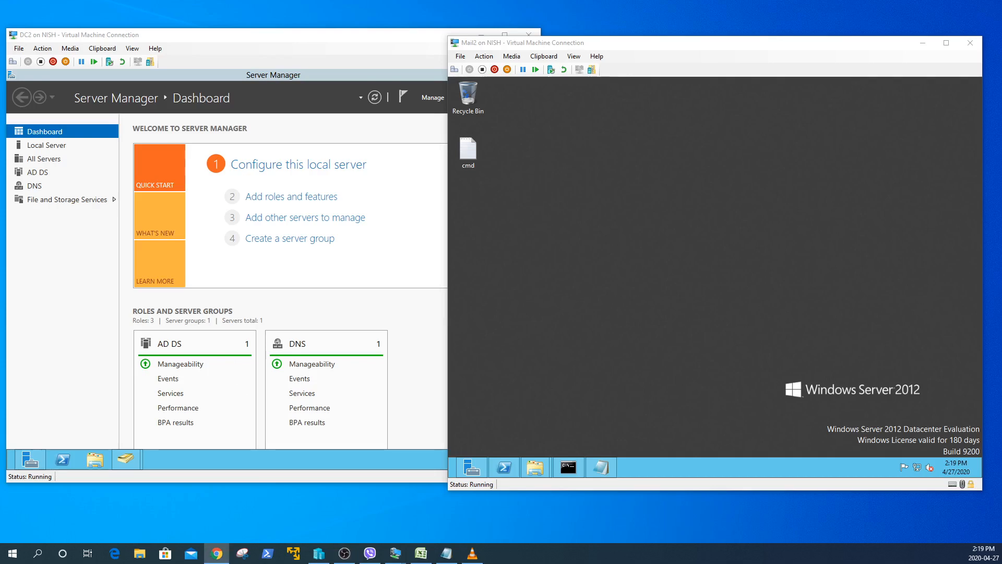
- Bring the documentation browser onto this screen, maximize it and scroll through the docs
drag(0, 76, 333, 109)
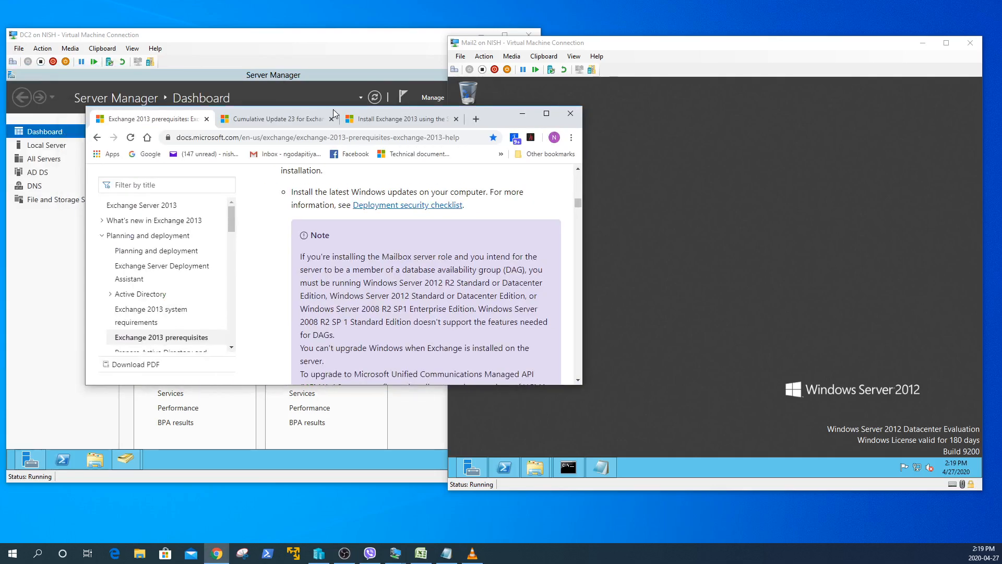
click(546, 117)
scroll(571, 202, down, 10)
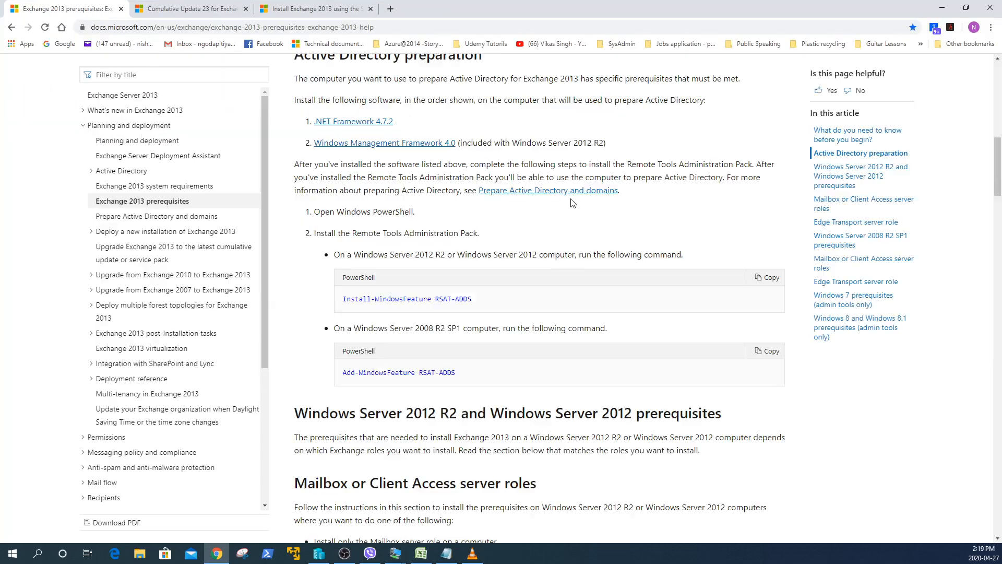
scroll(572, 203, up, 4)
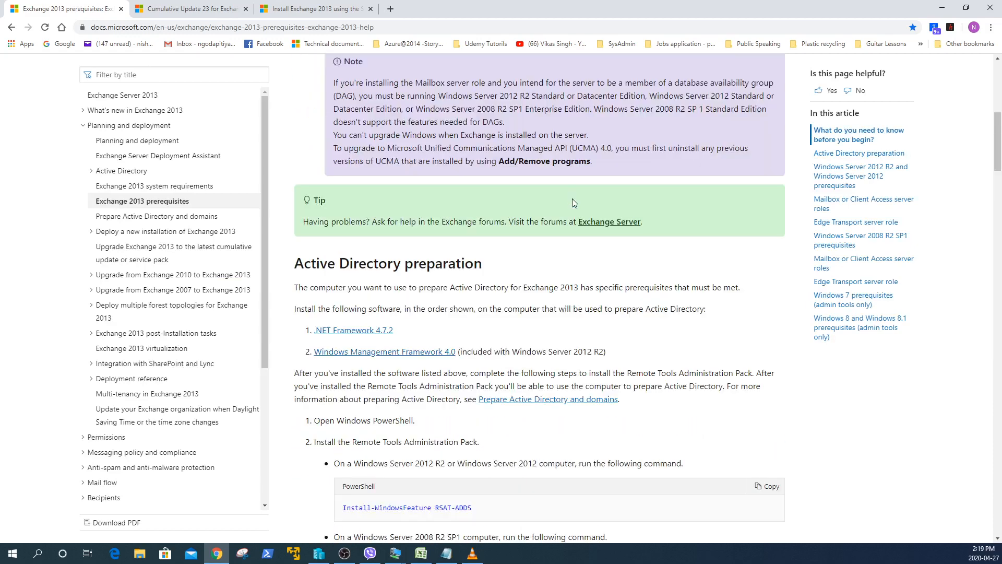
scroll(572, 198, up, 8)
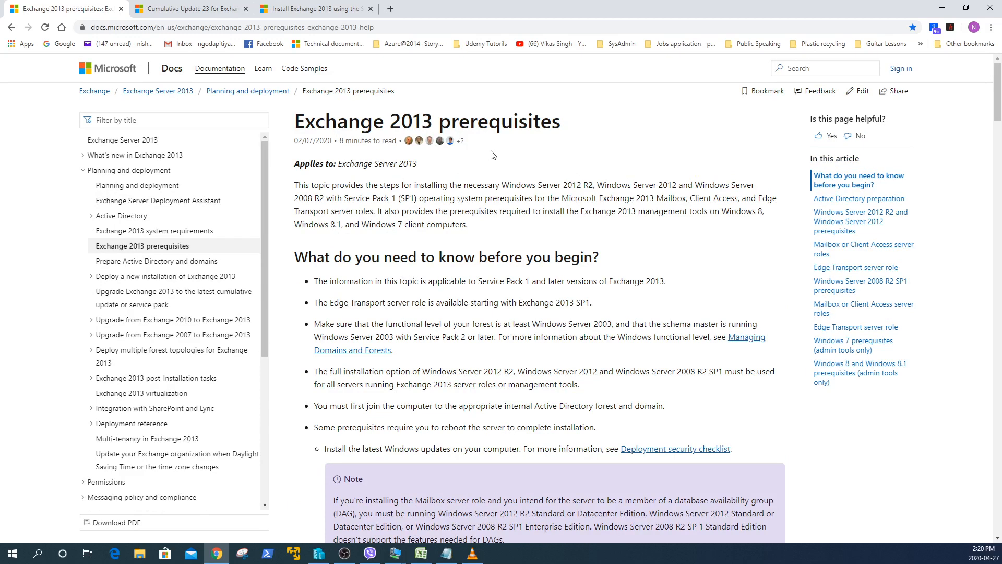
scroll(490, 154, down, 5)
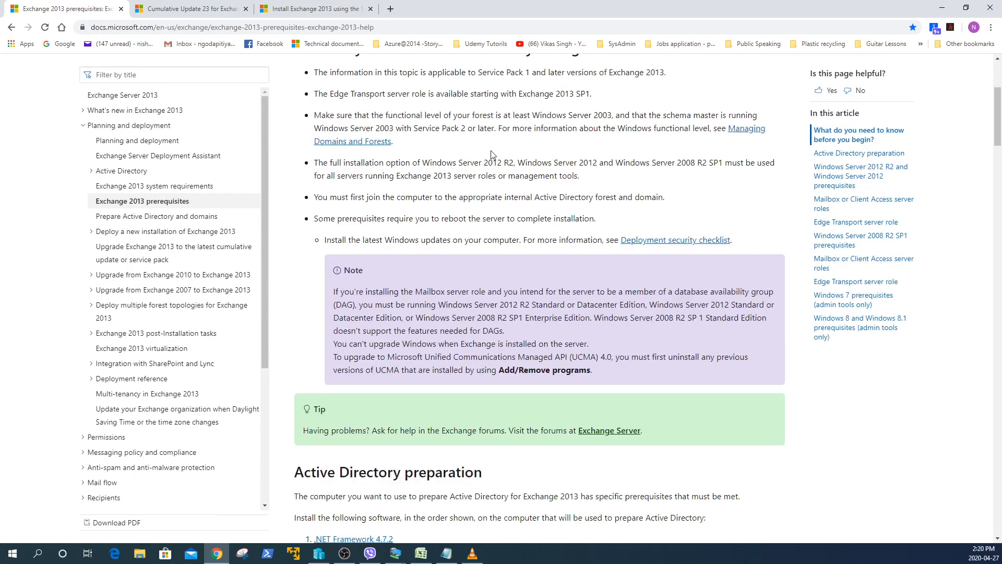
scroll(490, 155, down, 4)
scroll(491, 154, down, 2)
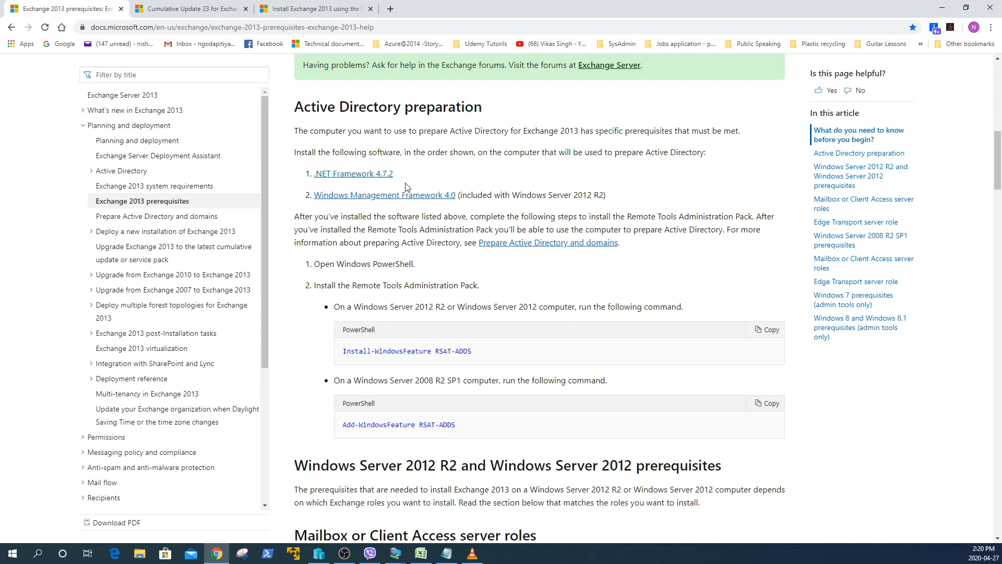
scroll(406, 187, down, 1)
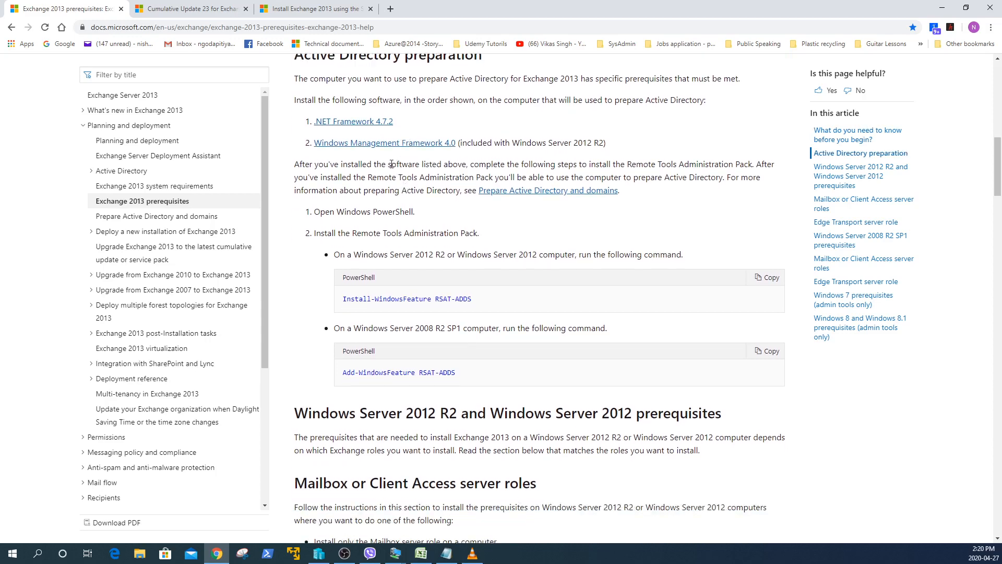
scroll(451, 257, down, 9)
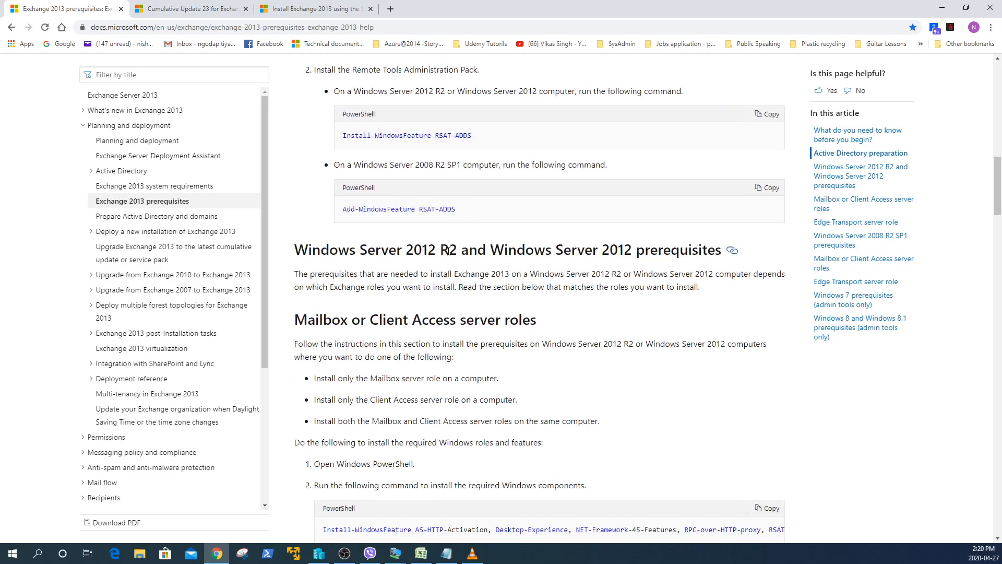
scroll(446, 254, down, 8)
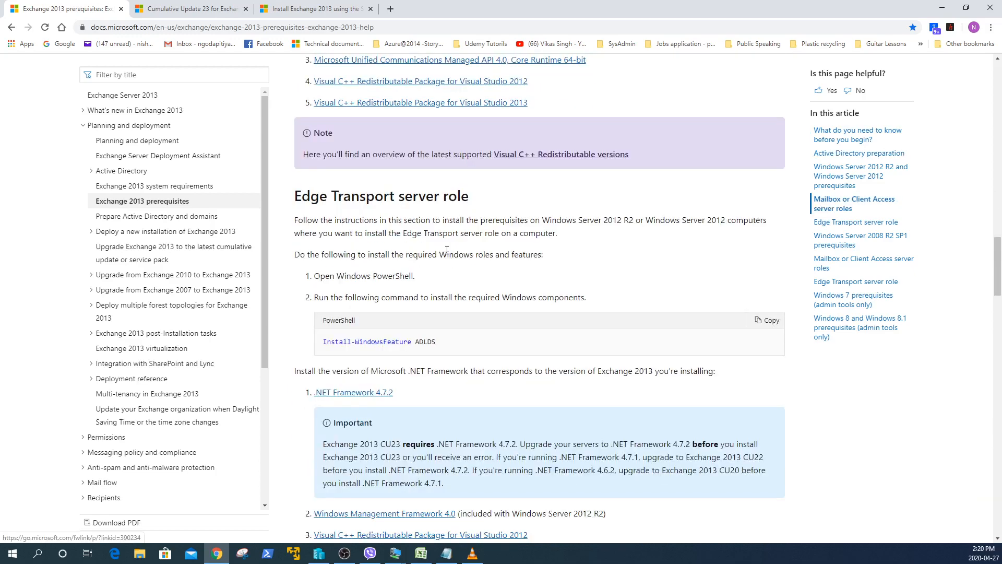
scroll(447, 249, up, 8)
scroll(447, 250, up, 19)
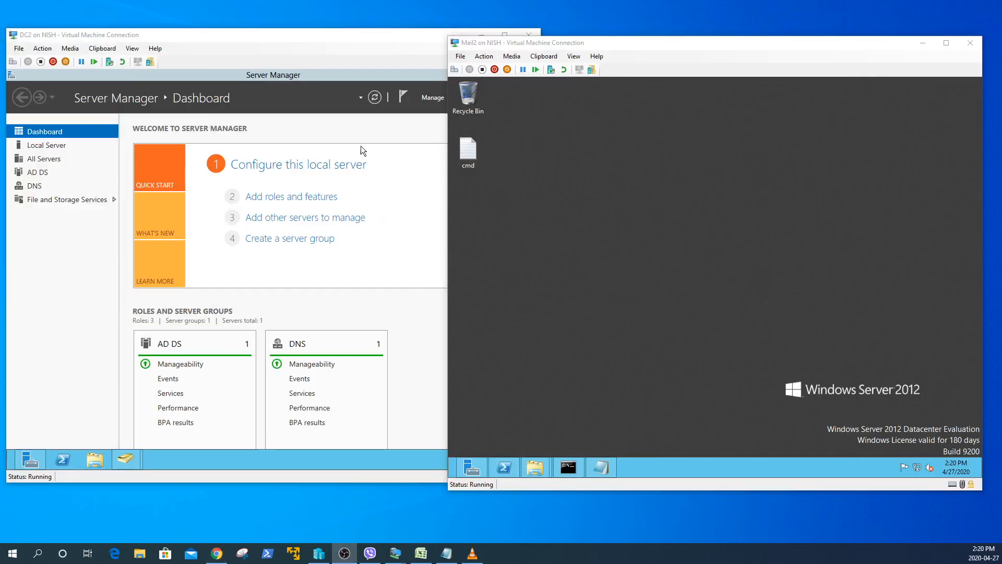
- On DC2, check the user's Member Of tab for Domain, Enterprise and Schema Admins, then switch to Mail2
click(296, 39)
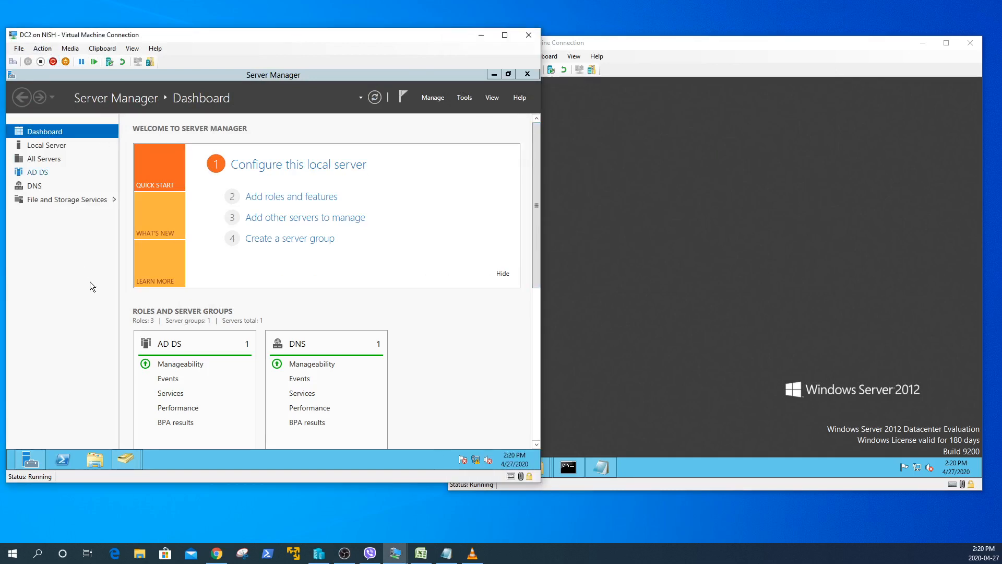
click(127, 462)
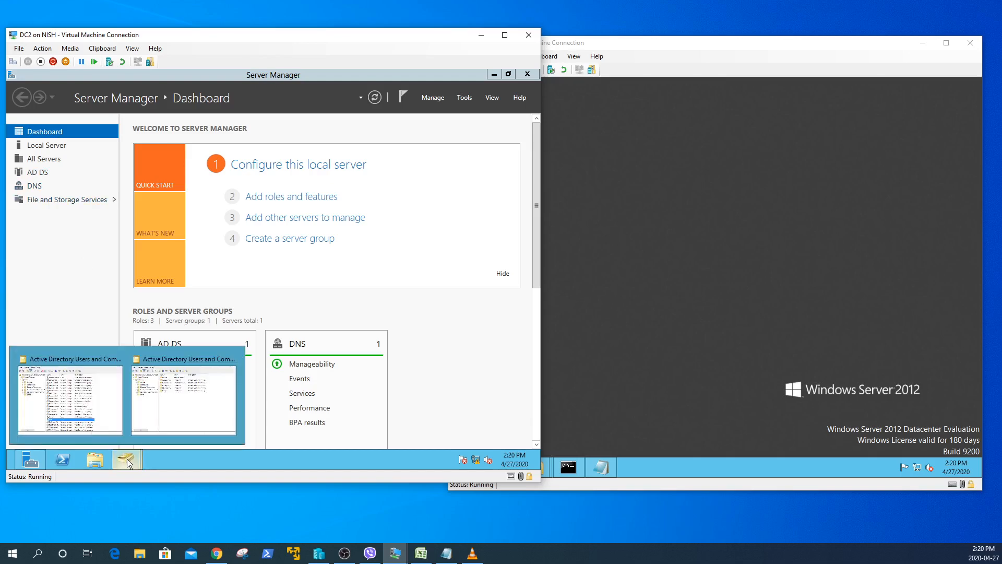
click(106, 398)
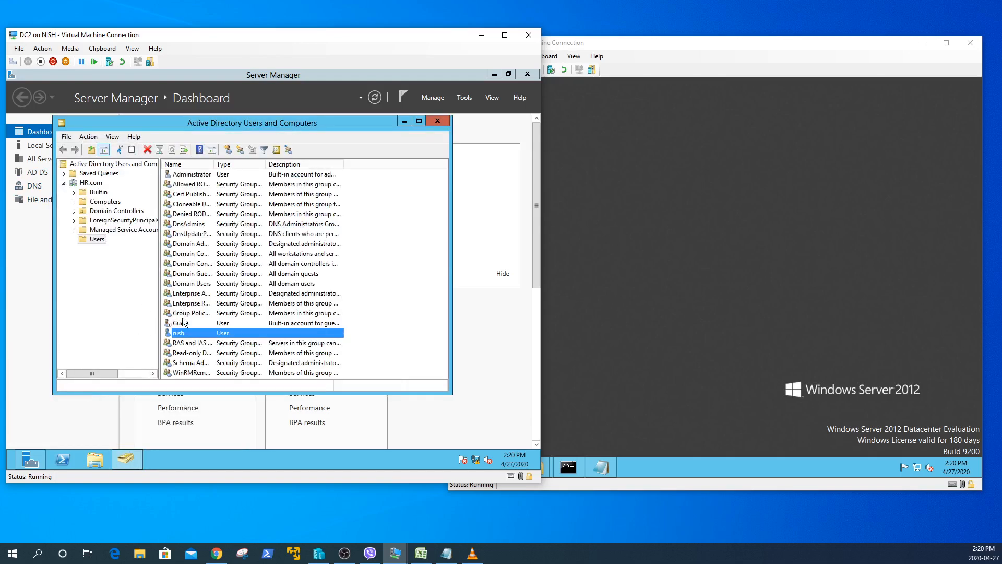
double_click(182, 335)
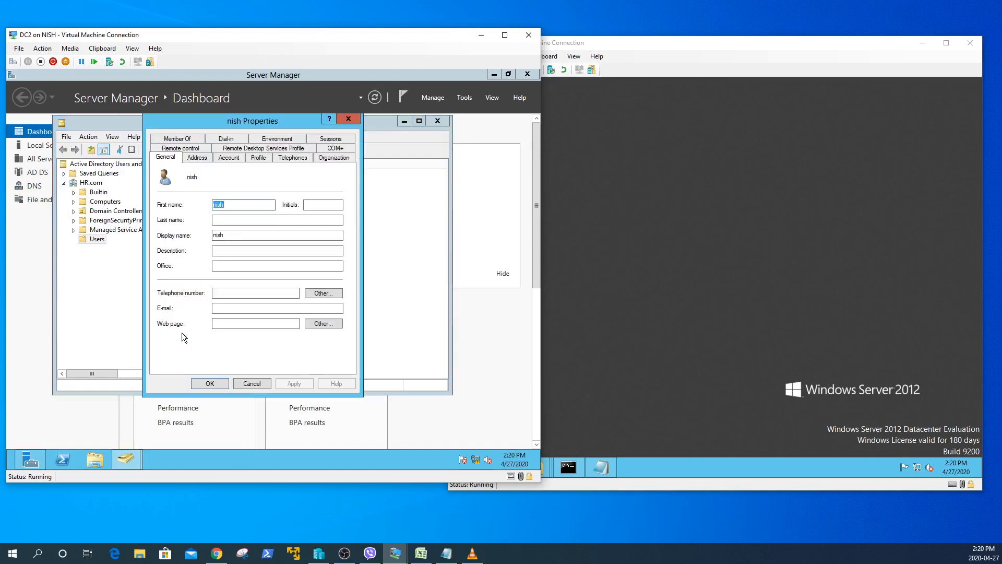
click(178, 142)
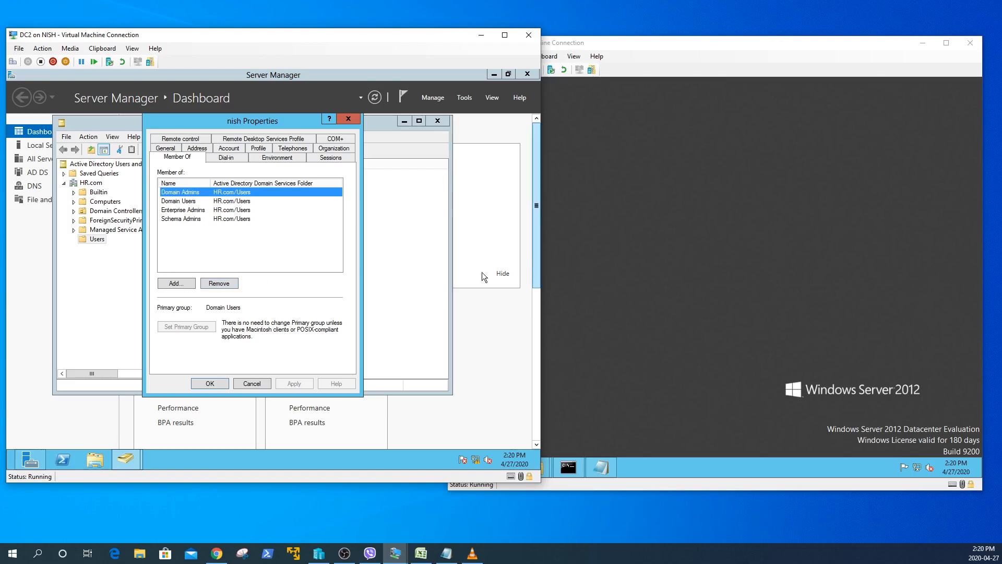
click(218, 383)
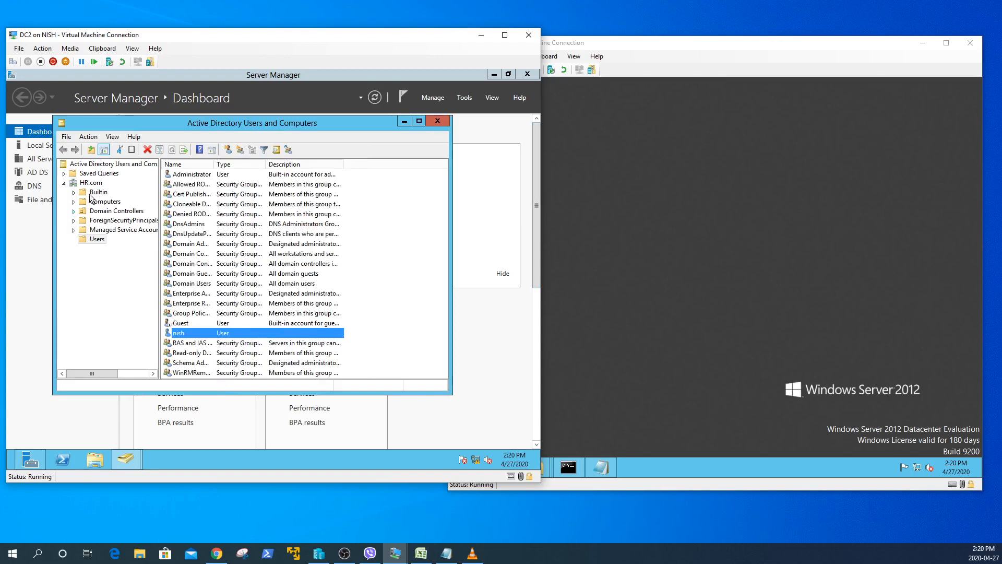
click(737, 290)
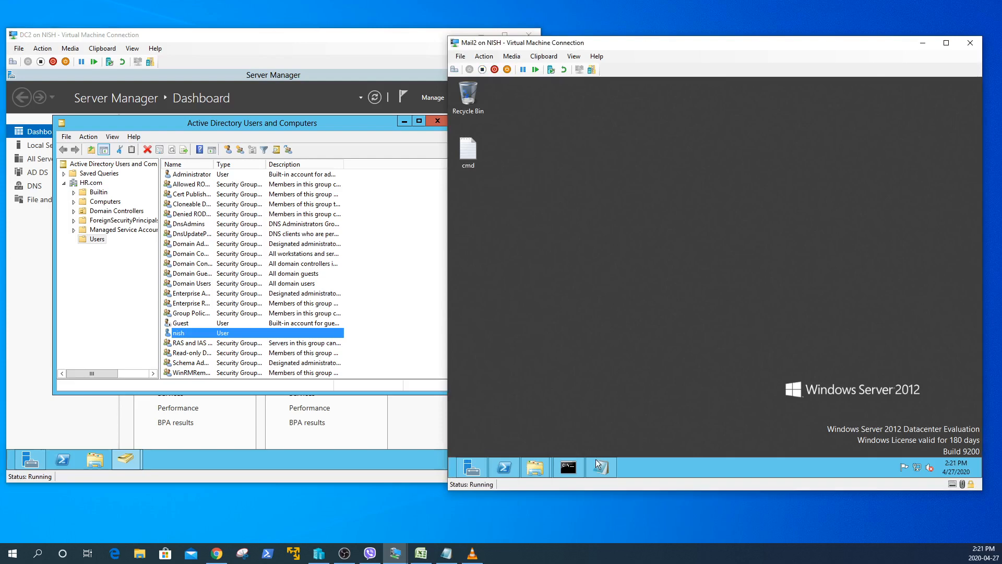
- Open Server Manager on Mail2 and briefly check the Exchange share folder before minimizing it
click(460, 471)
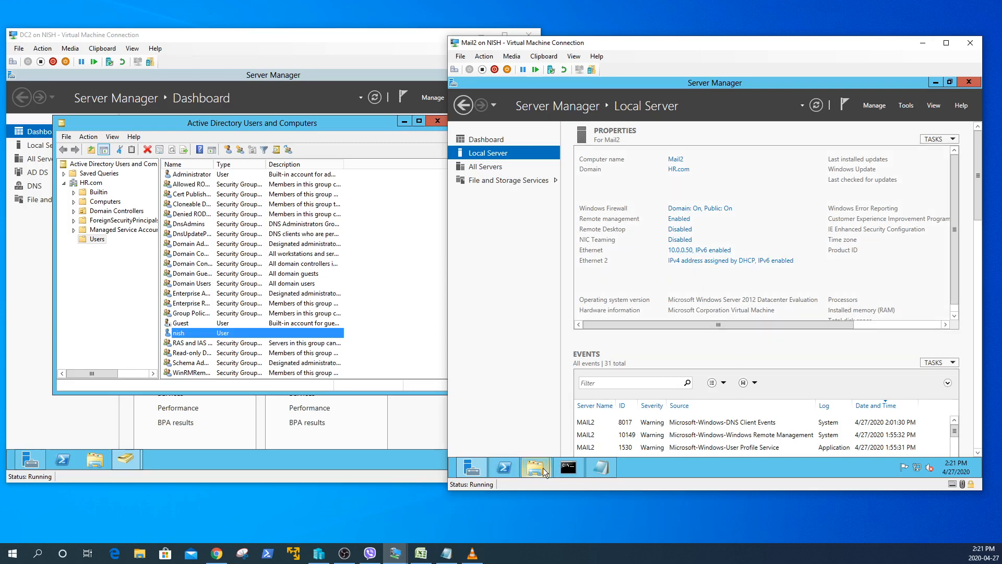
mouse_move(544, 472)
click(534, 421)
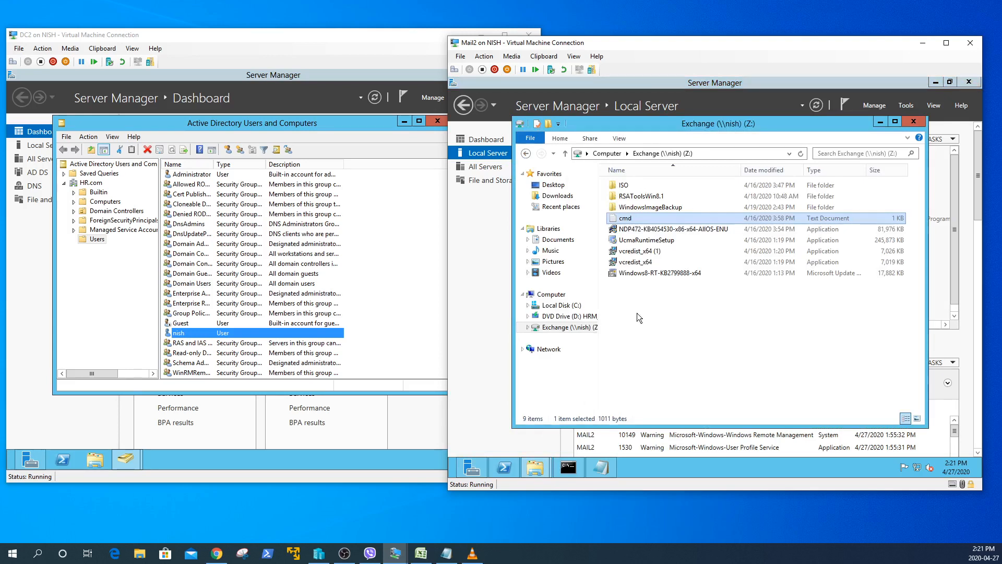
click(877, 123)
- Review and minimize the Mail2 Command Prompt, then close Active Directory Users and Computers on DC2
click(571, 468)
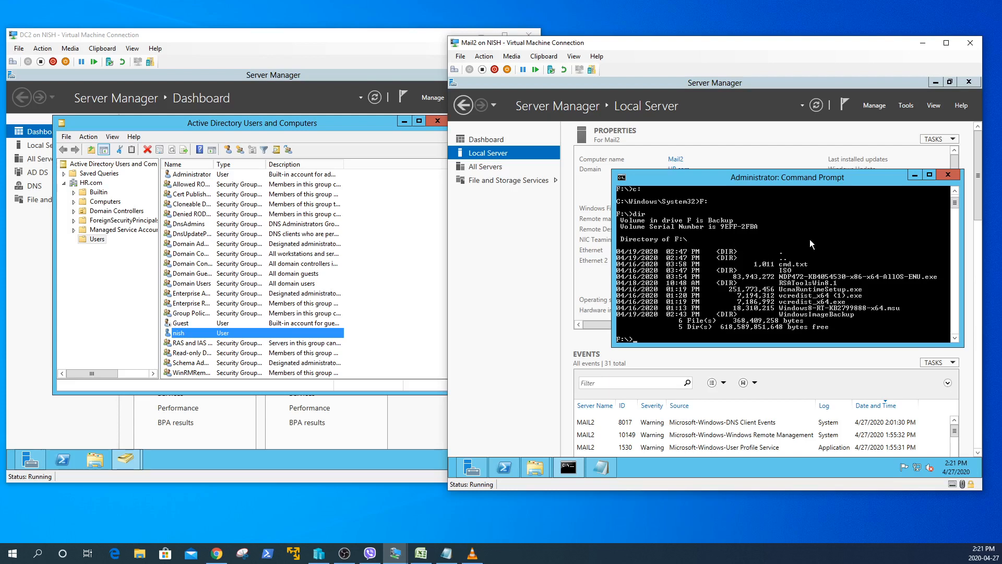
scroll(812, 240, up, 2)
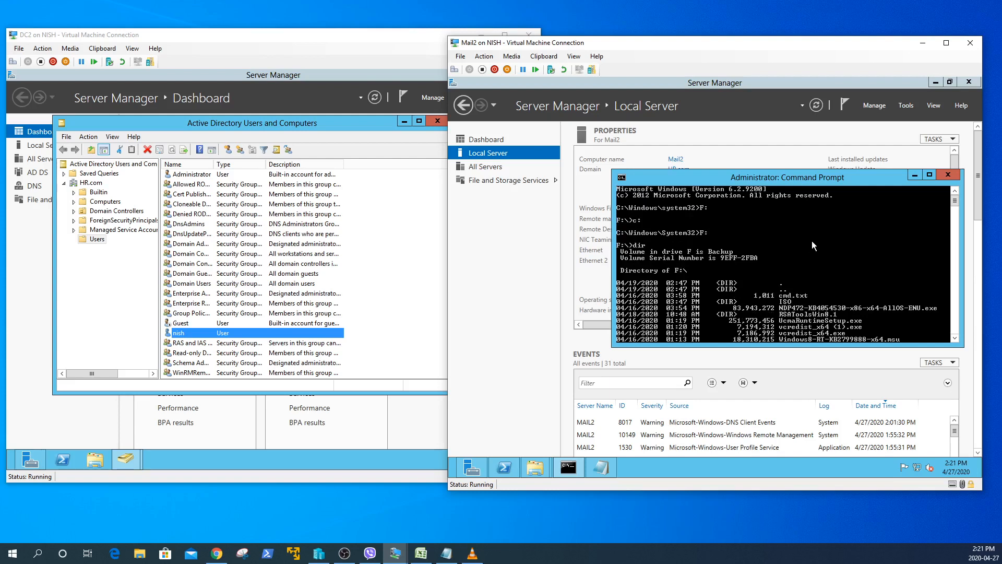
scroll(812, 241, down, 2)
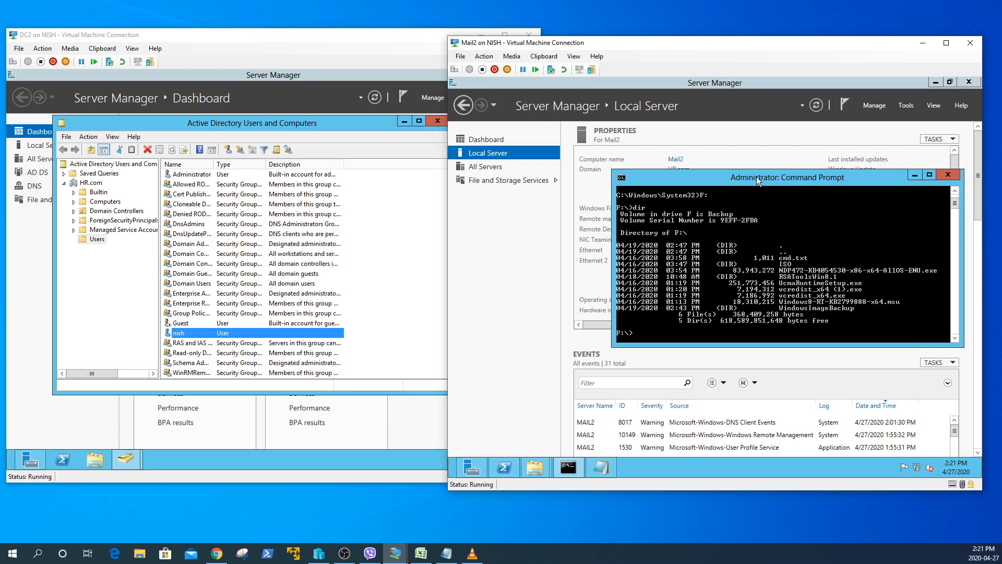
drag(756, 177, 740, 157)
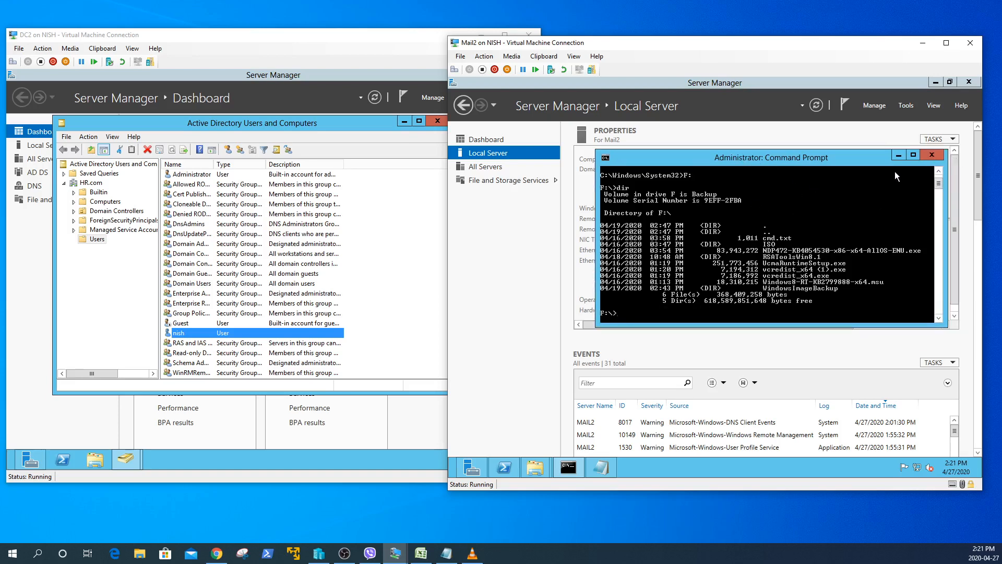
click(899, 156)
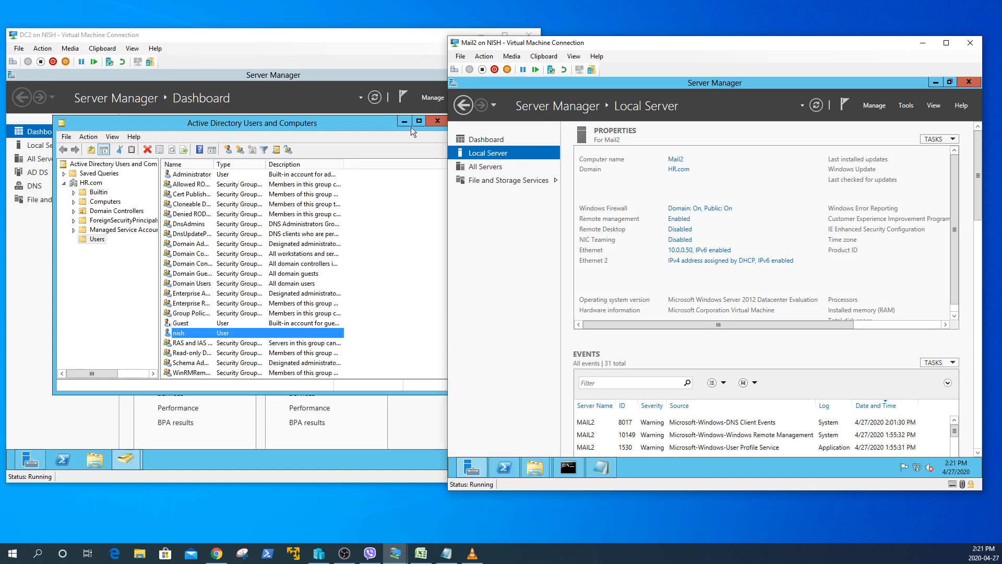
click(434, 120)
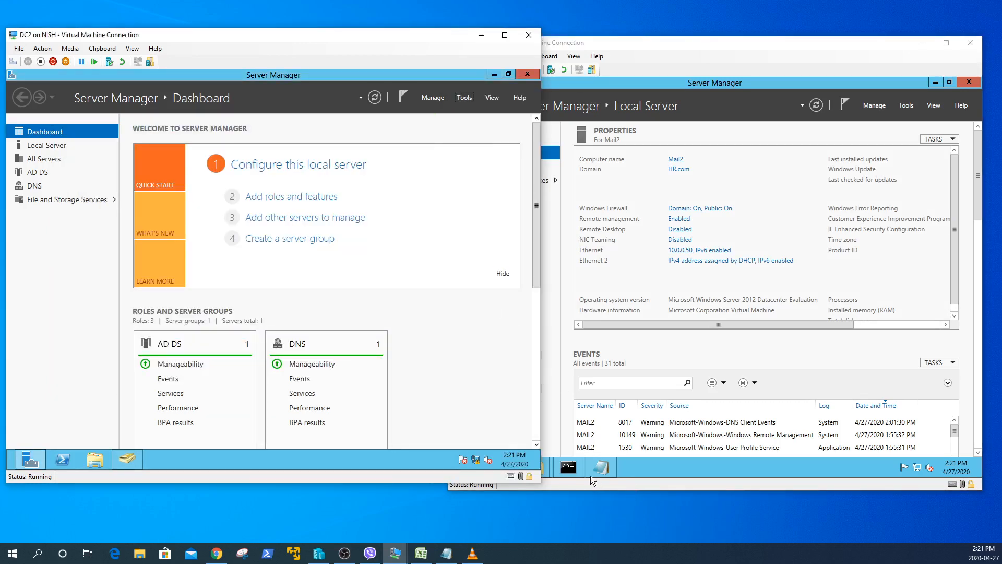
- List drive F, change into the ISO folder and list it to locate setup.exe
click(570, 468)
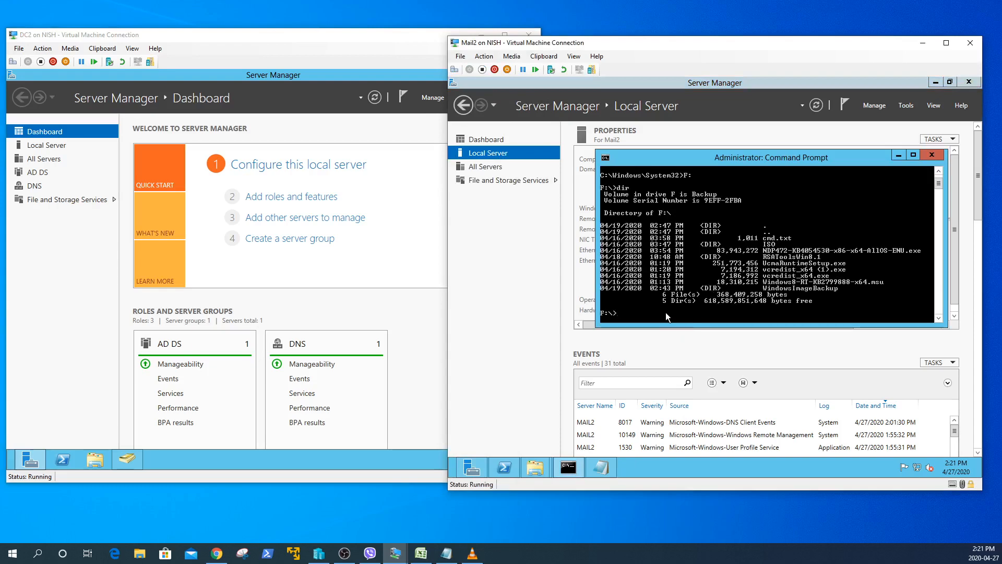
text(dir)
key(Return)
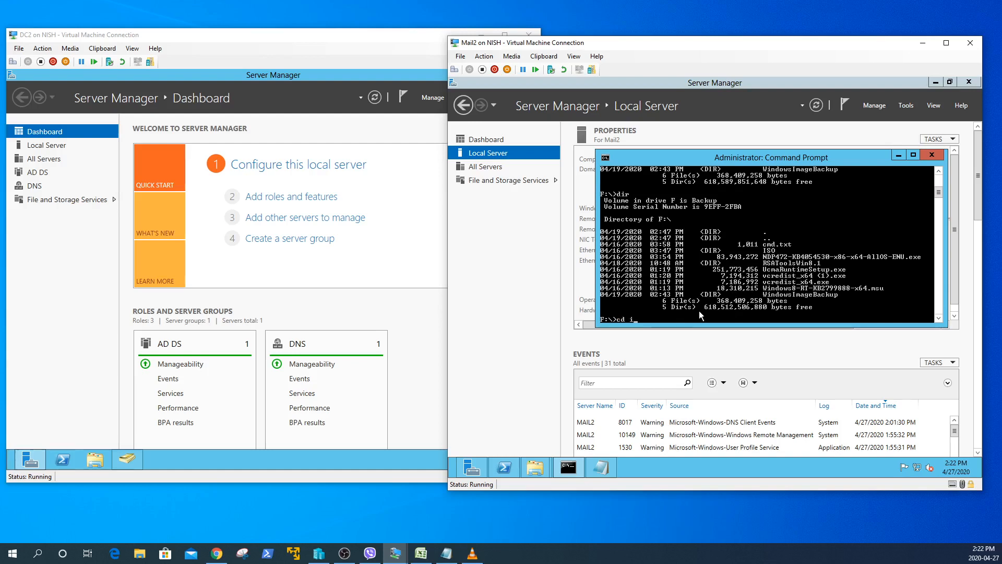
text(so)
key(Return)
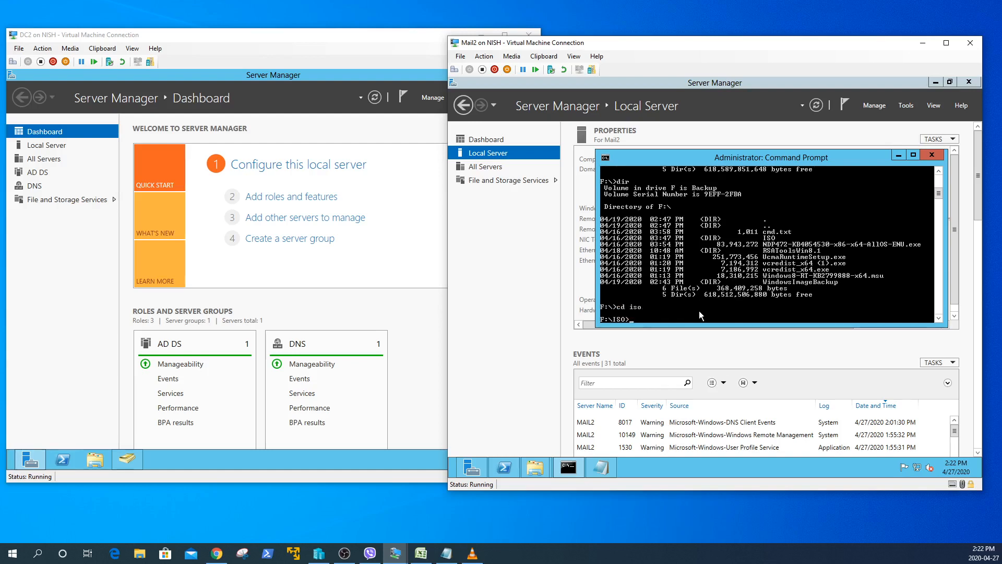
text(dir)
key(Return)
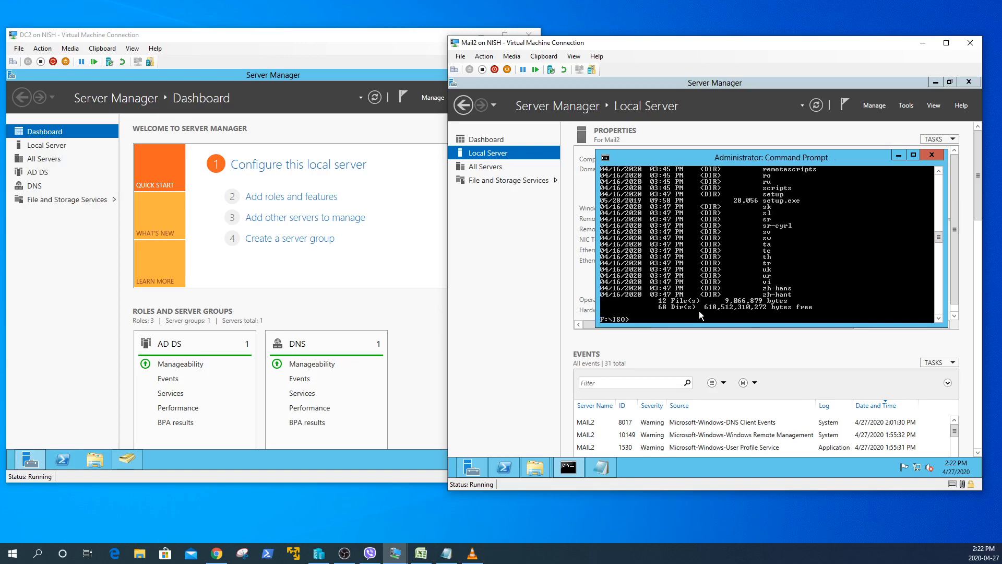
- Copy the Setup.exe /PrepareSchema command line from the Notepad notes
click(606, 472)
click(641, 252)
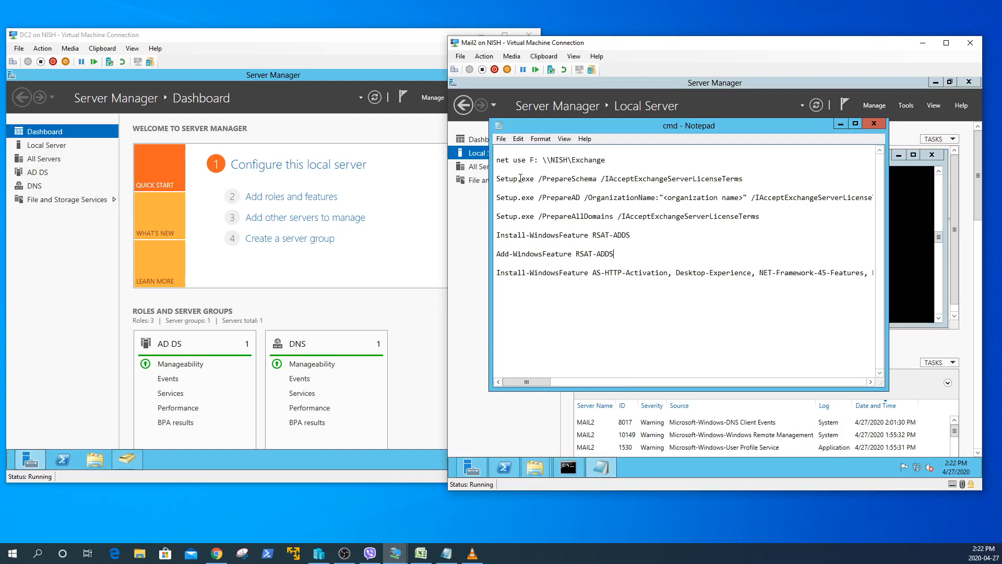
drag(600, 125, 575, 127)
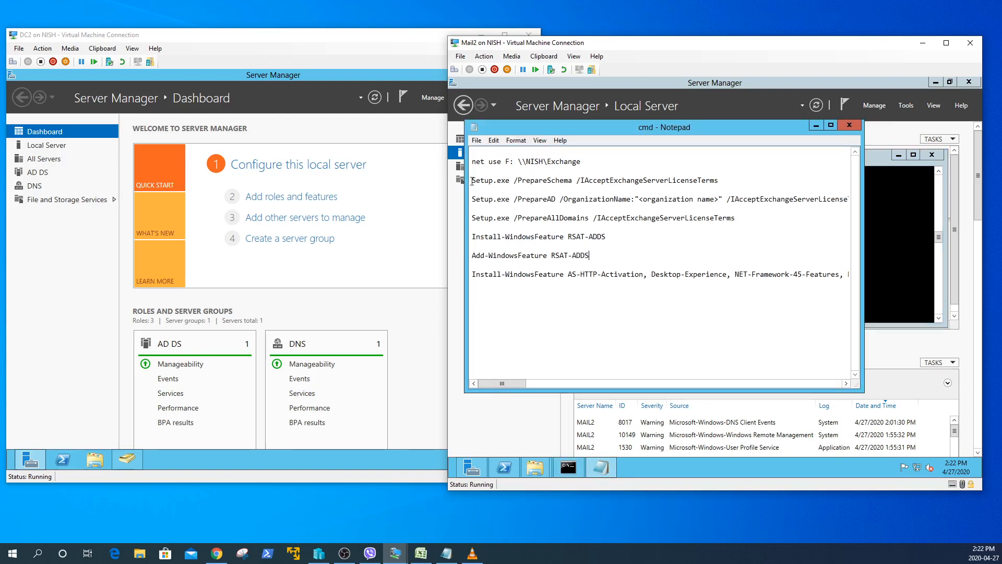
drag(472, 180, 719, 180)
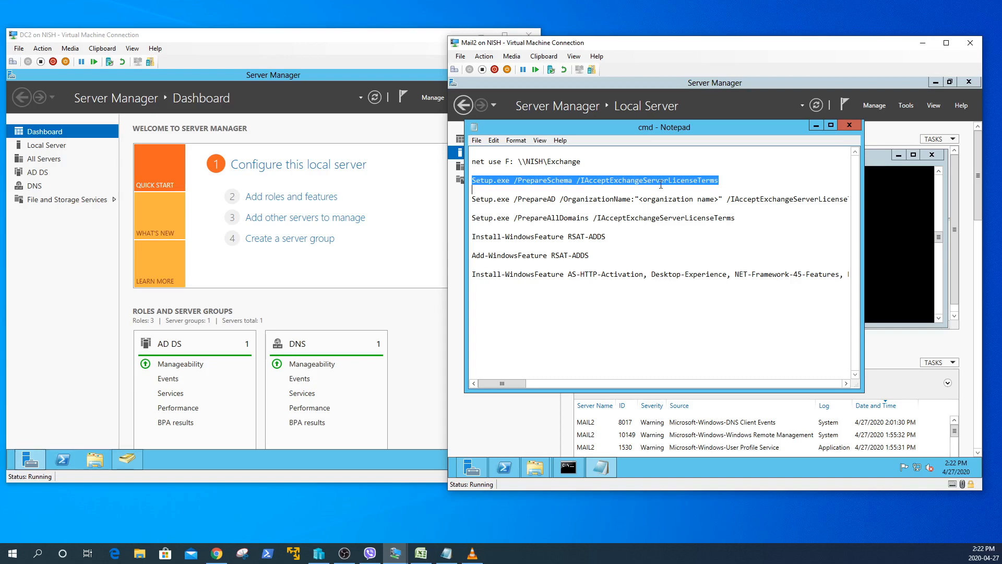
right_click(710, 181)
click(726, 210)
- Paste and run Setup.exe /PrepareSchema in the Command Prompt, then bring up the prerequisites docs
click(882, 256)
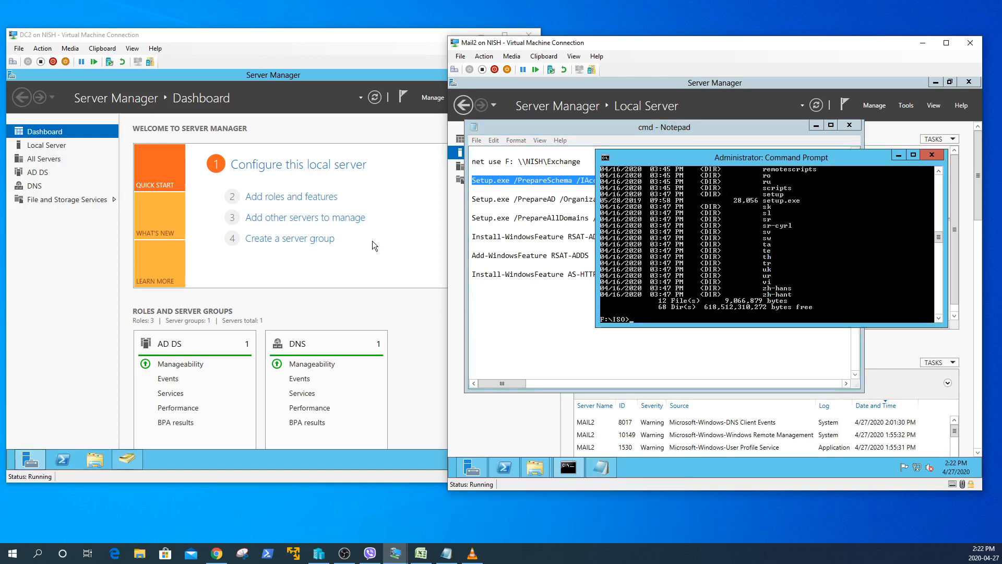
right_click(635, 318)
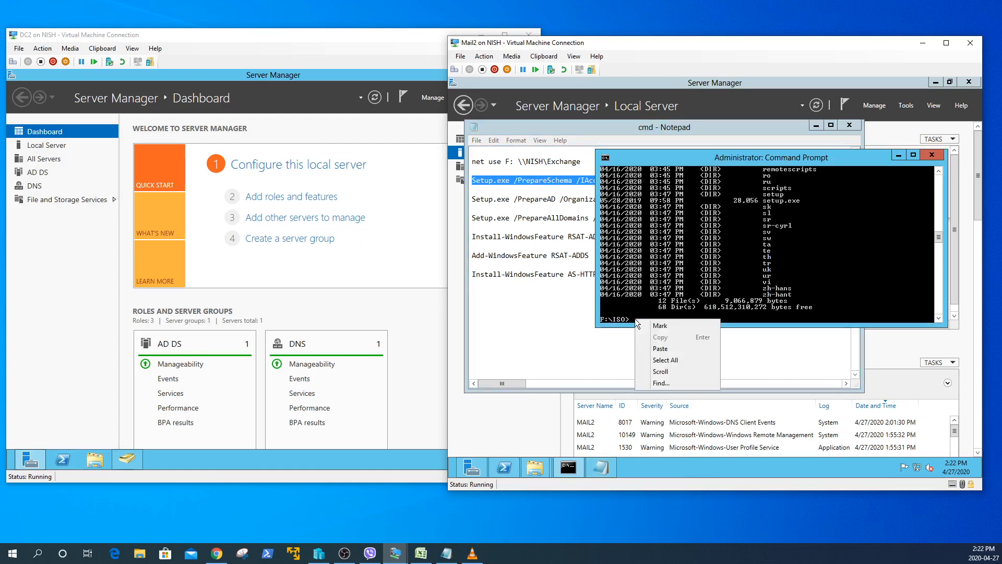
click(659, 353)
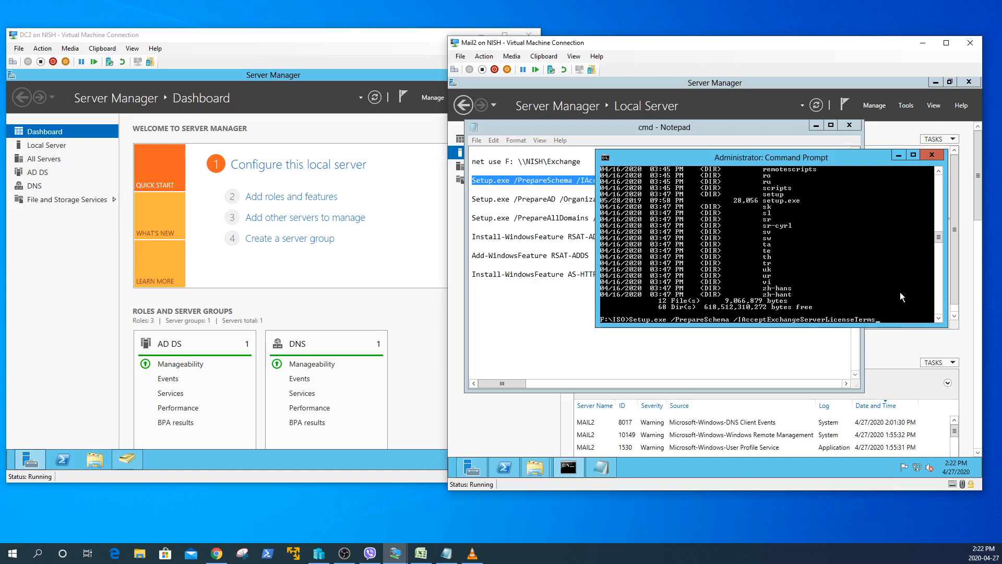
key(Return)
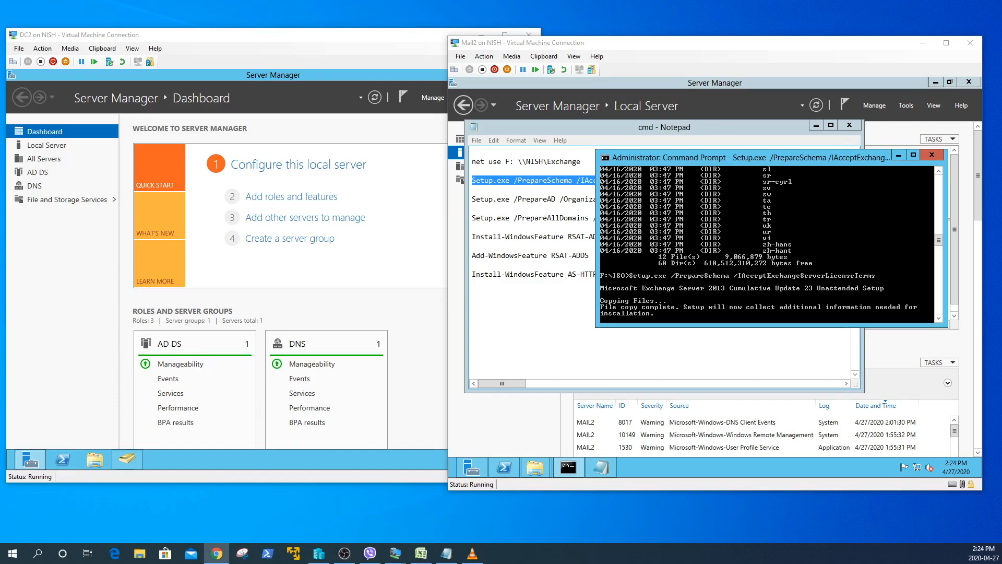
click(216, 553)
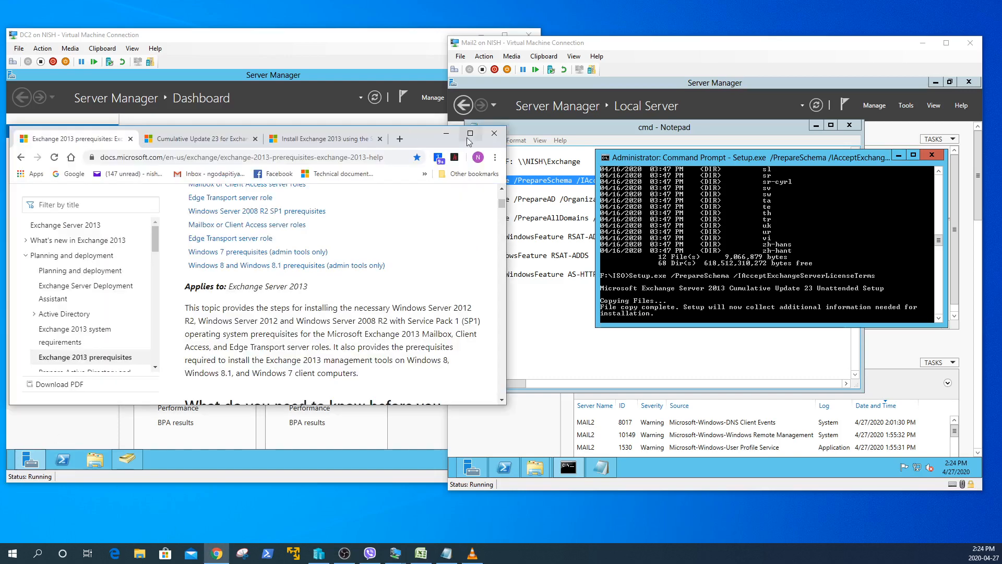
- Maximize Chrome, read the CU23 article, and return to the prerequisites page's AD preparation section
click(471, 134)
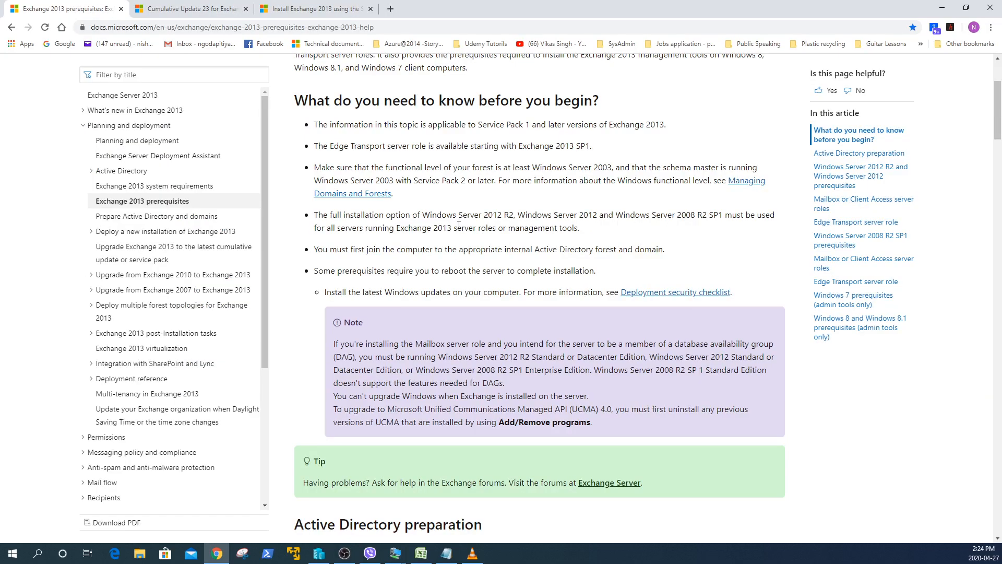
scroll(459, 224, down, 4)
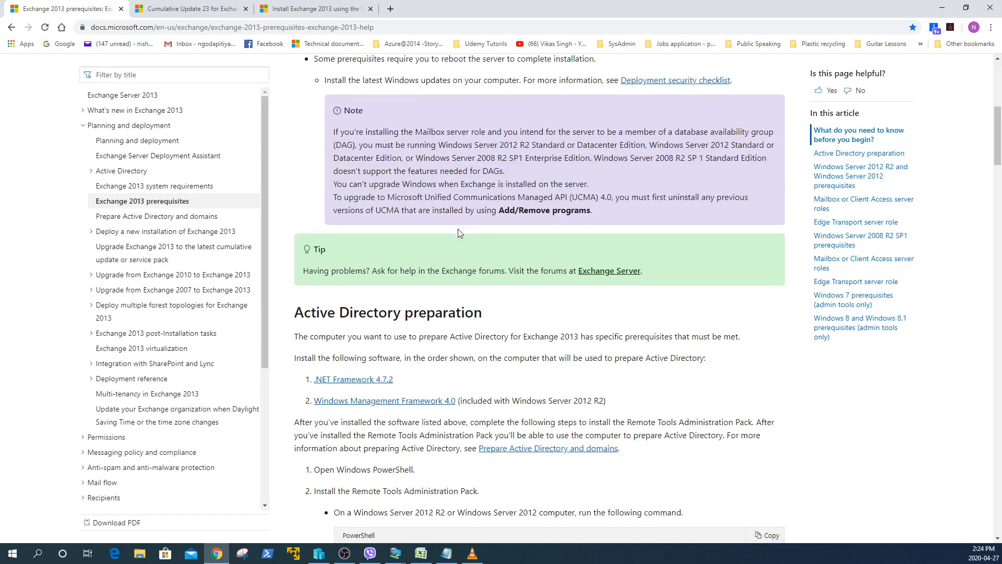
scroll(459, 233, down, 4)
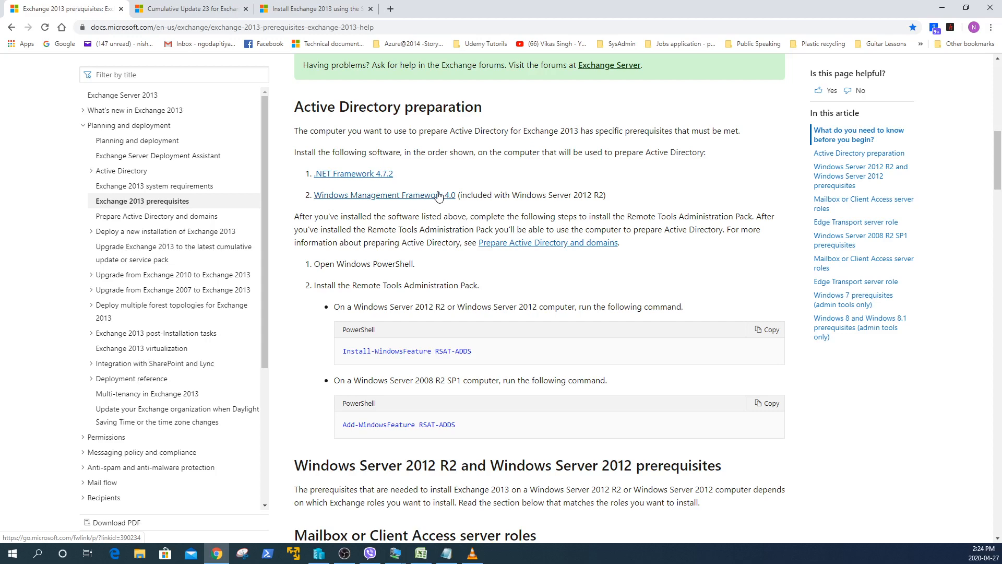
key(ctrl+Tab)
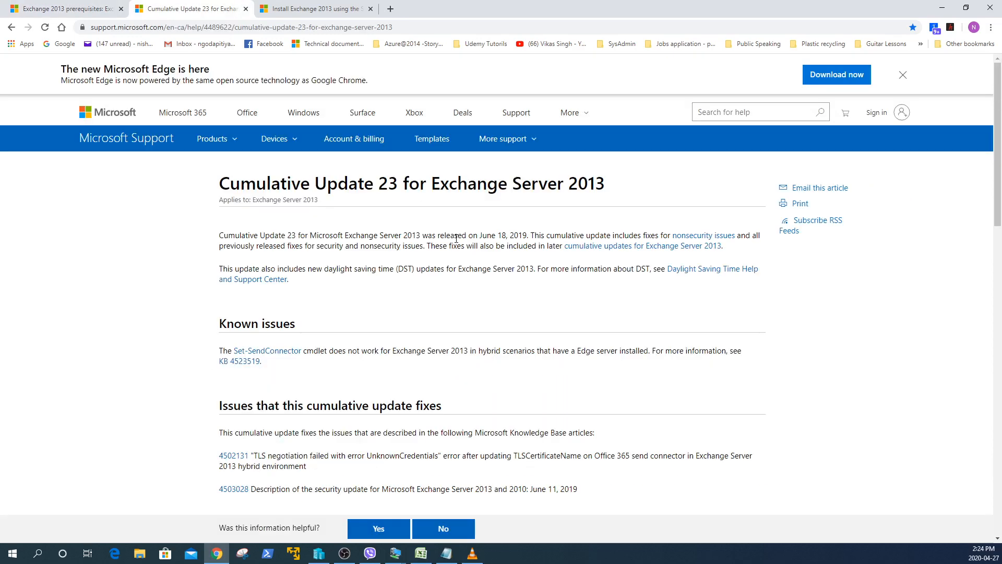
scroll(584, 217, down, 4)
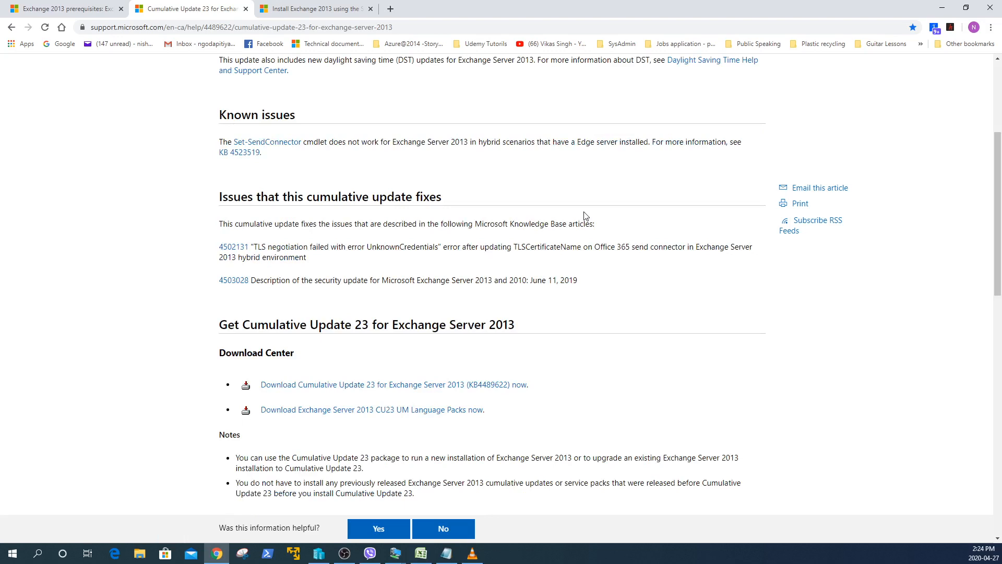
scroll(585, 217, down, 3)
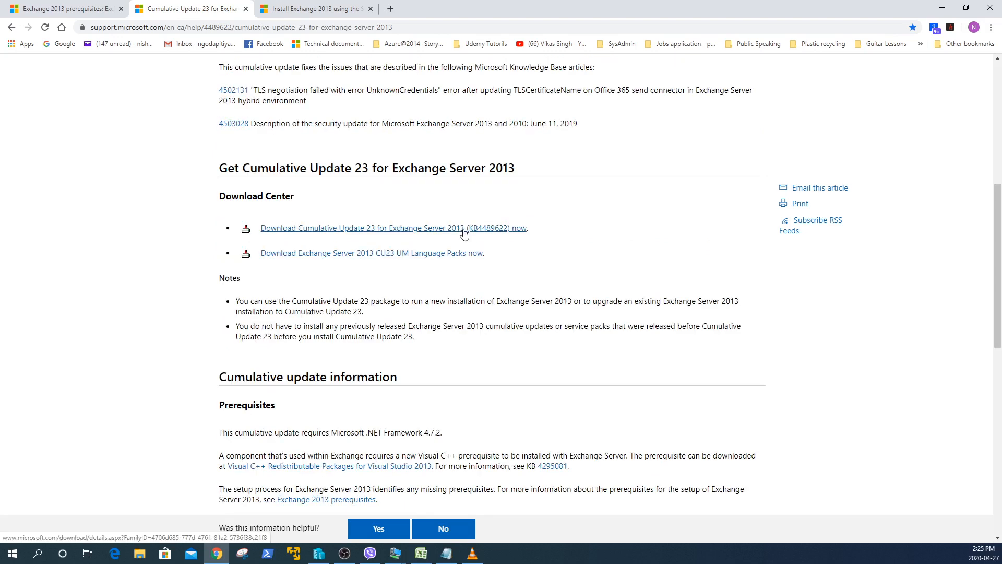
scroll(552, 264, down, 7)
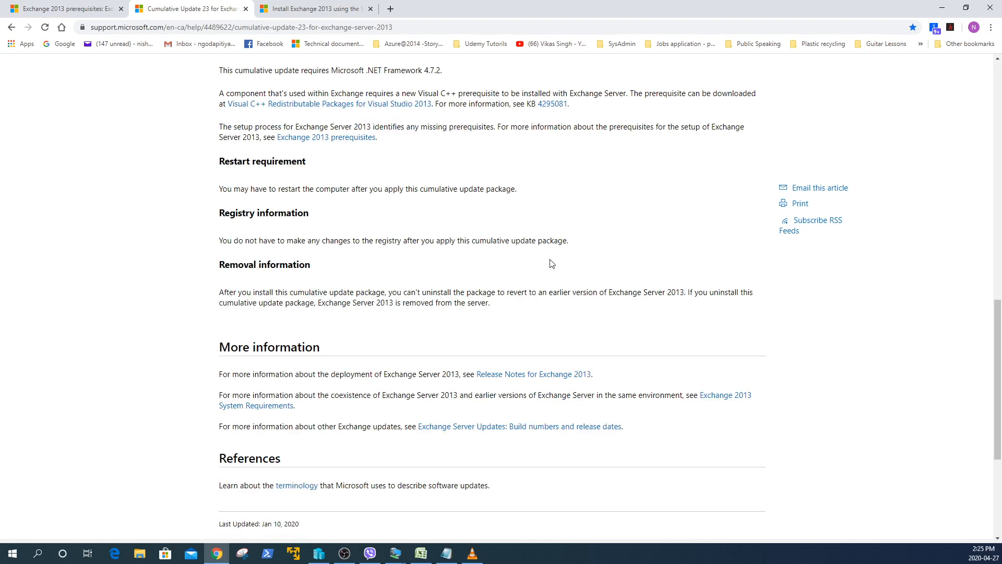
key(ctrl+shift+Tab)
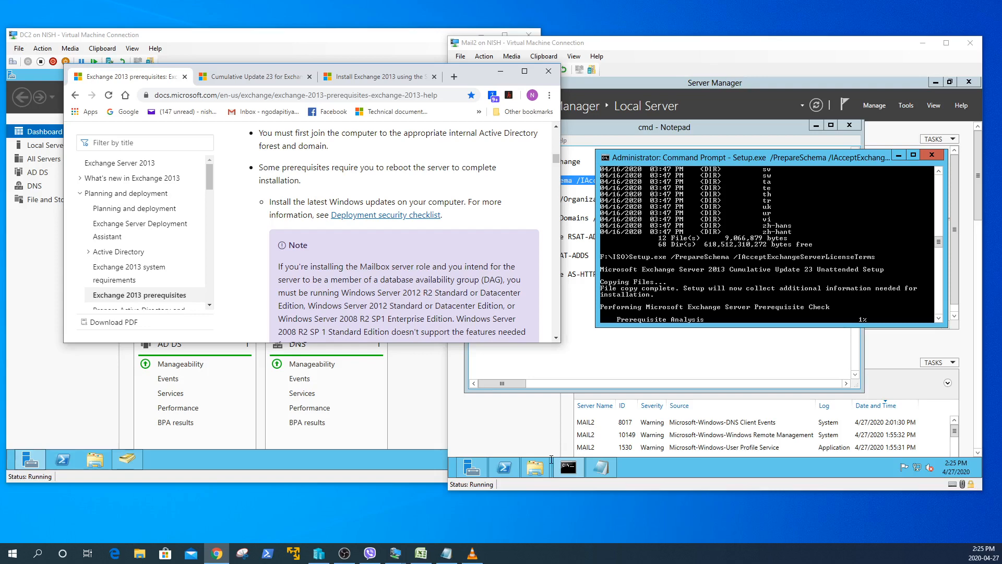
- Open the Exchange (Z:) share and inspect the NDP472 and Windows8-RT-KB2799888-x64 installers
click(526, 455)
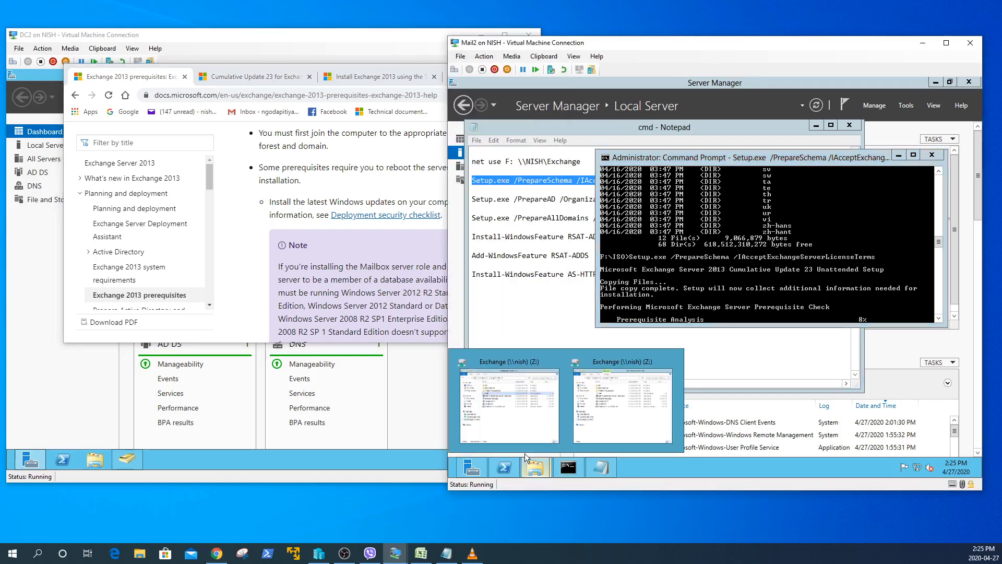
click(530, 433)
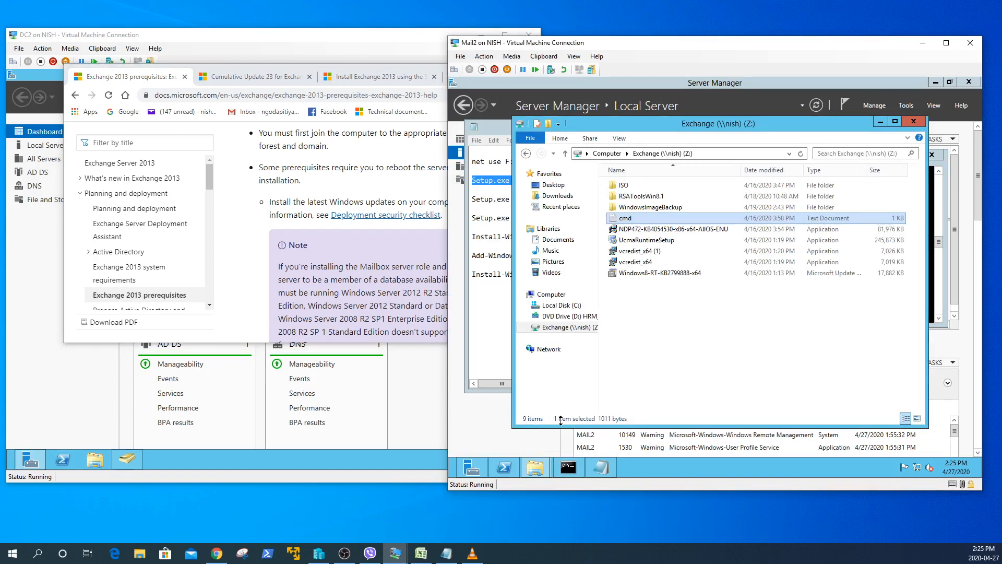
click(704, 230)
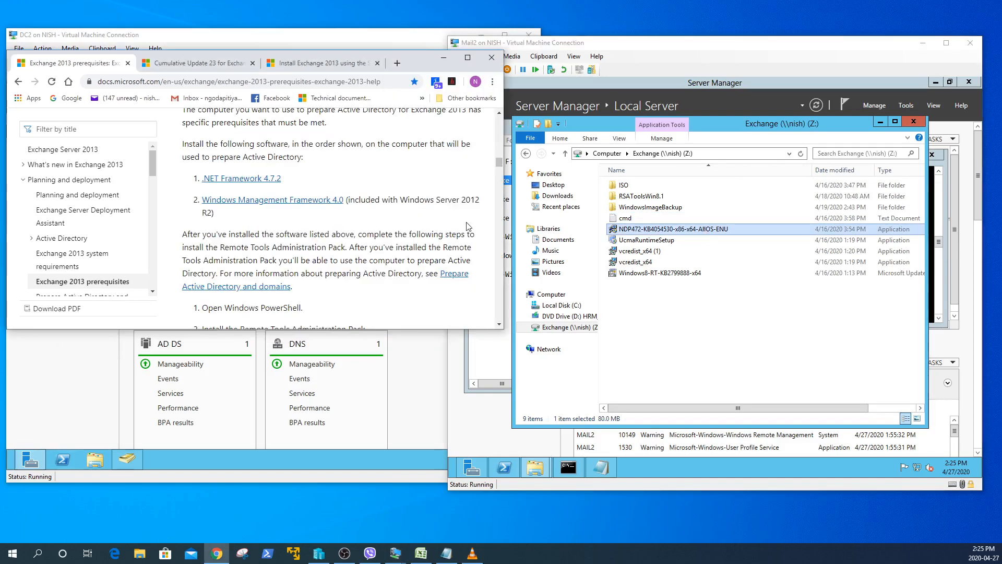
click(666, 274)
scroll(358, 284, down, 5)
scroll(357, 283, down, 3)
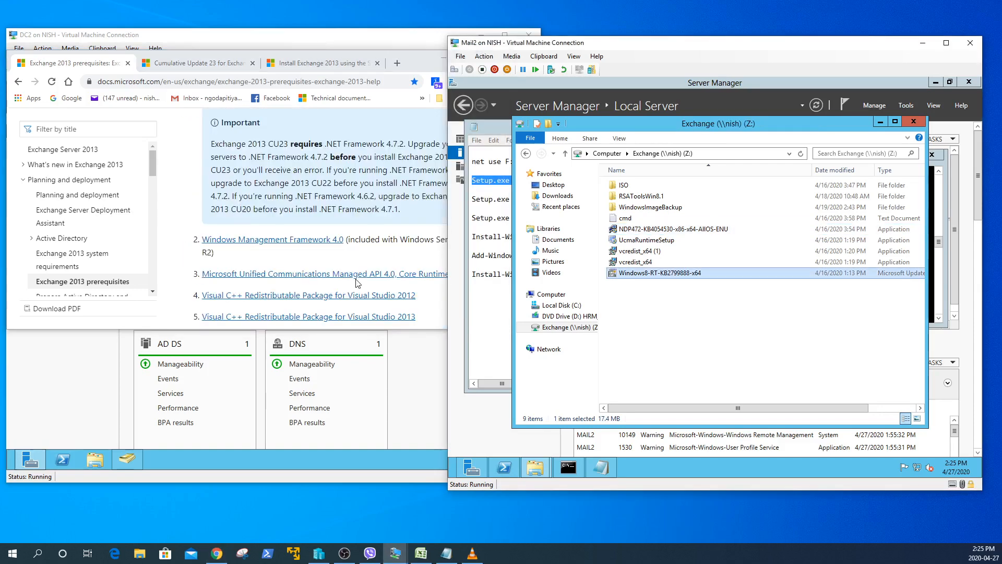
scroll(357, 283, down, 1)
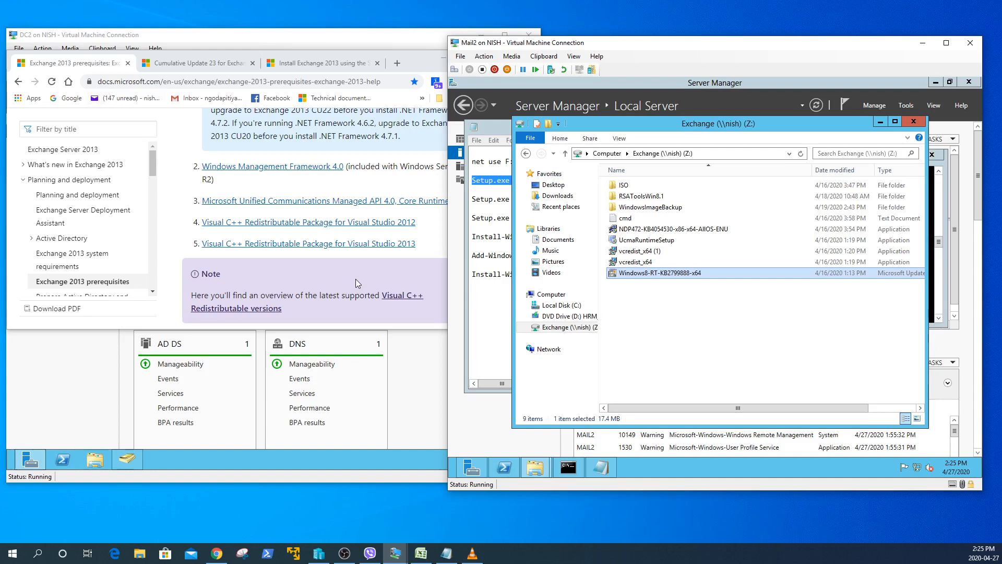
- Recheck the prerequisites docs, then return to Mail2's setup output
click(357, 282)
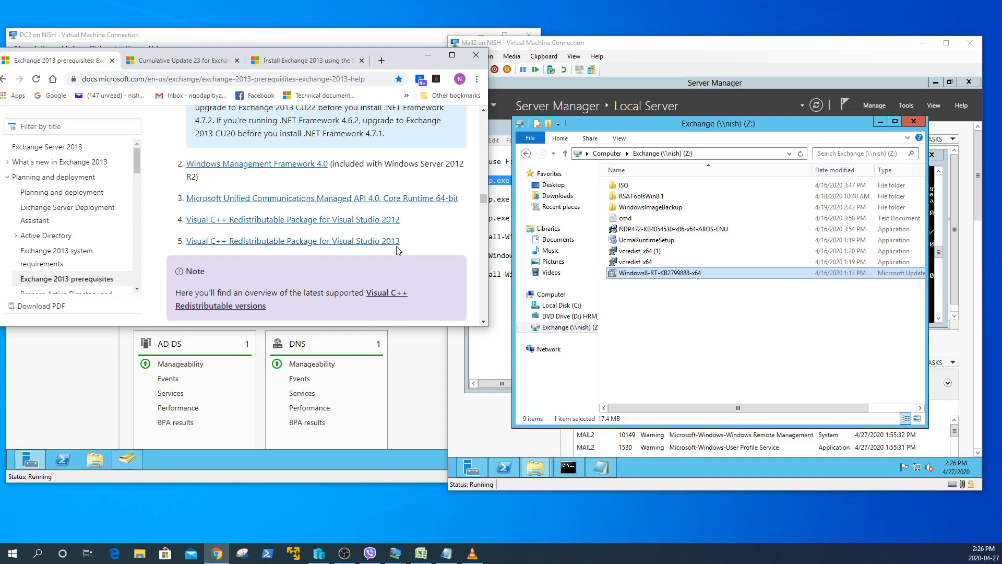
scroll(413, 253, up, 5)
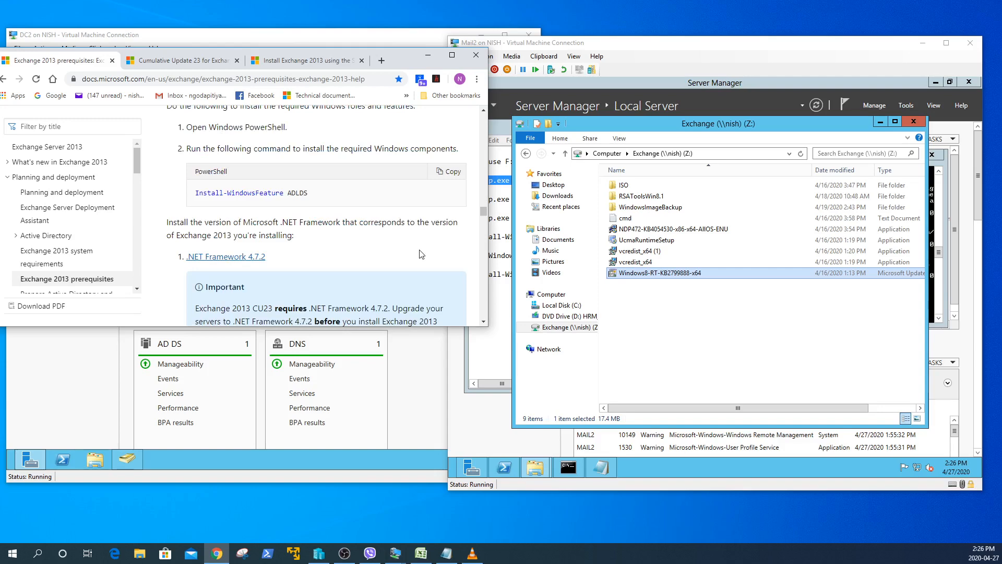
scroll(422, 254, down, 5)
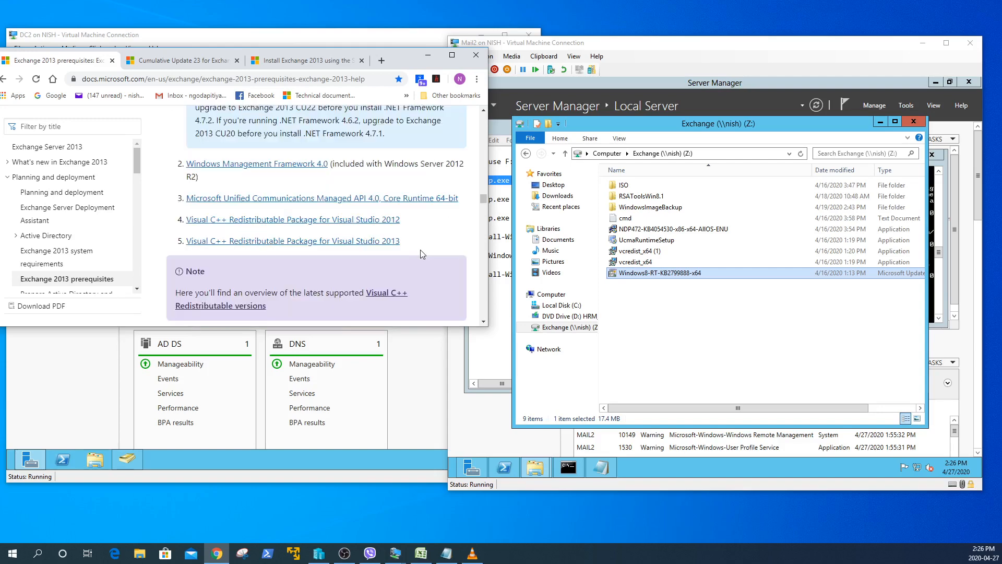
scroll(423, 254, up, 5)
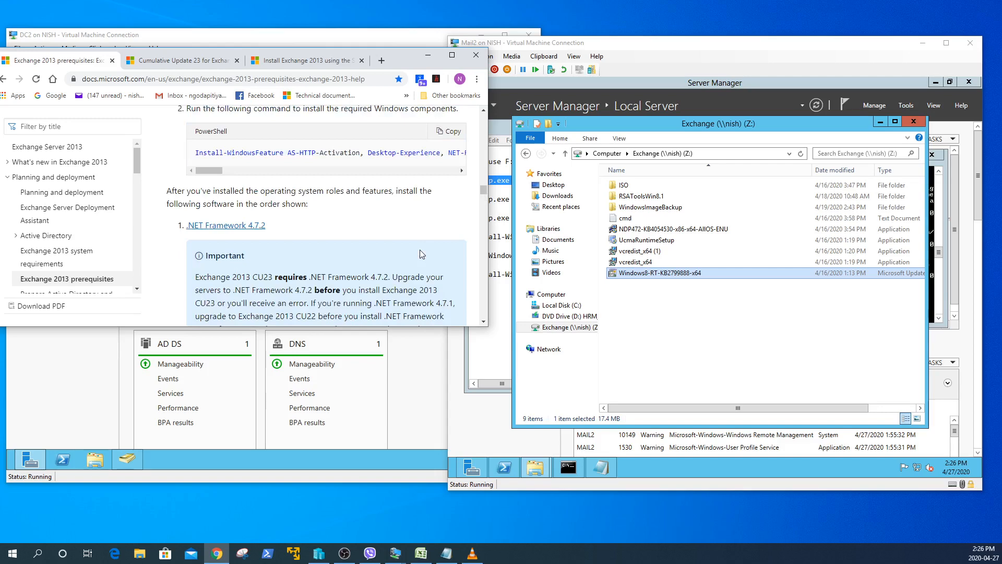
click(882, 123)
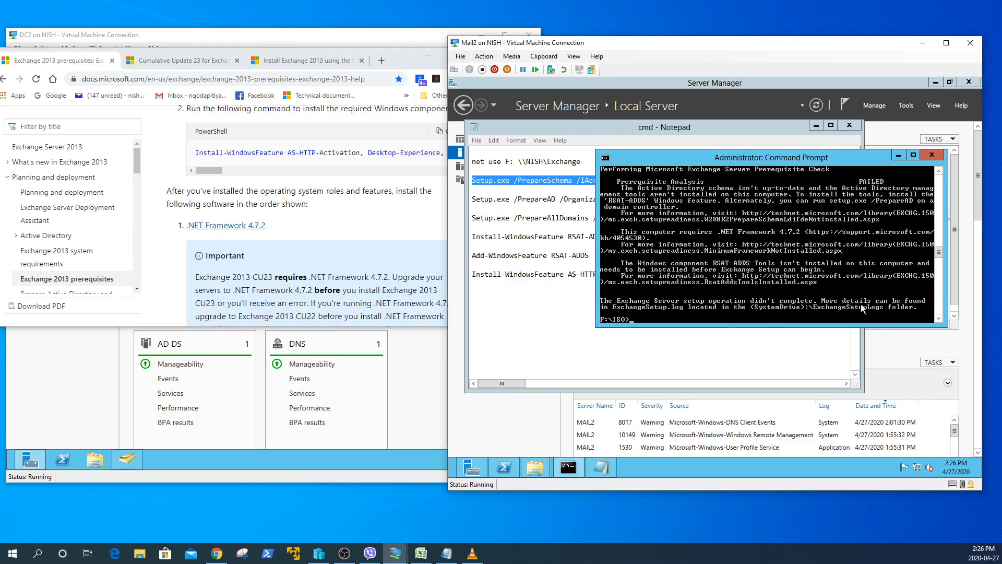
- Maximize the Command Prompt to read the failed checks, minimize Chrome, and launch Windows PowerShell
click(913, 155)
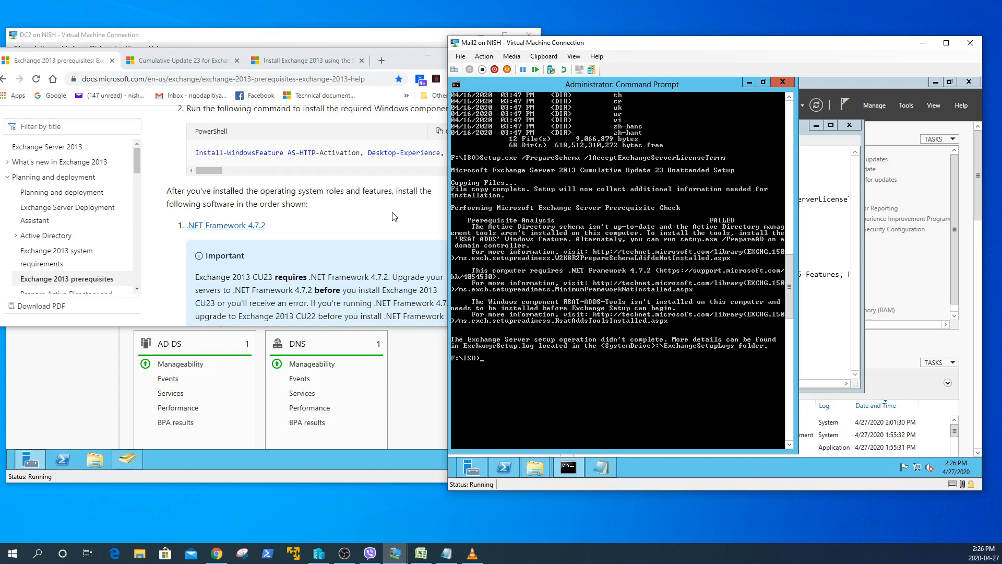
click(425, 65)
click(434, 55)
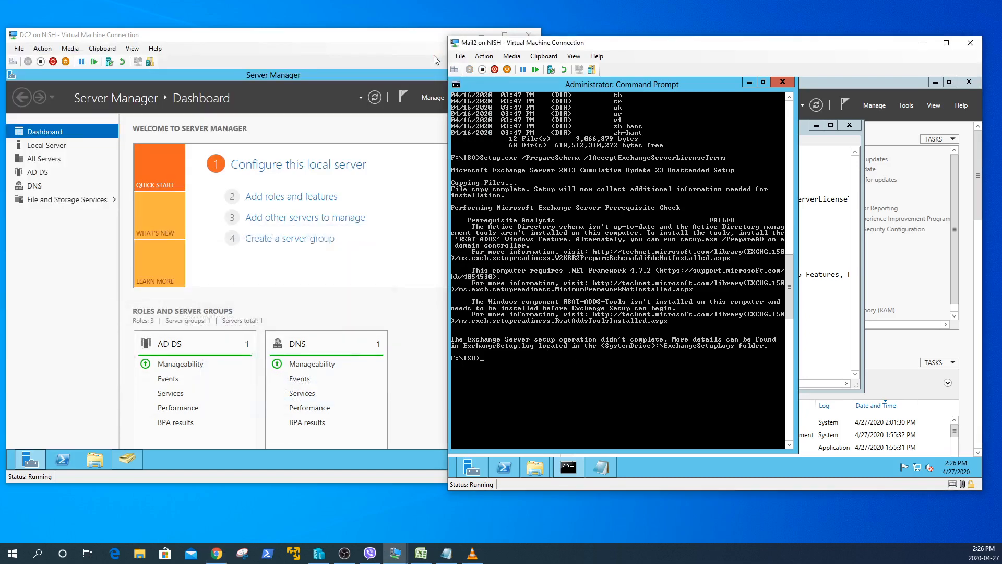
click(504, 467)
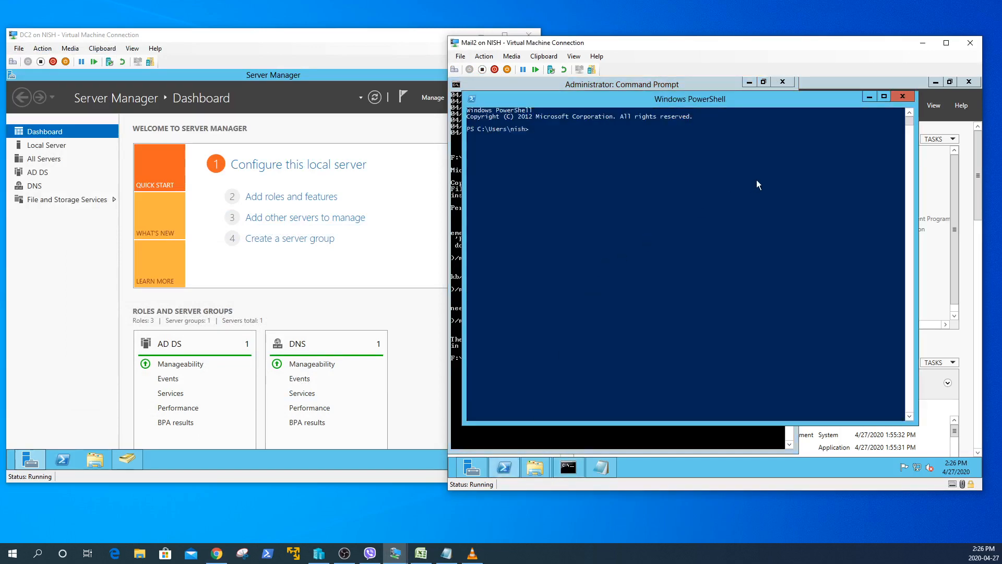
- Copy the Install-WindowsFeature RSAT-ADDS line from the Notepad command notes
click(870, 96)
click(600, 467)
click(604, 328)
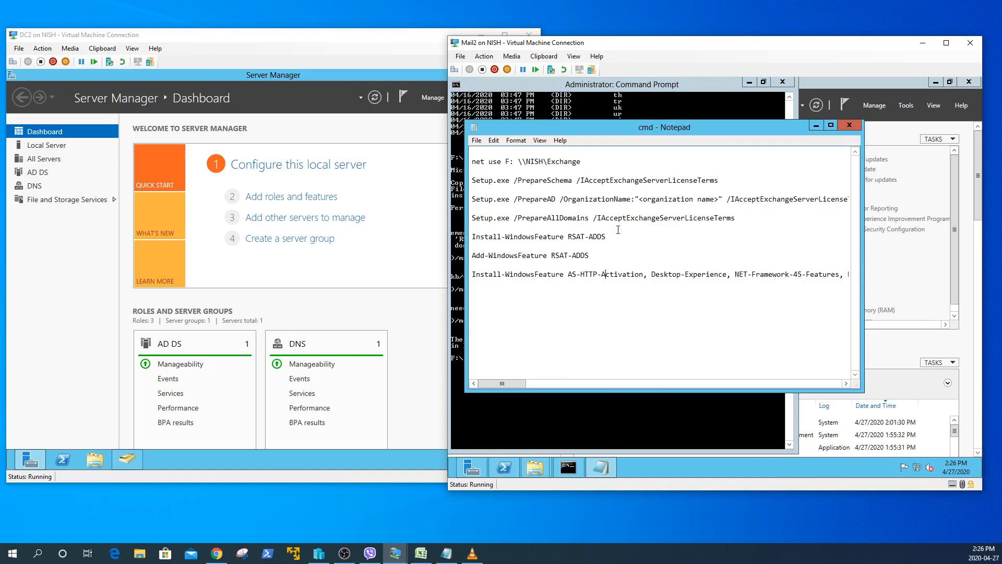
drag(474, 236, 597, 237)
right_click(597, 236)
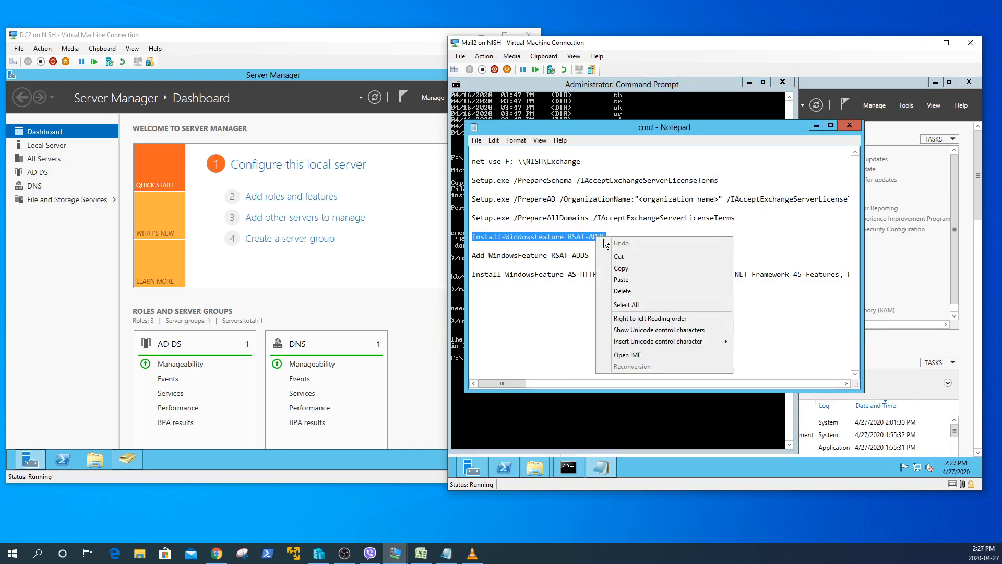
click(621, 269)
click(626, 408)
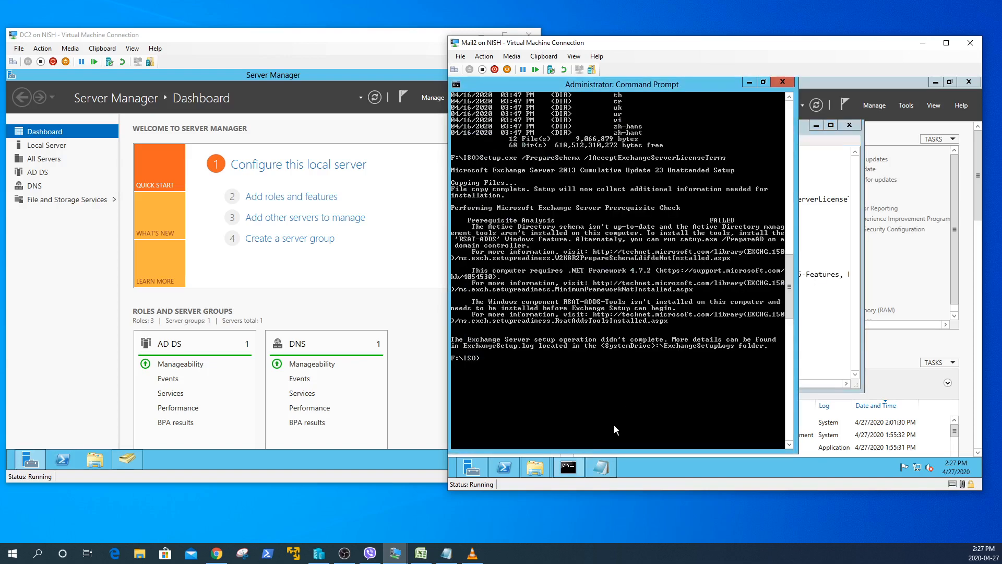
- Run Install-WindowsFeature RSAT-ADDS in an elevated PowerShell, then return to the Command Prompt
right_click(504, 469)
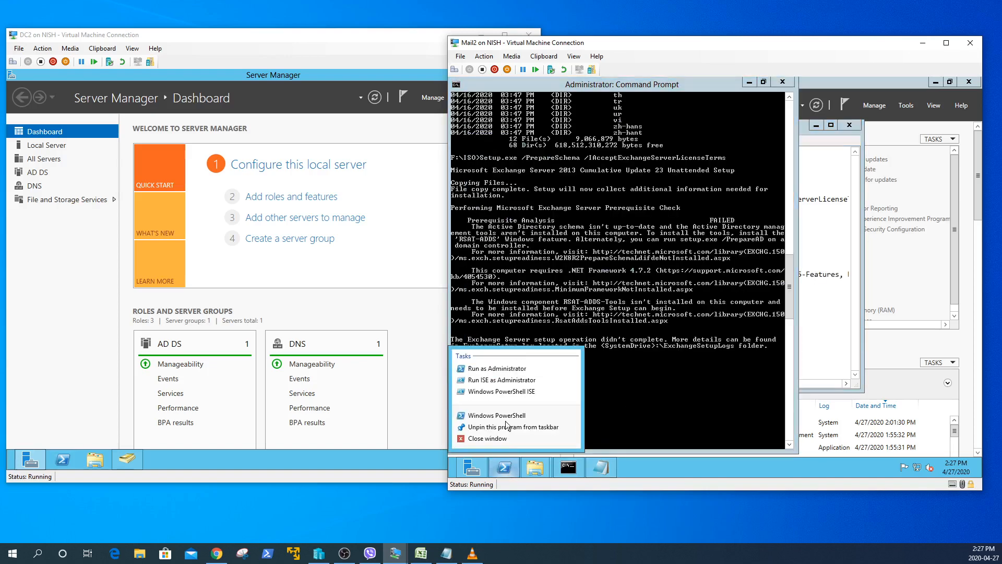
click(511, 370)
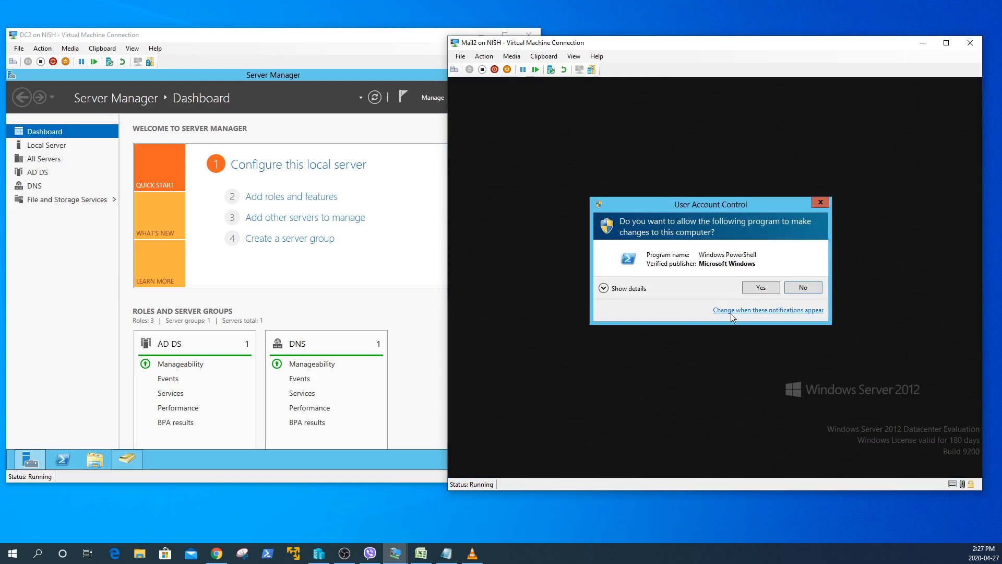
click(756, 287)
text(Install-WindowsFeature RSAT-ADDS)
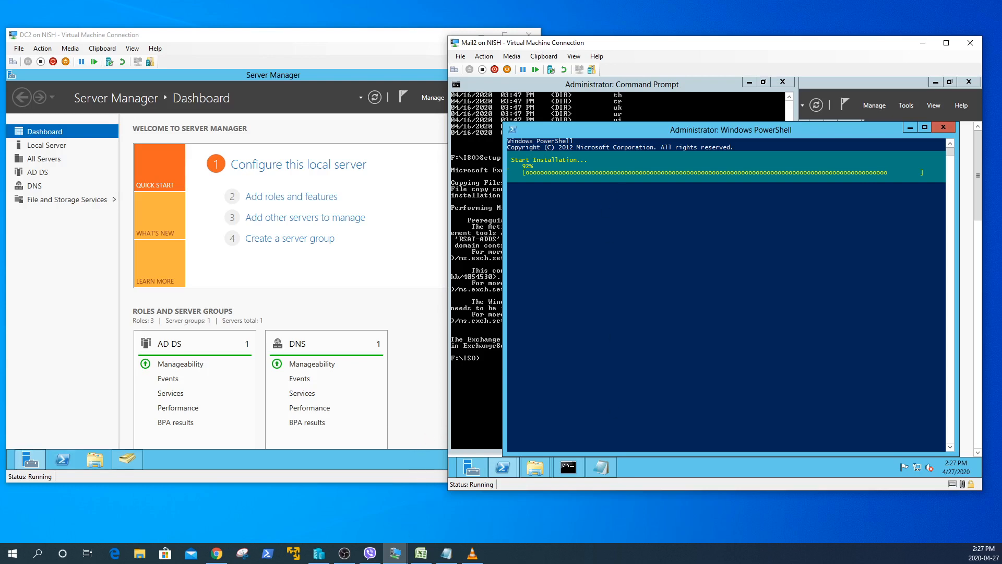
key(alt+Tab)
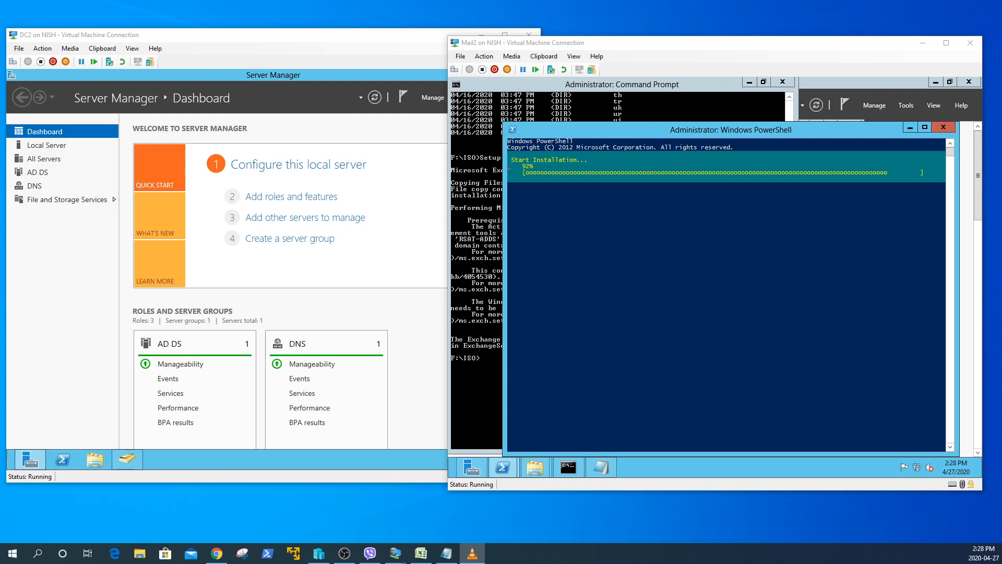
click(474, 368)
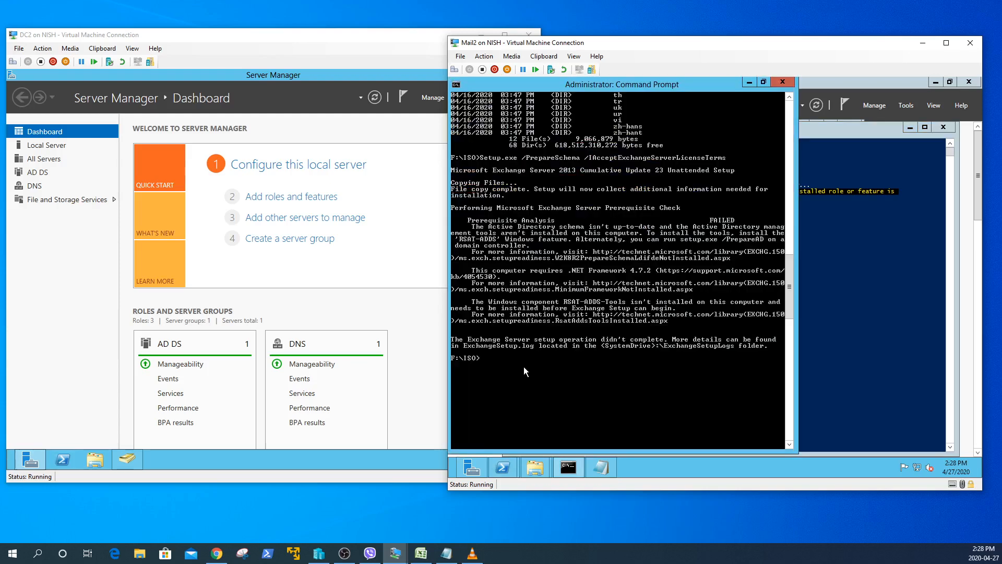
- Rerun Setup.exe /PrepareSchema from command history and open the Exchange (Z:) share window
key(Up)
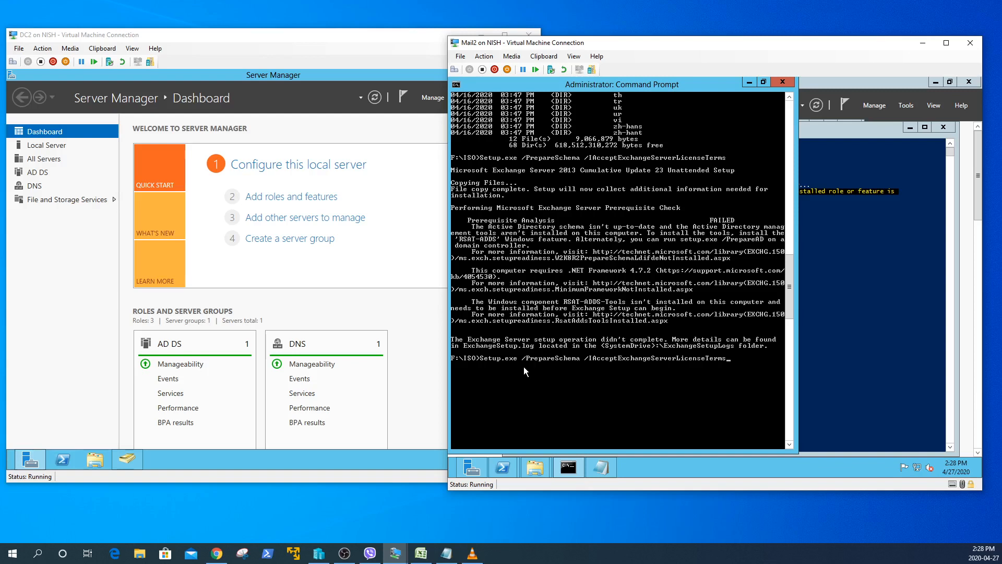
key(Return)
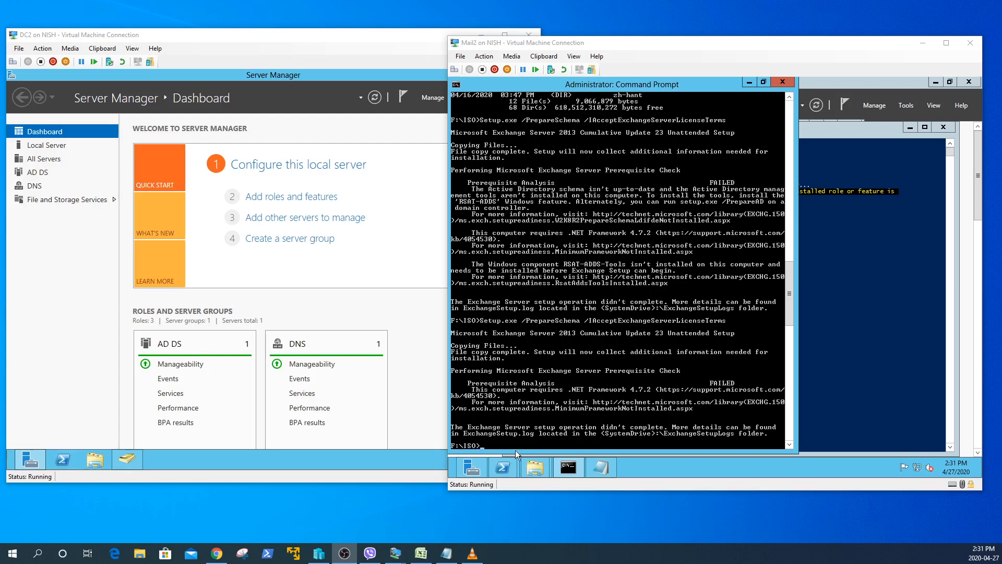
click(535, 469)
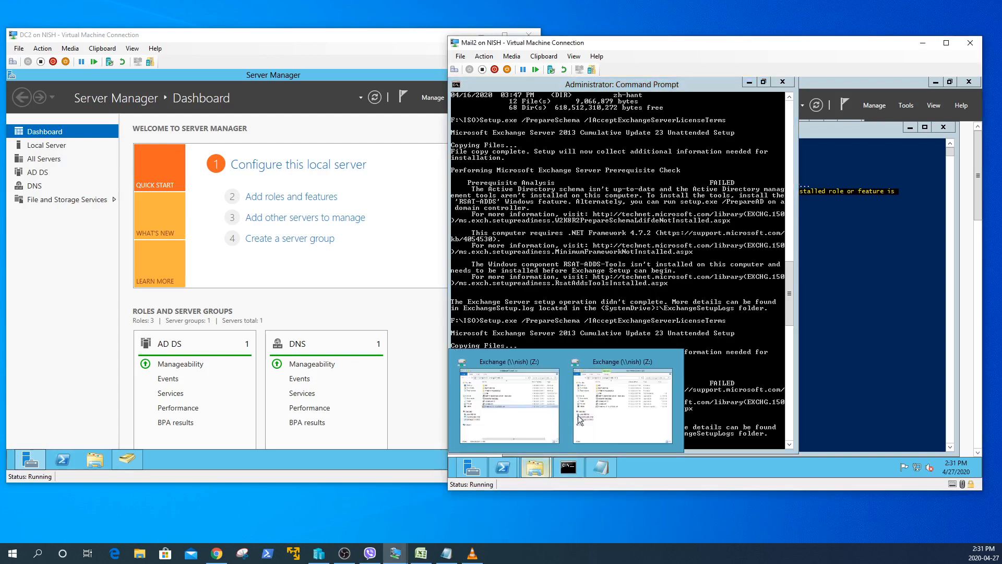
click(514, 405)
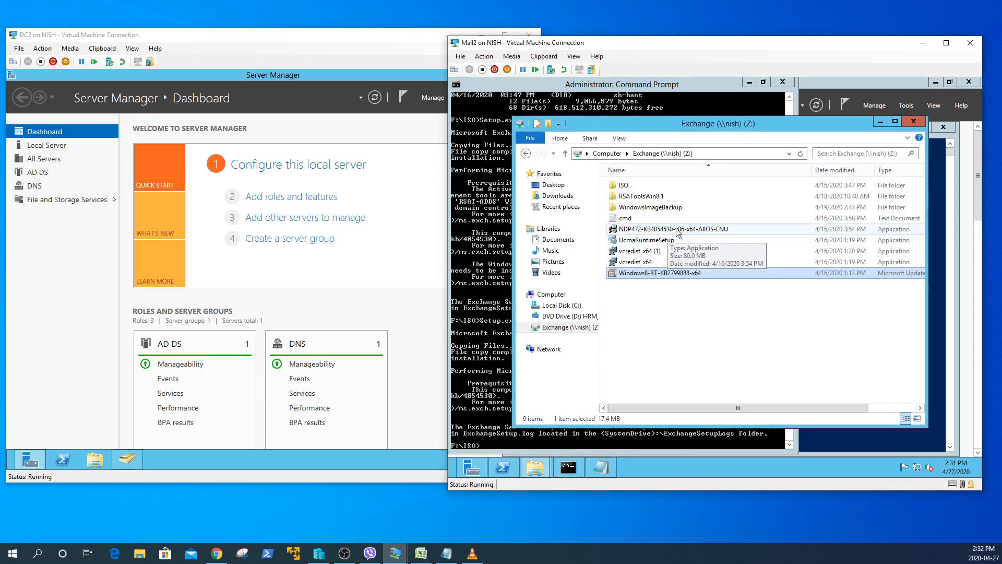
- From the root of F:, list files and launch NDP472-KB4054530-x86-x64-AllOS-ENU.exe via tab completion
click(880, 122)
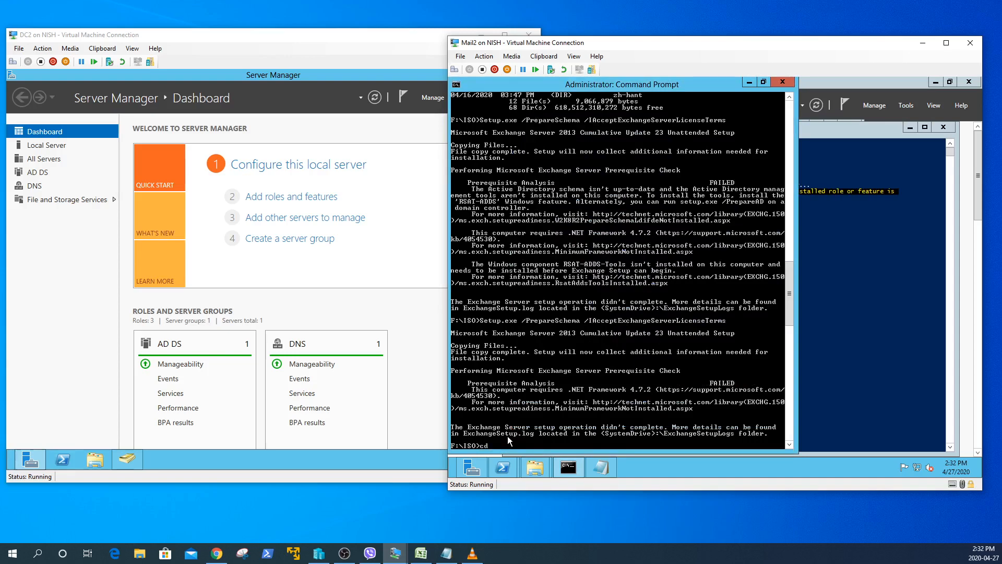
key(Return)
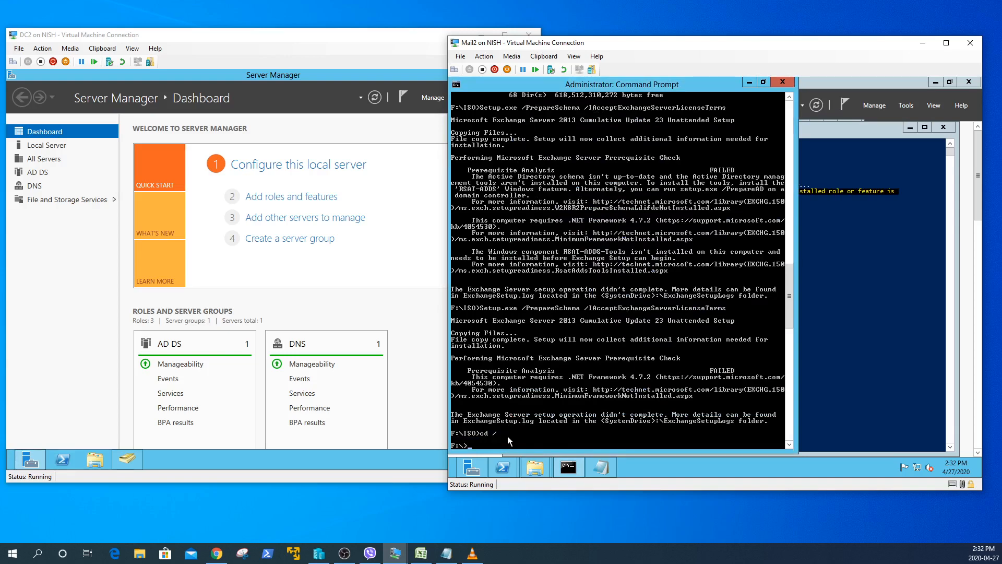
text(dir)
key(Return)
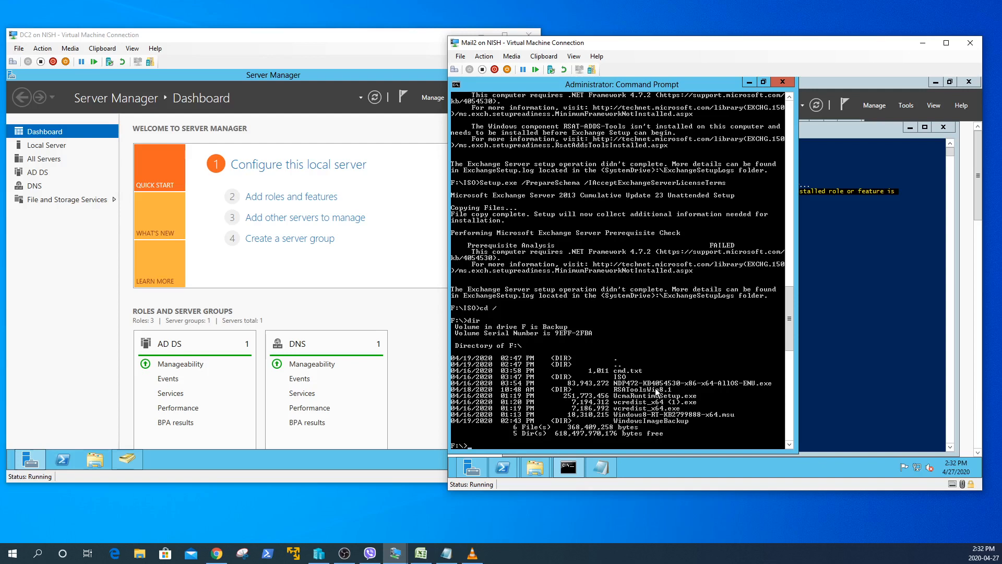
text(ndp)
key(Tab)
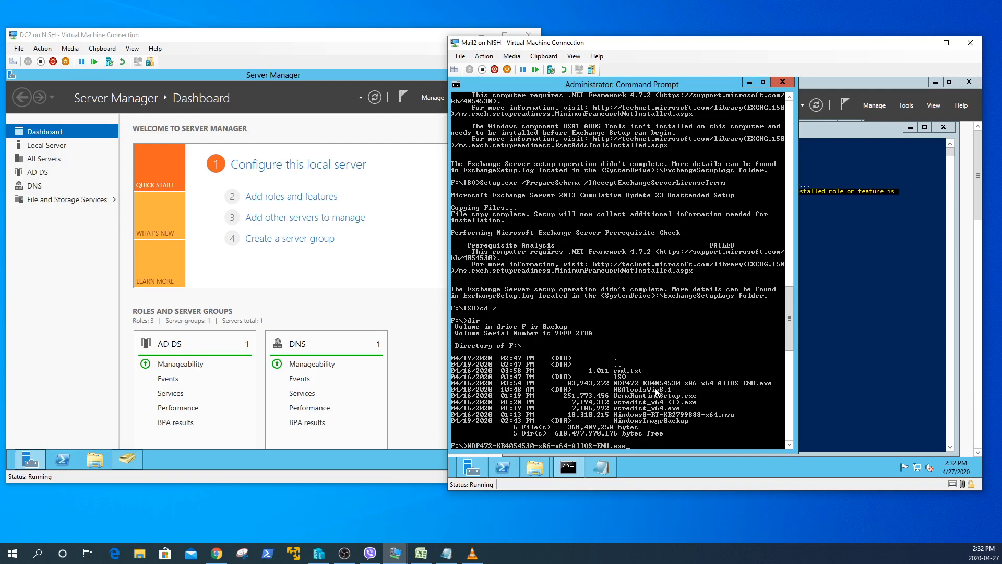
key(Return)
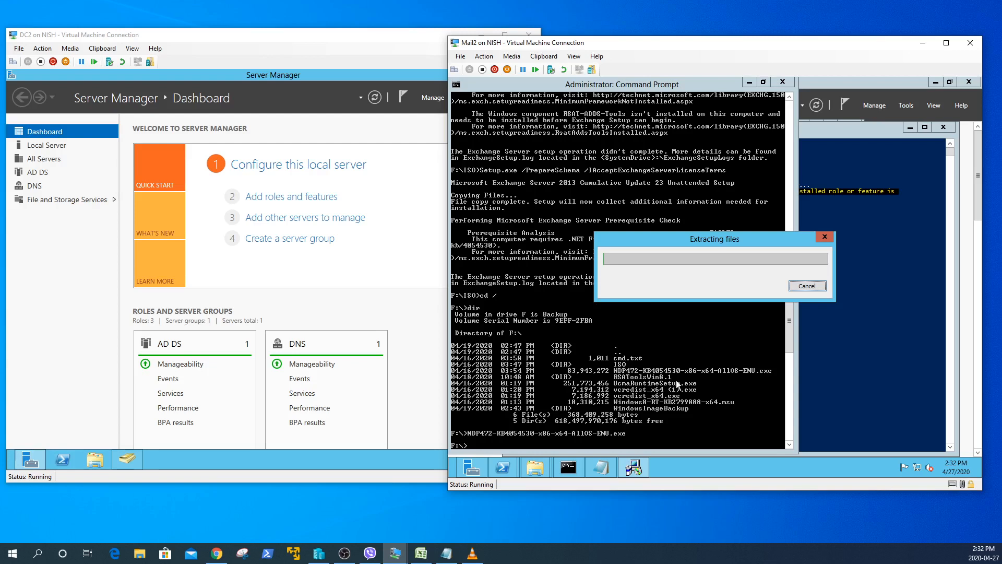
- Briefly bring the cmd notes forward, then hide them to reveal the .NET Framework 4.7.2 license page
click(603, 468)
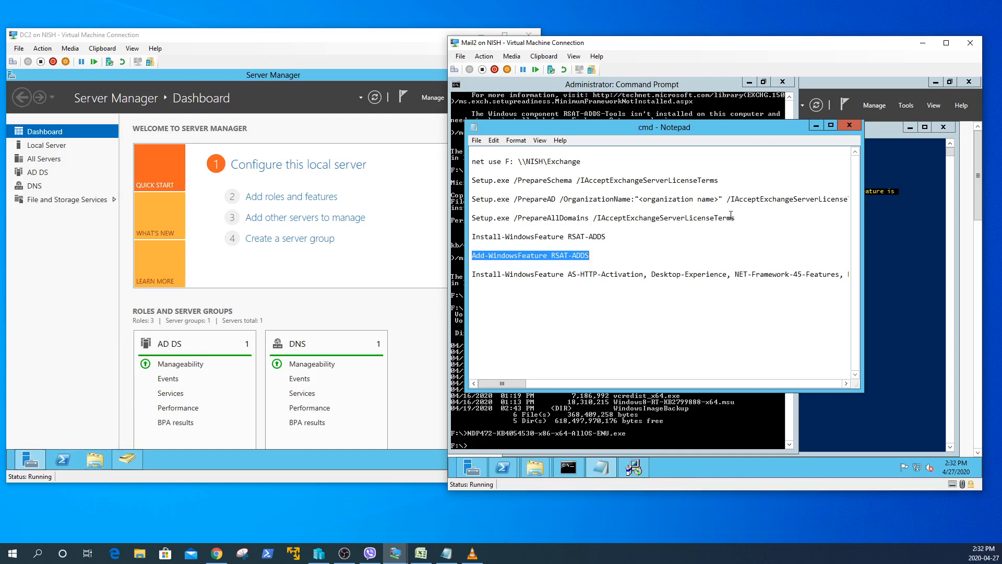
click(816, 125)
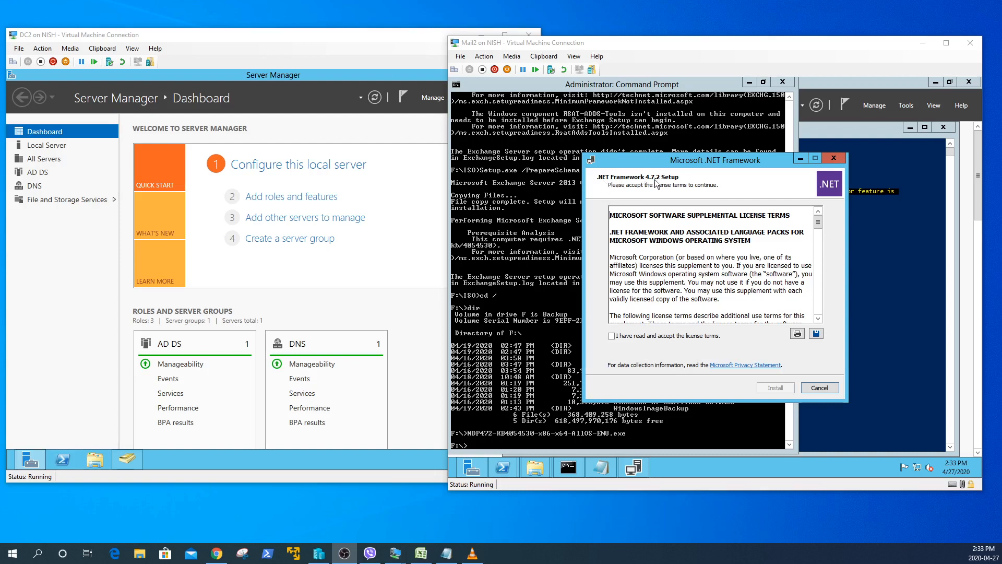
- Accept the .NET Framework 4.7.2 license, start the install, and let setup close Server Manager and PowerShell
click(621, 336)
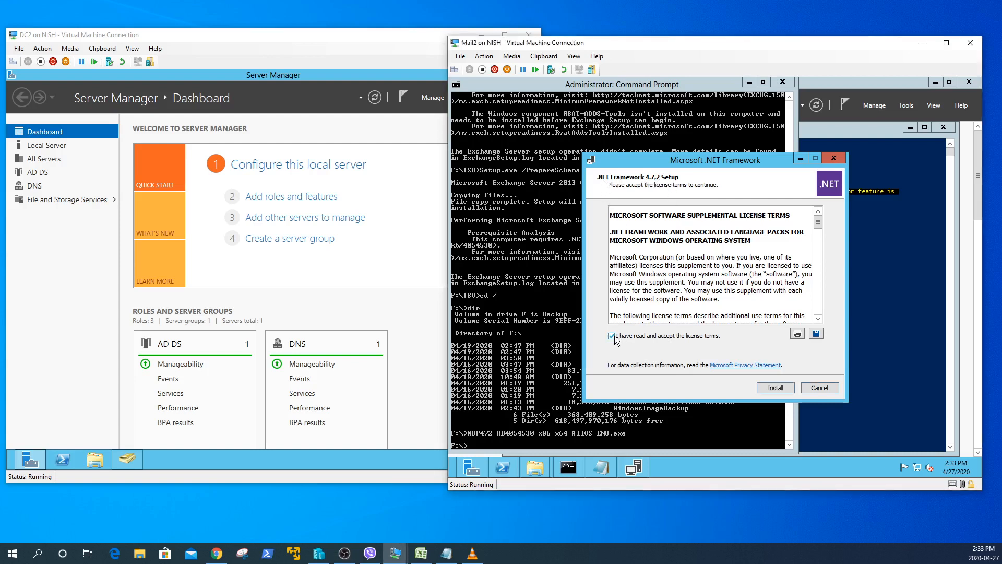
click(776, 389)
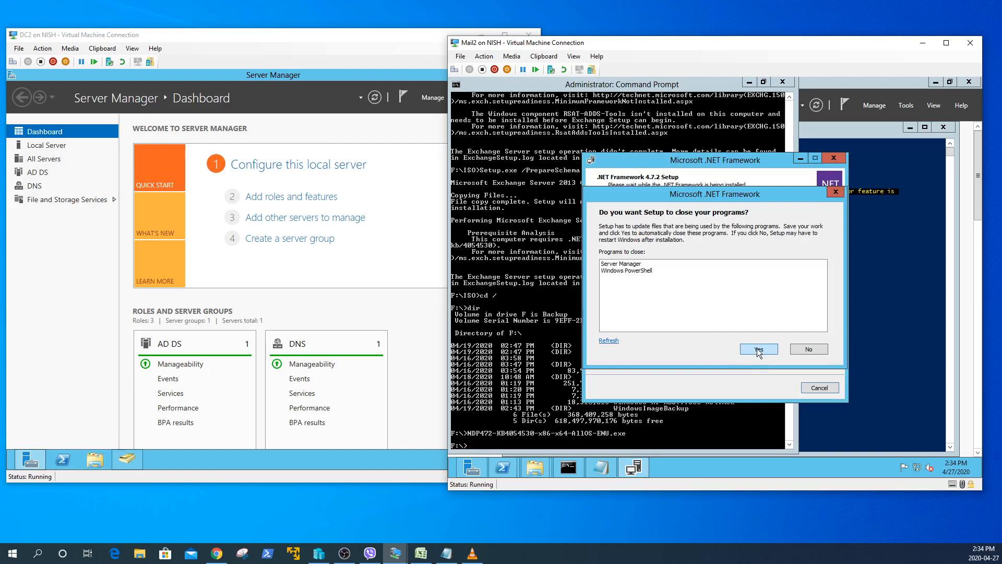
click(759, 350)
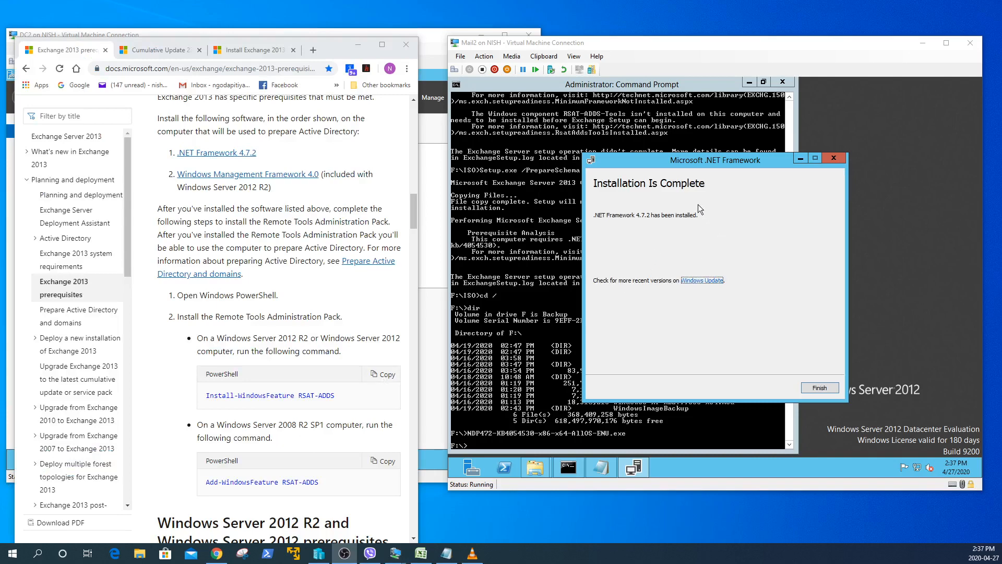
- Close the finished .NET installer and bring up the Exchange share folder window
click(830, 388)
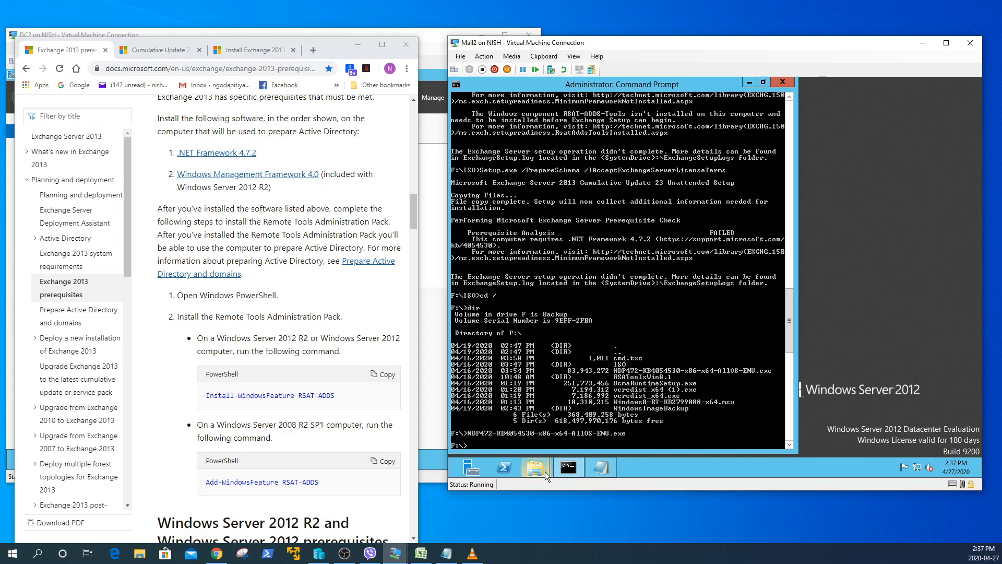
mouse_move(543, 471)
click(531, 417)
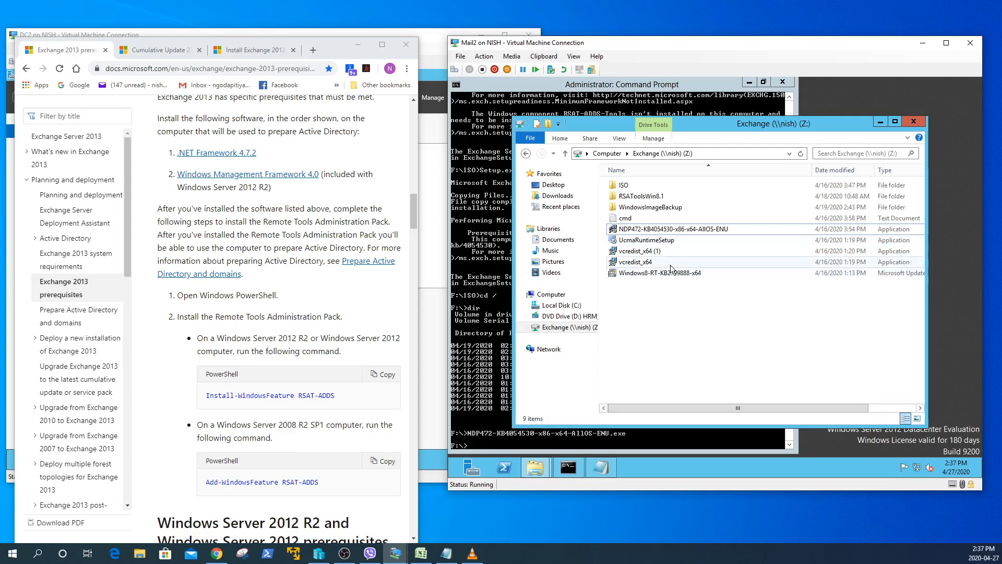
- Run Windows8-RT-KB2799888-x64.msu from the Command Prompt using tab completion
click(503, 443)
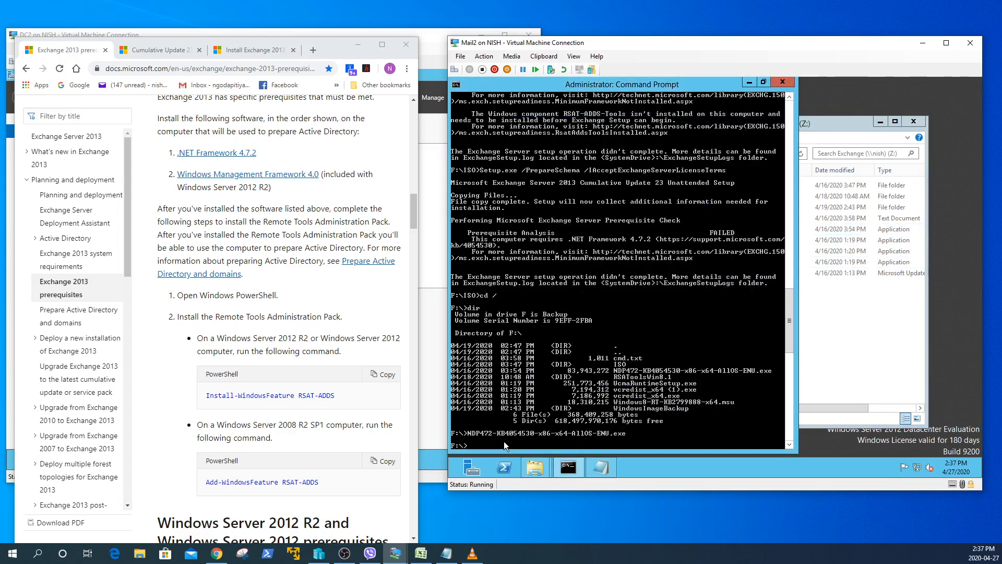
text(win)
key(Tab)
key(Return)
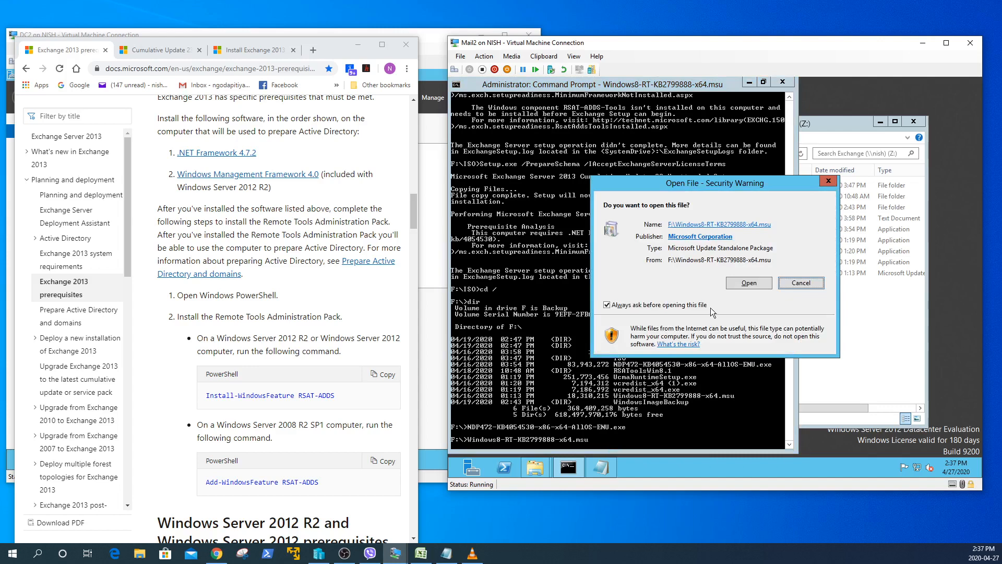
- Confirm and install update KB2799888, accept its license terms, then minimize the Microsoft Docs browser
click(745, 283)
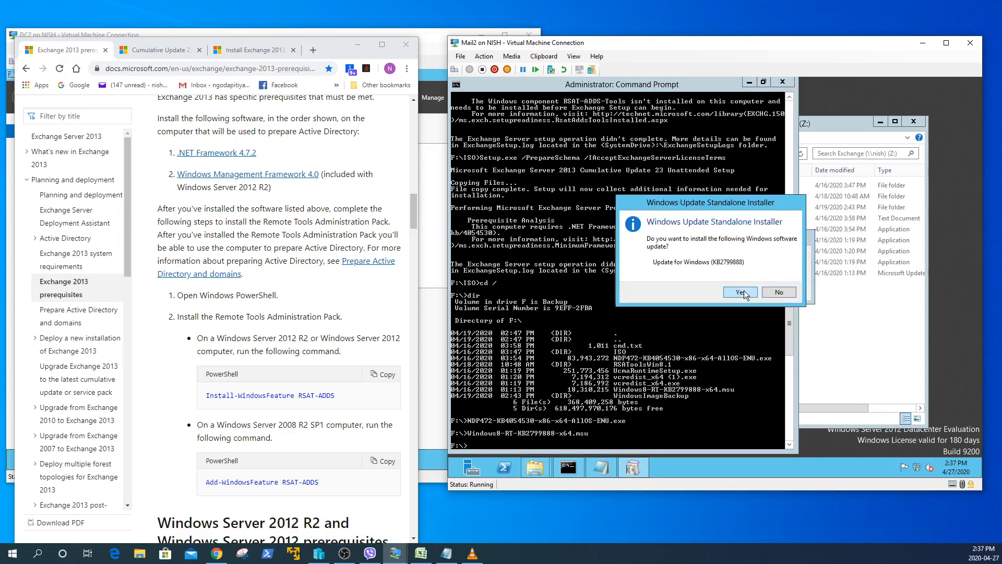
click(745, 291)
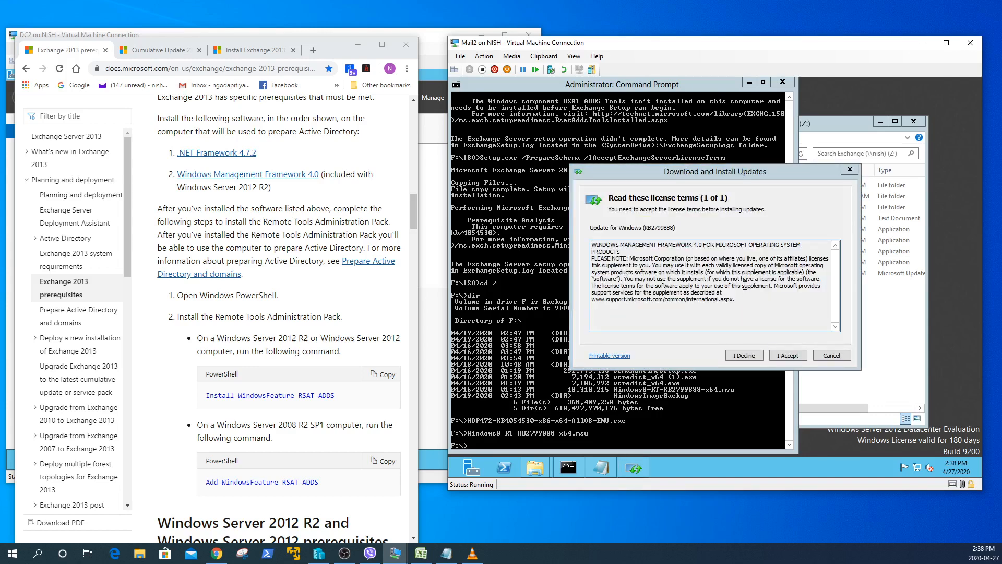
click(788, 356)
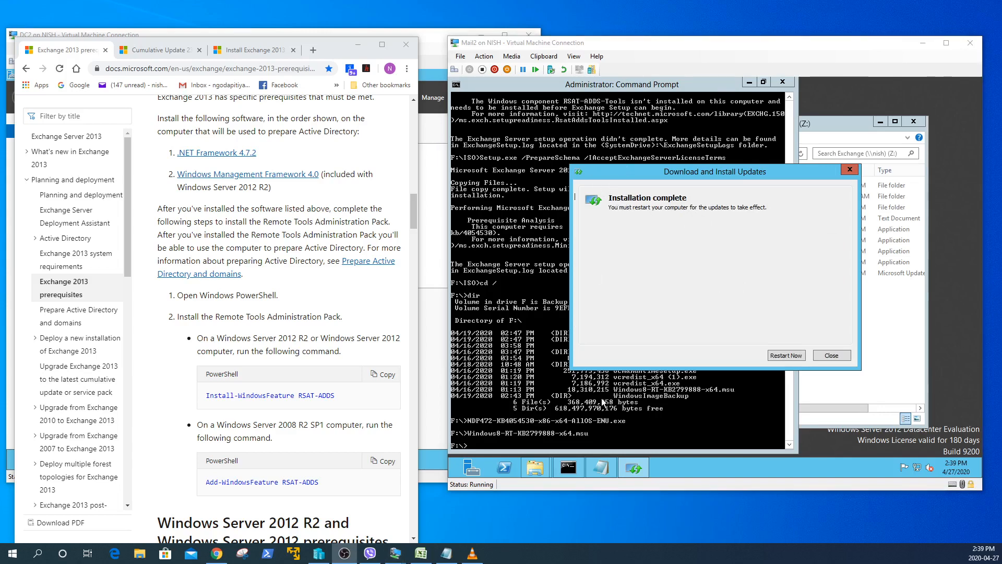
click(358, 44)
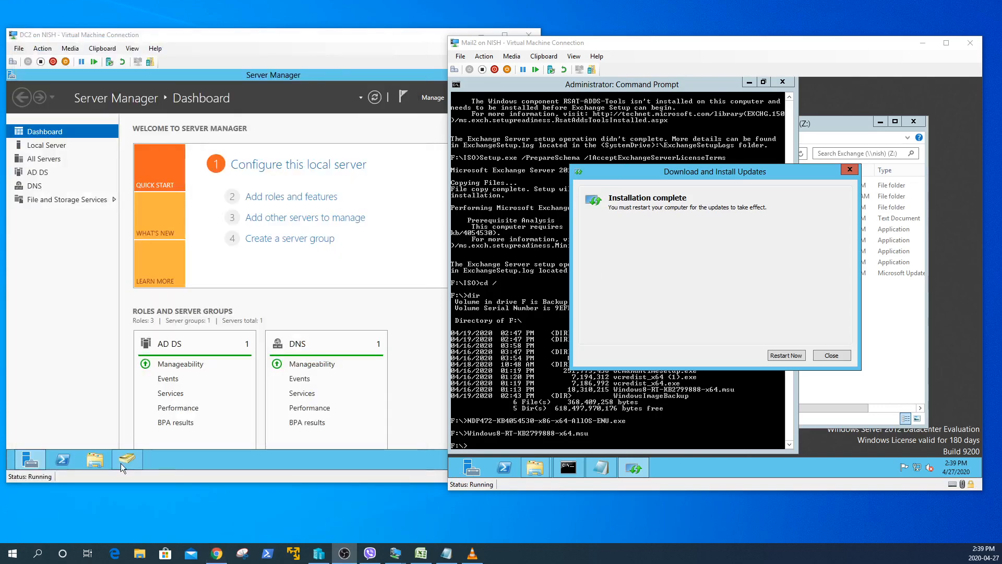
- Open Active Directory Users and Computers on DC2, then run 'set' in Mail2's command prompt
click(121, 462)
click(125, 459)
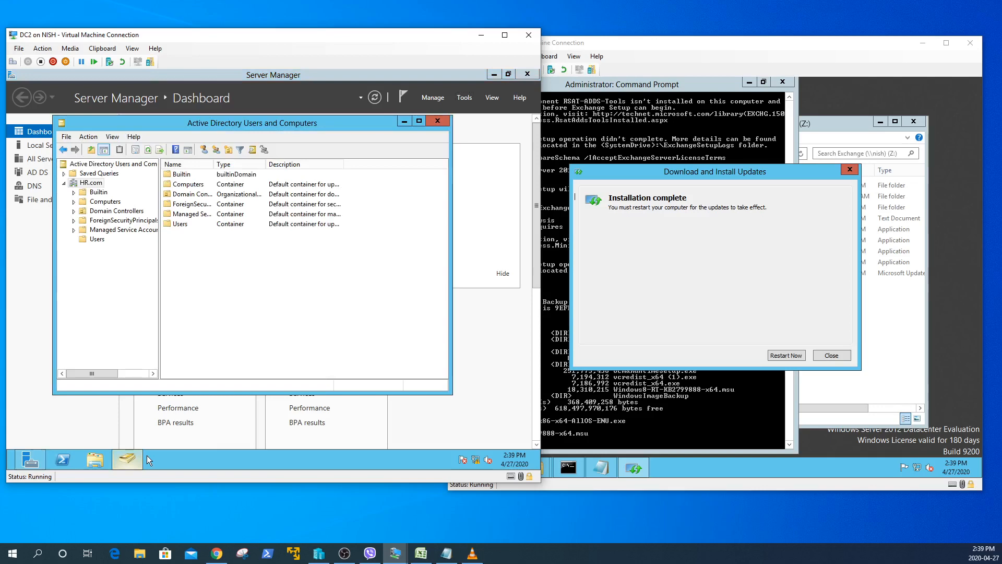
click(573, 438)
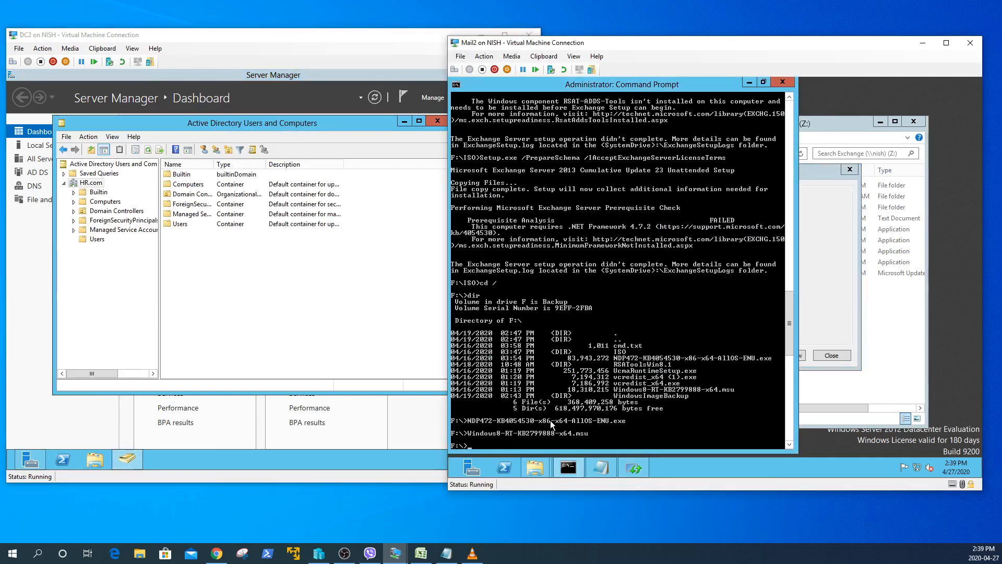
text(set)
key(Return)
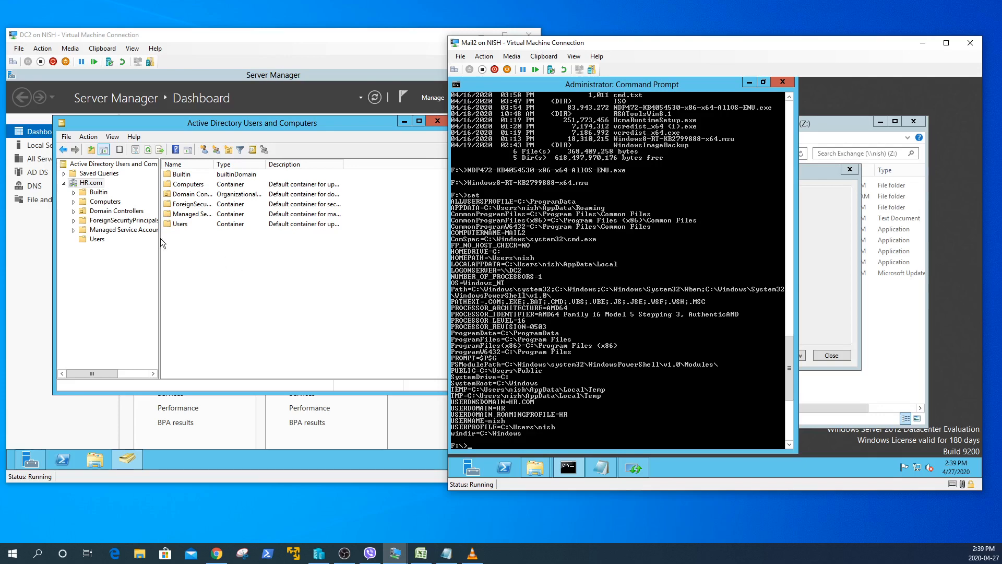
- Review the user's Member Of groups on DC2: Domain Users, Enterprise Admins and Schema Admins
click(99, 239)
click(179, 336)
double_click(179, 334)
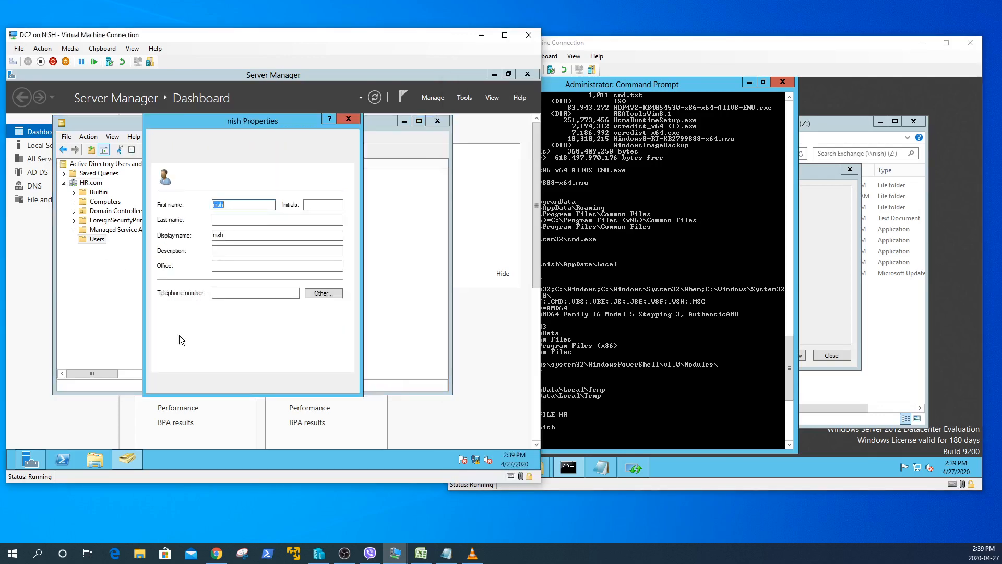
click(191, 140)
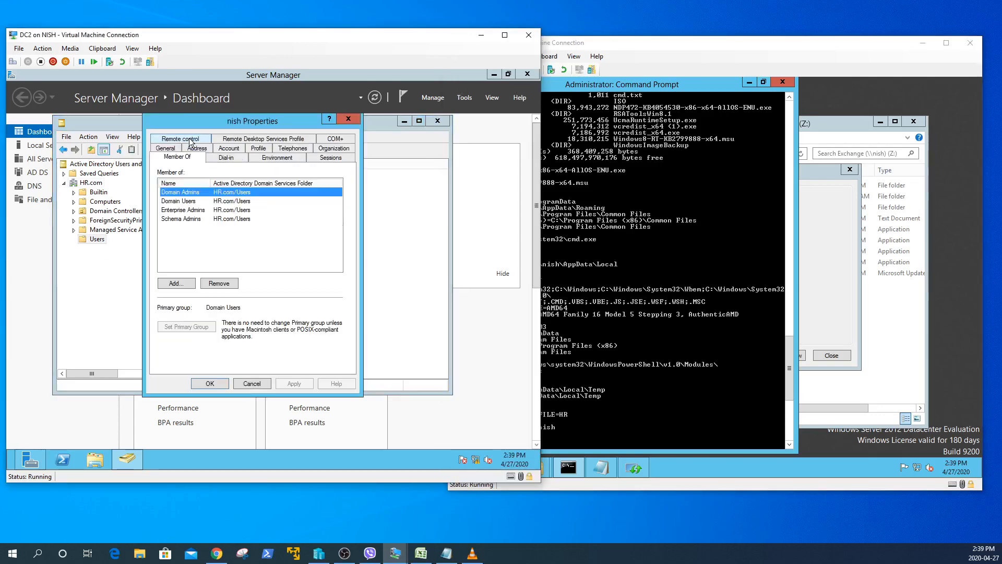
click(192, 209)
click(187, 220)
click(186, 210)
click(186, 201)
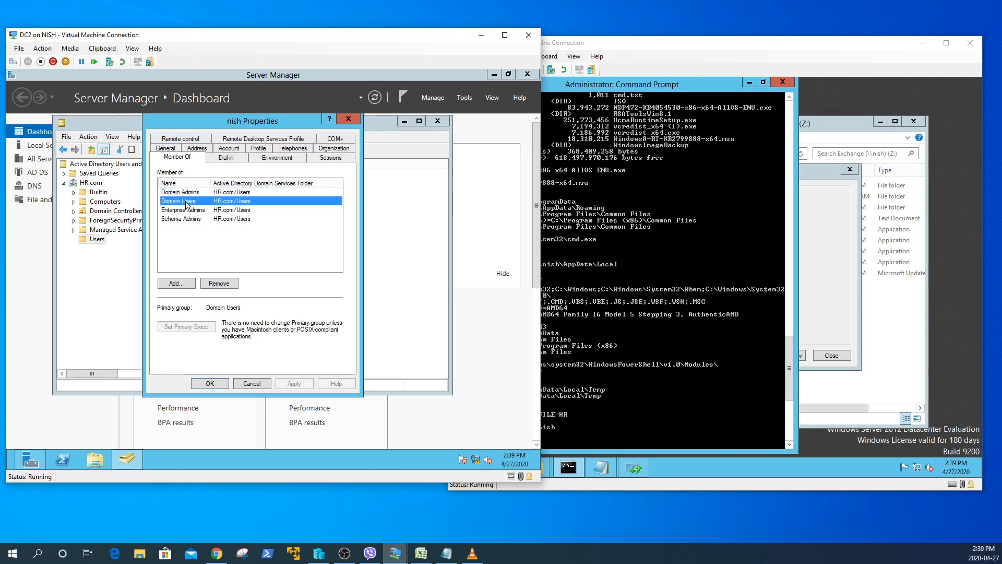
click(186, 209)
click(184, 218)
click(185, 210)
- Close the user's properties unchanged and enter 'shutdow /r /t 0' in Mail2's command prompt
click(218, 384)
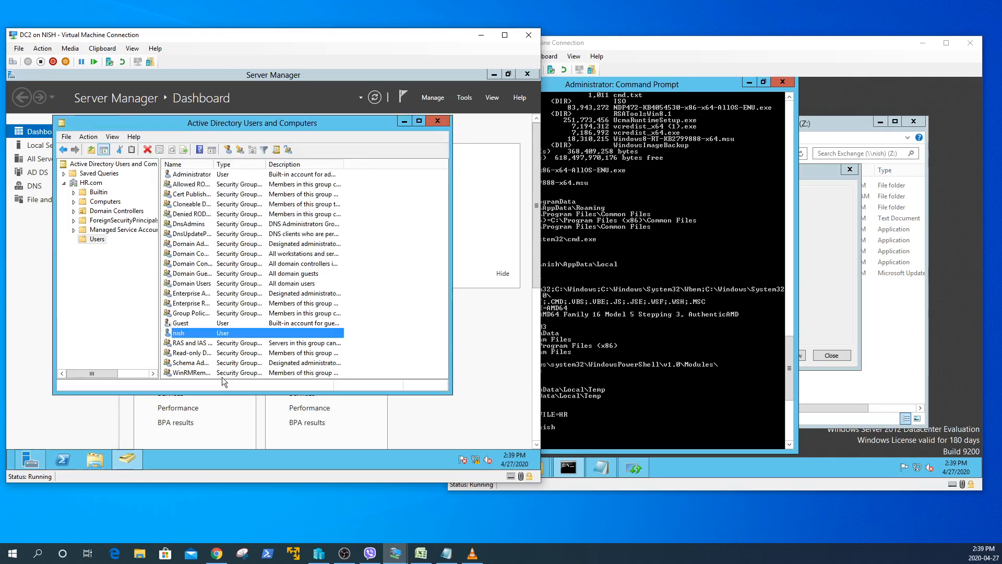
click(629, 403)
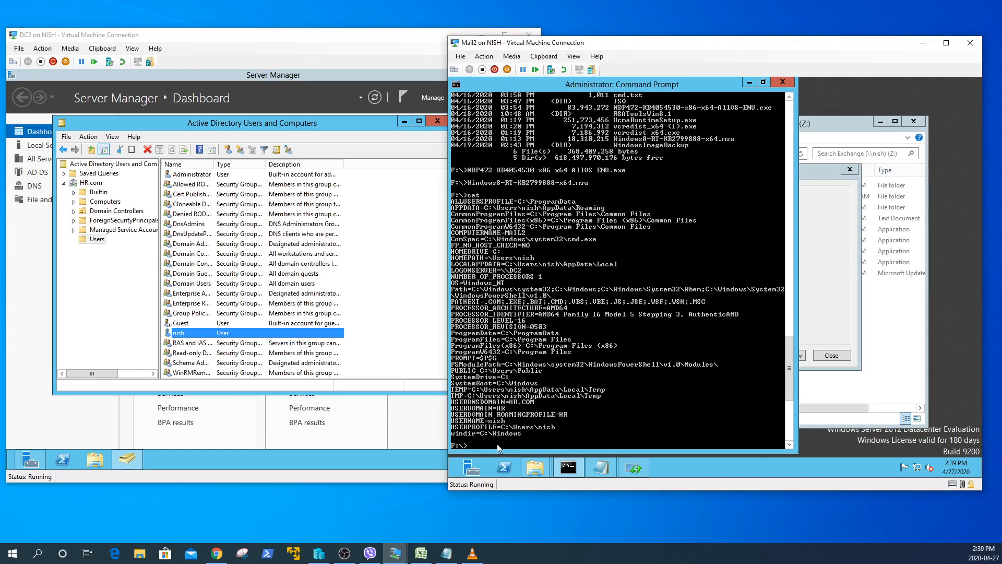
text(shutdow)
text( /r /t 0)
- Restart Mail2 immediately despite open apps, then sign back in with the account password
key(Return)
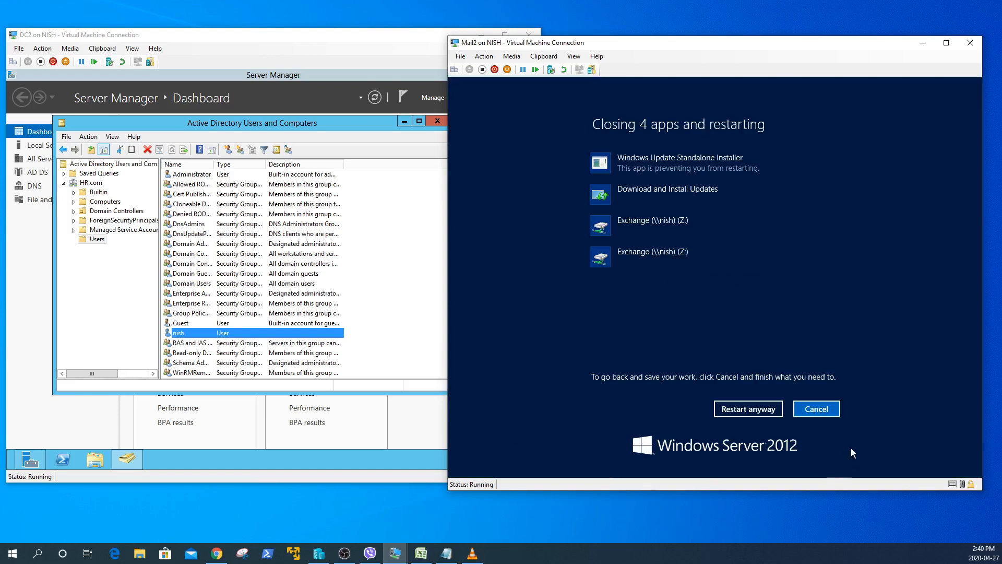
click(771, 410)
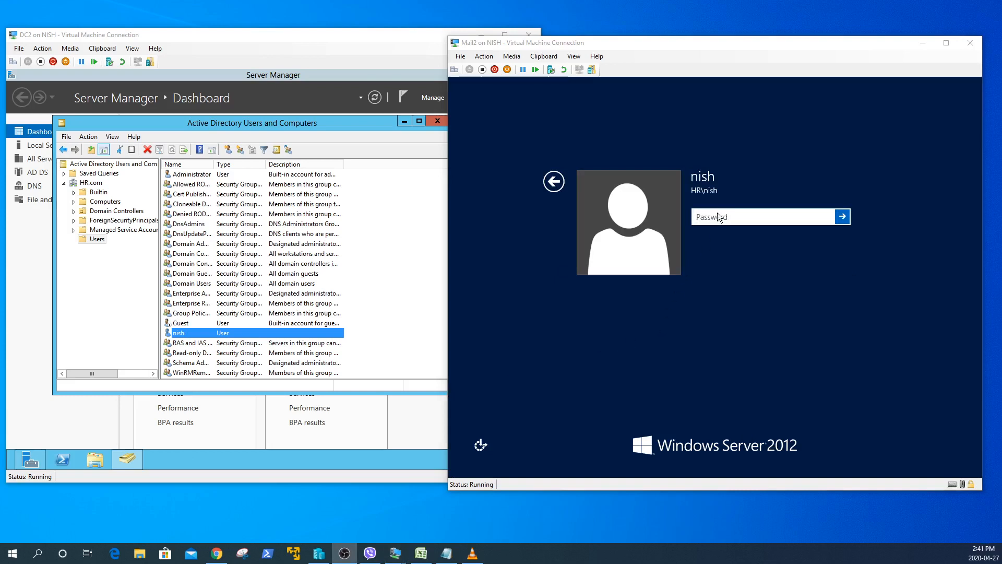
click(718, 215)
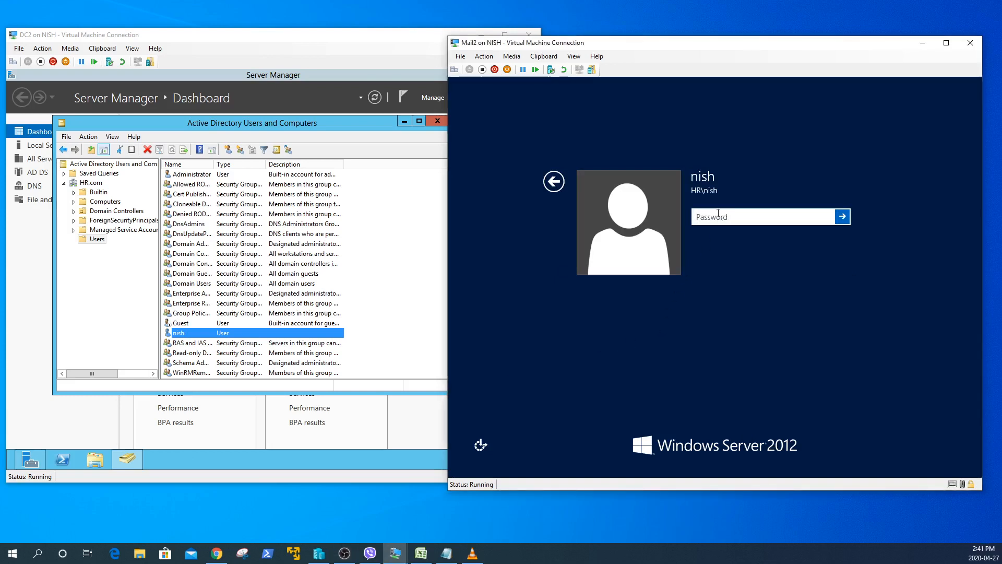
text(***********)
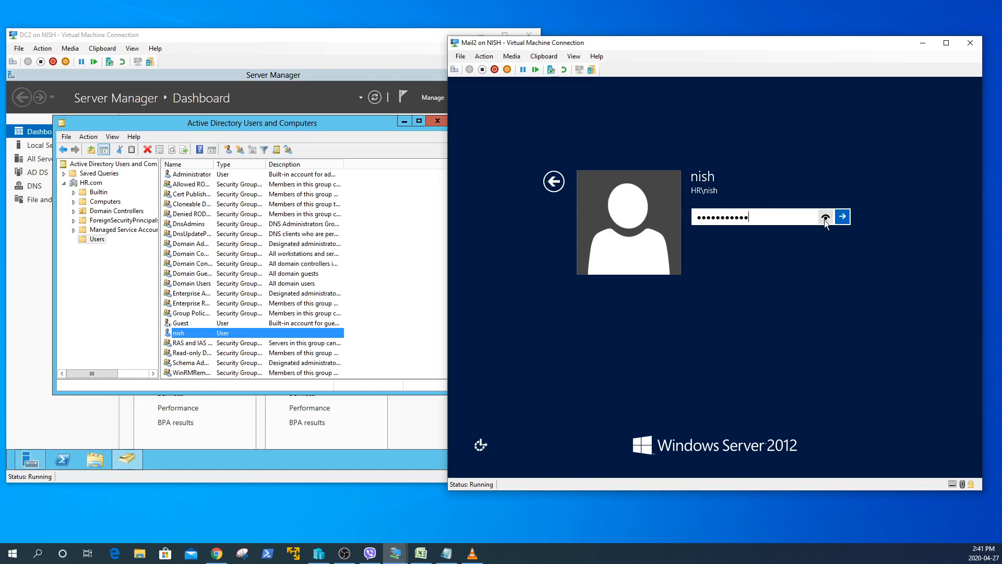
click(844, 218)
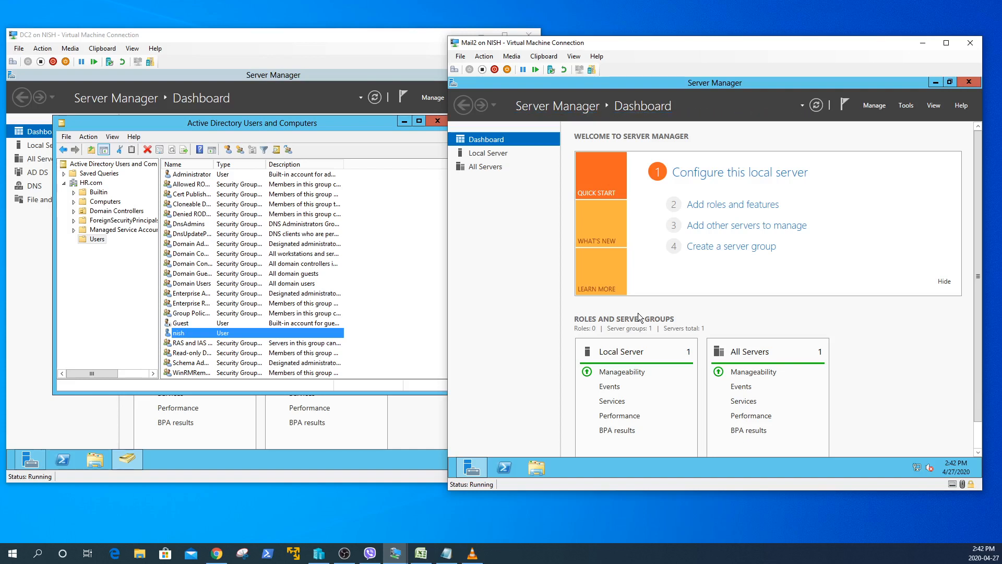
- Bring up the network options from the network icon in Mail2's system tray
right_click(918, 468)
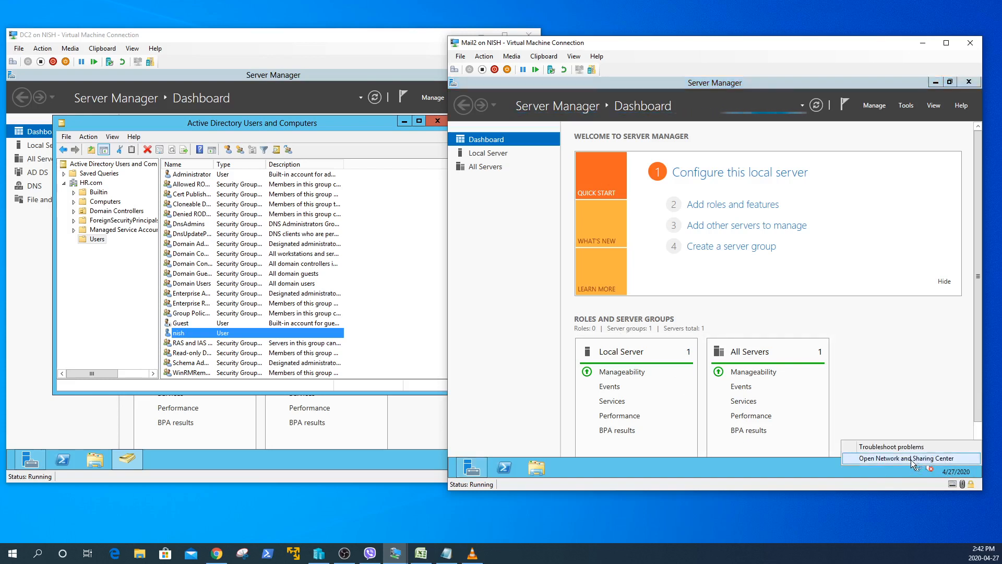
click(910, 459)
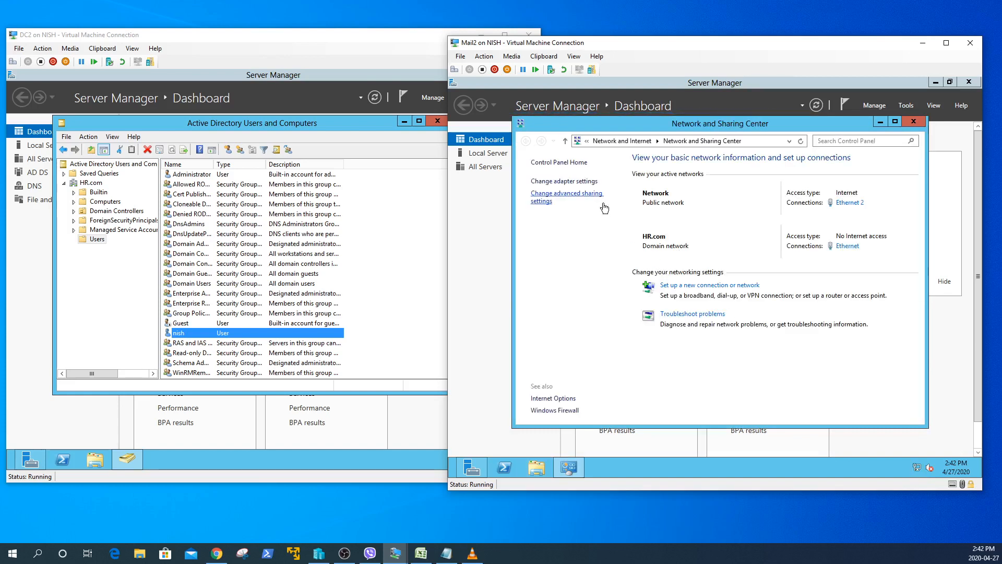
click(569, 182)
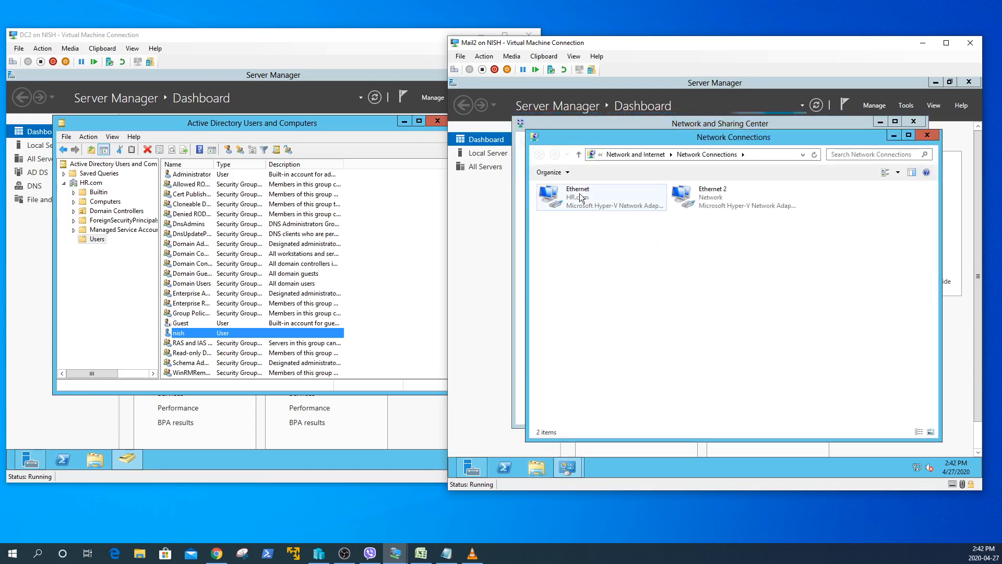
click(580, 201)
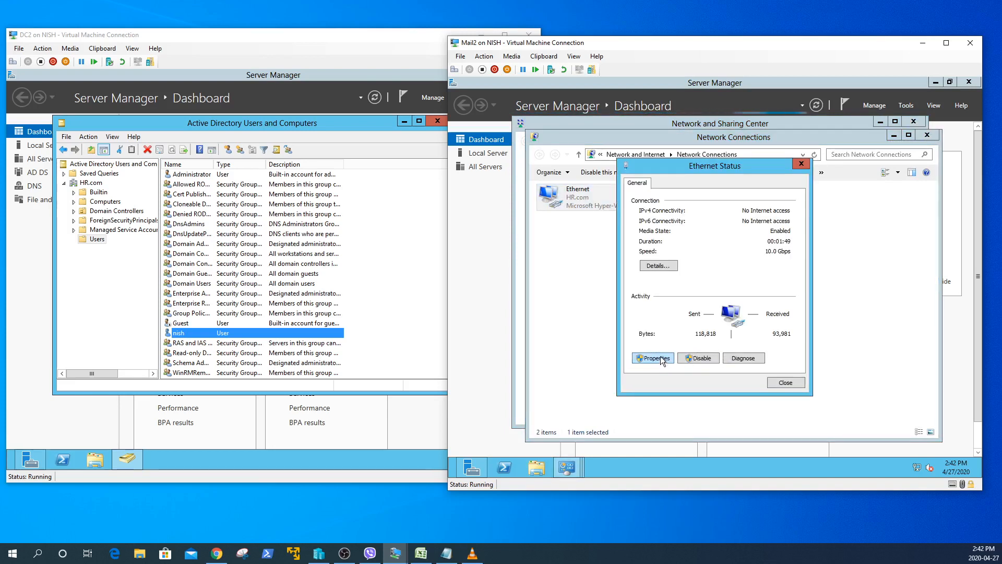
click(662, 359)
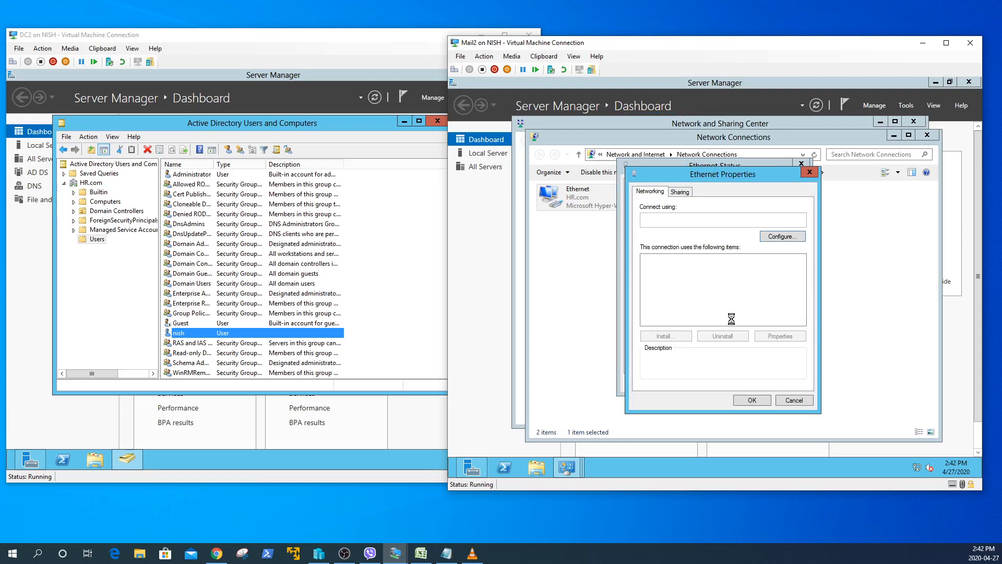
double_click(718, 321)
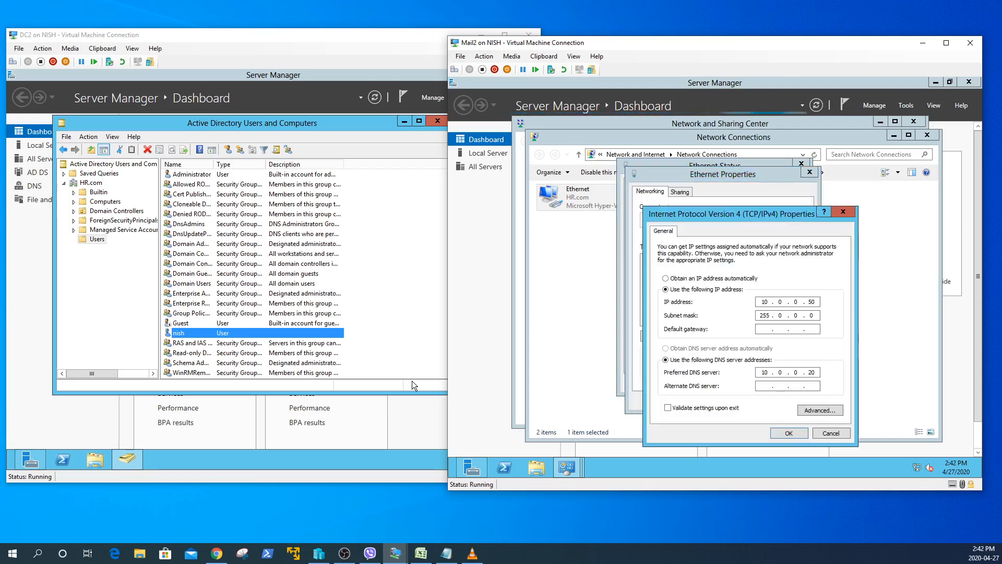
click(802, 433)
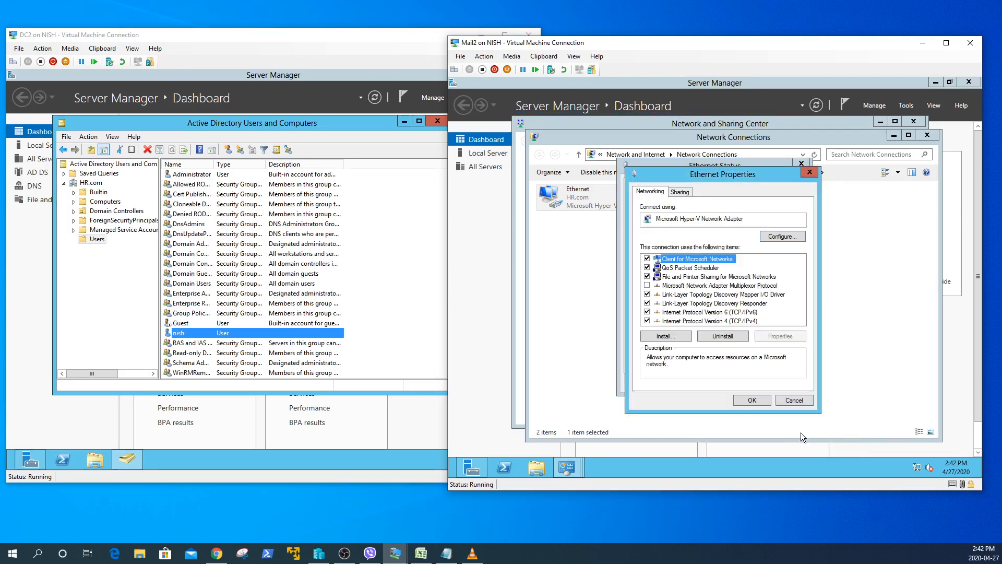
click(759, 400)
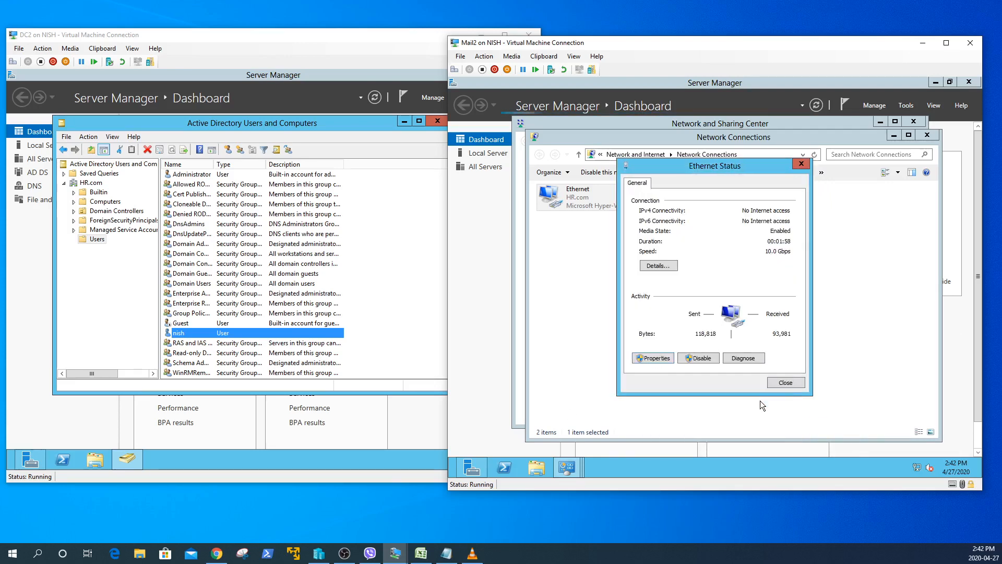
click(786, 383)
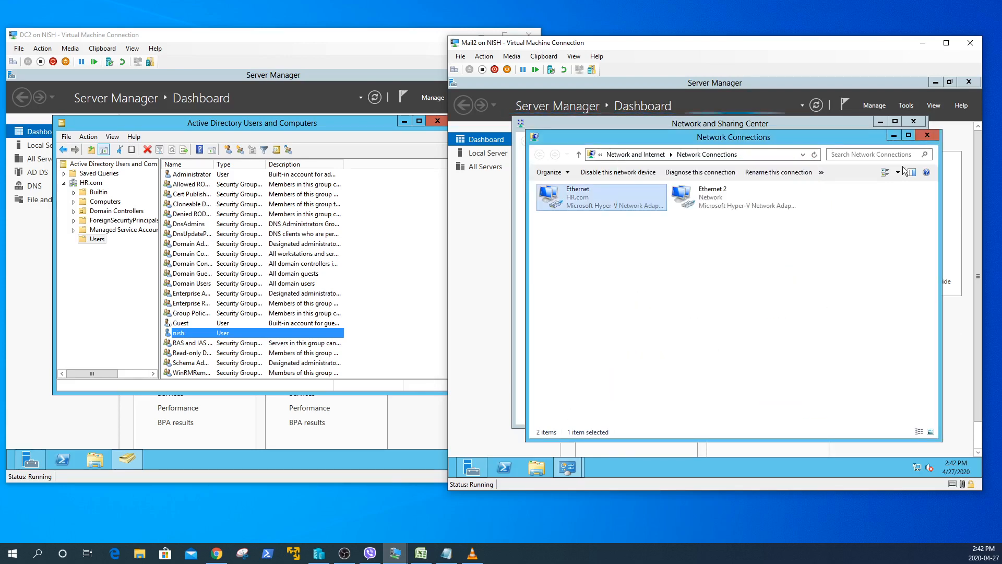
click(928, 135)
click(914, 121)
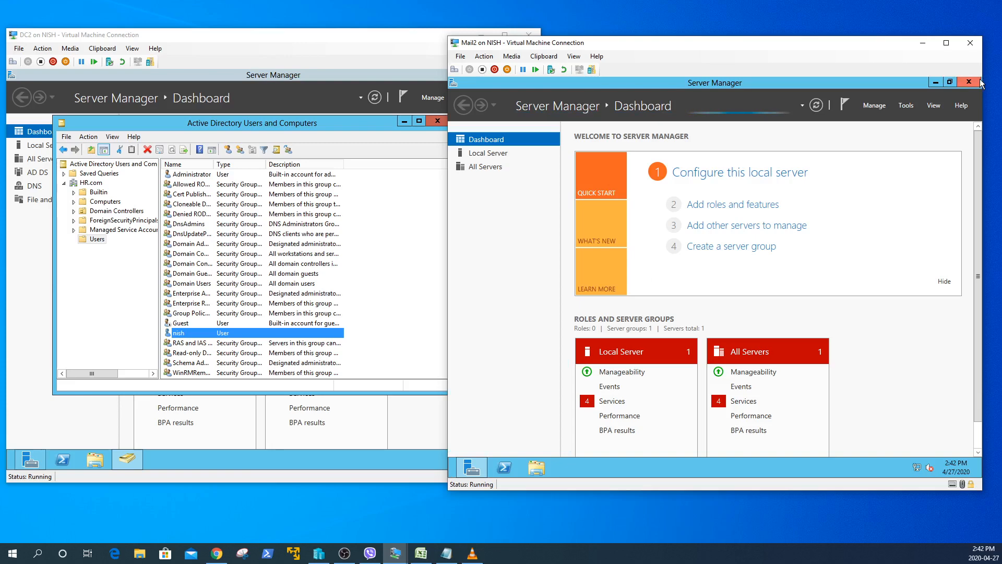
- Search for 'cmd', run Command Prompt as administrator, and approve the UAC elevation prompt
mouse_move(981, 81)
click(957, 228)
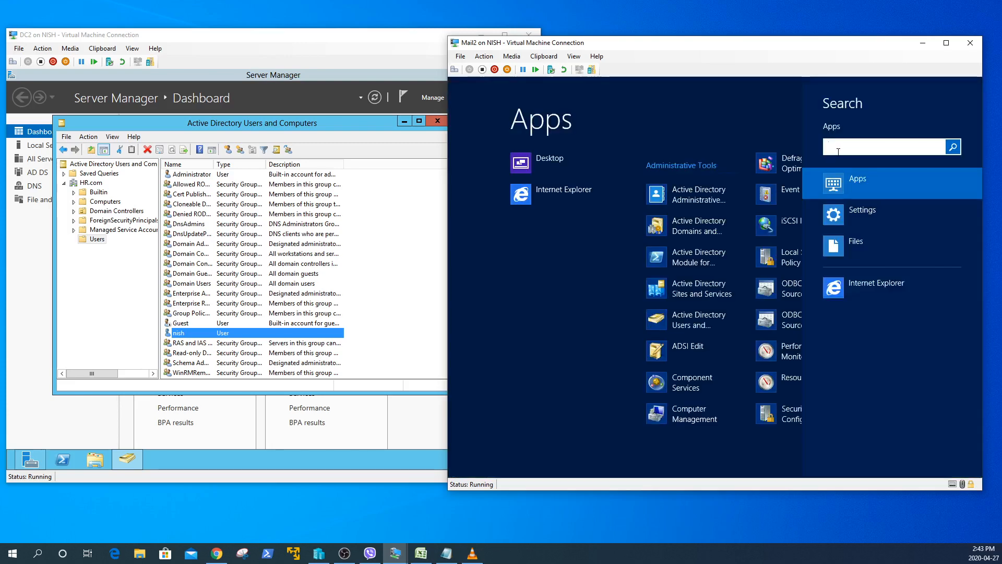
text(cmd)
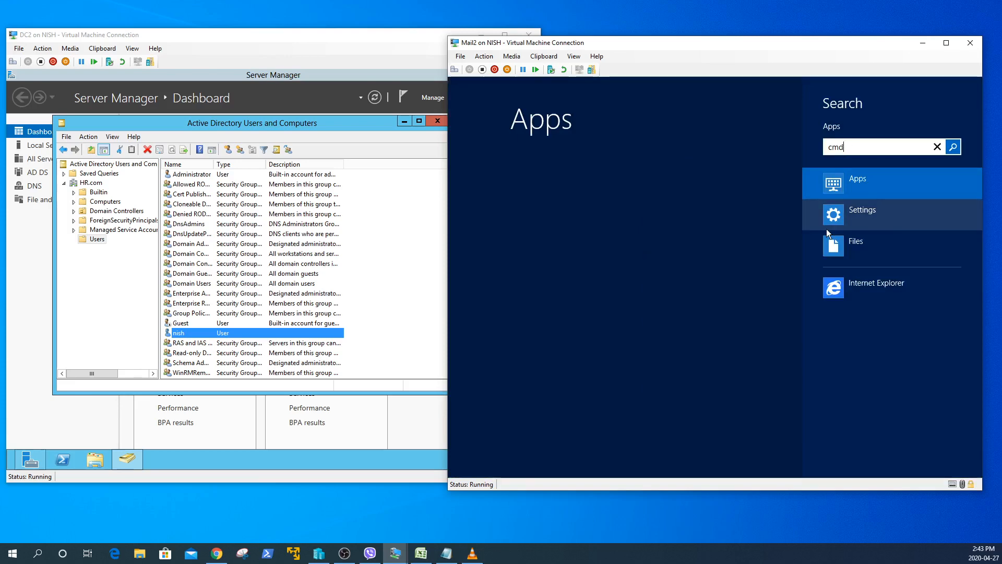
right_click(594, 172)
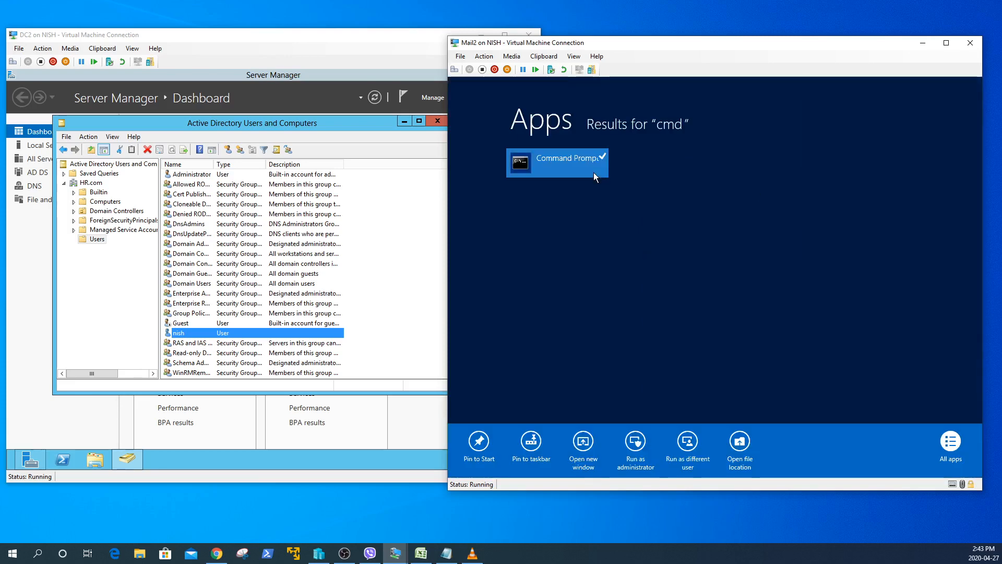
click(641, 450)
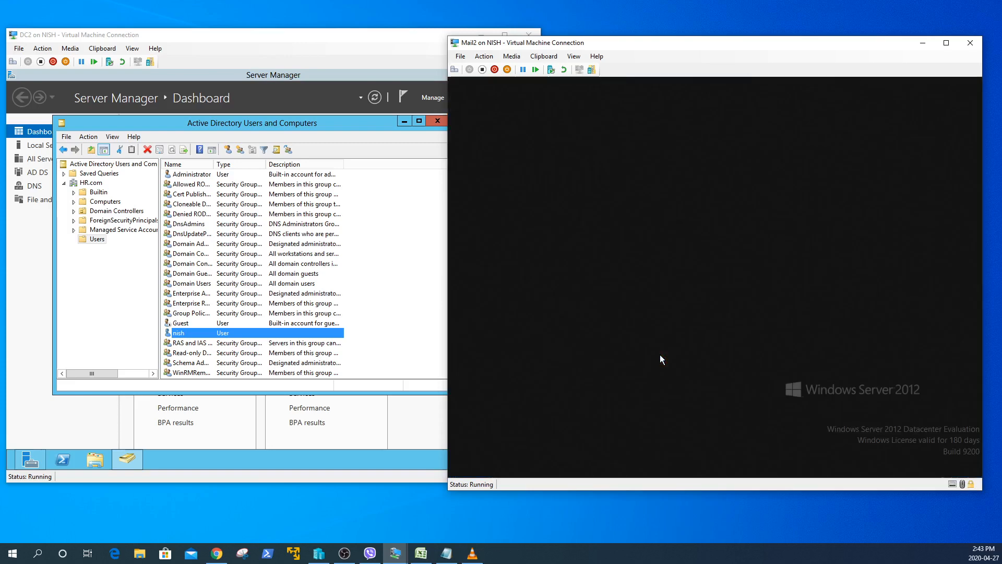
click(767, 292)
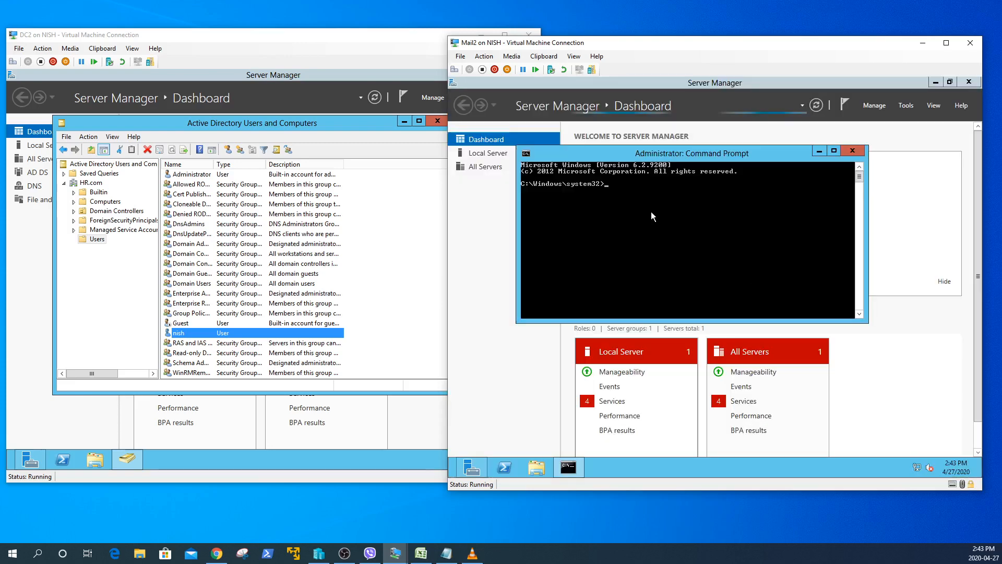
- Try switching the command prompt to drive F:
text(net use)
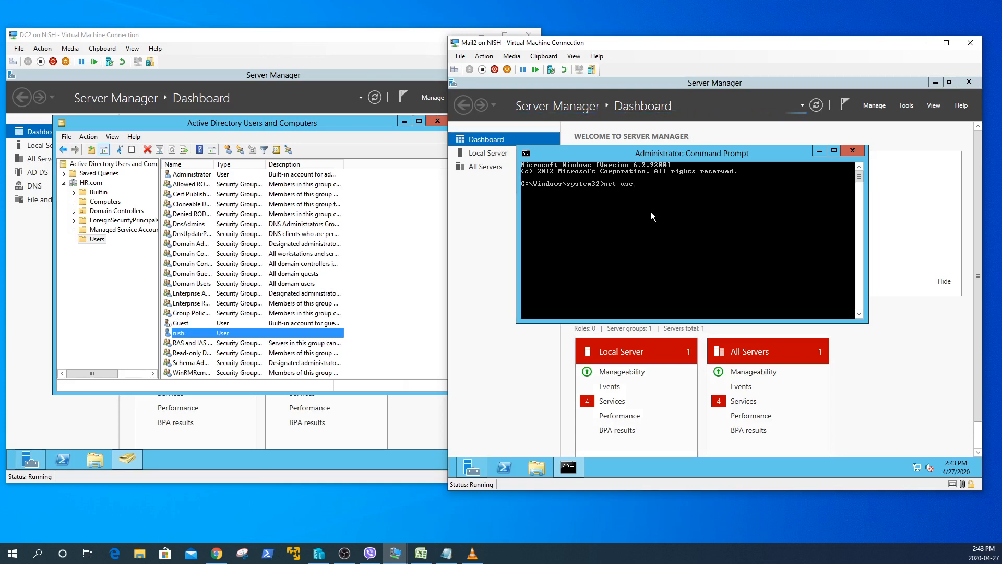
text( f:)
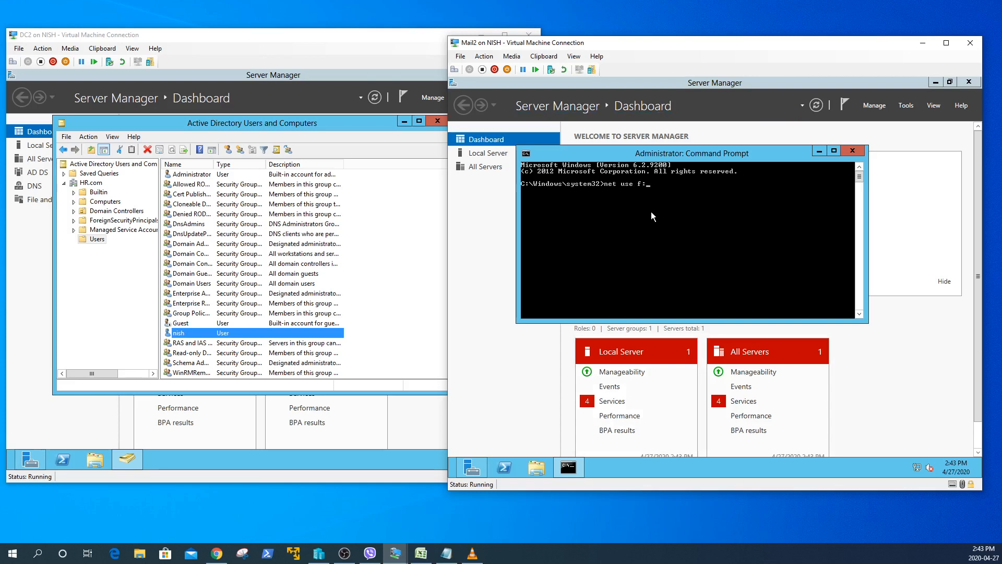
key(BackSpace)
key(BackSpace)
key(BackSpace)
key(BackSpace)
key(BackSpace)
key(BackSpace)
key(BackSpace)
key(BackSpace)
text(f:)
key(Return)
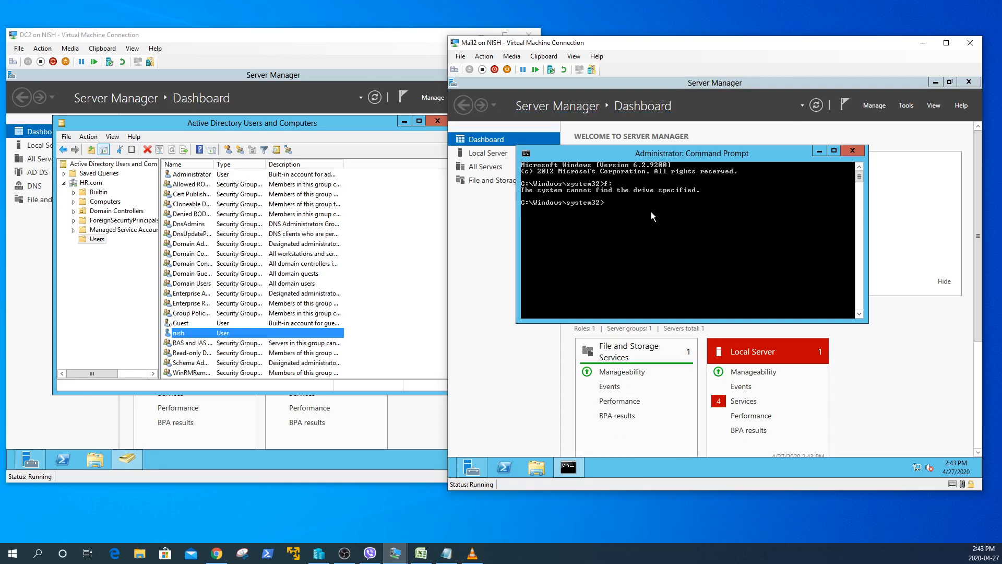
- Map \\nish\exchange as drive F: and list the drive's contents
text(net use f: \\nish\exchange)
key(Return)
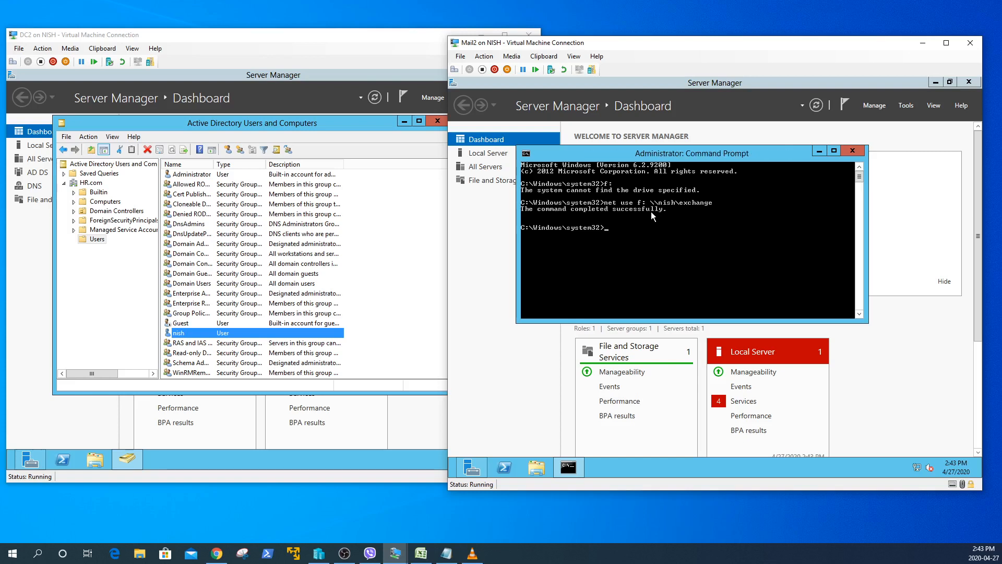
text(f:dir)
key(Return)
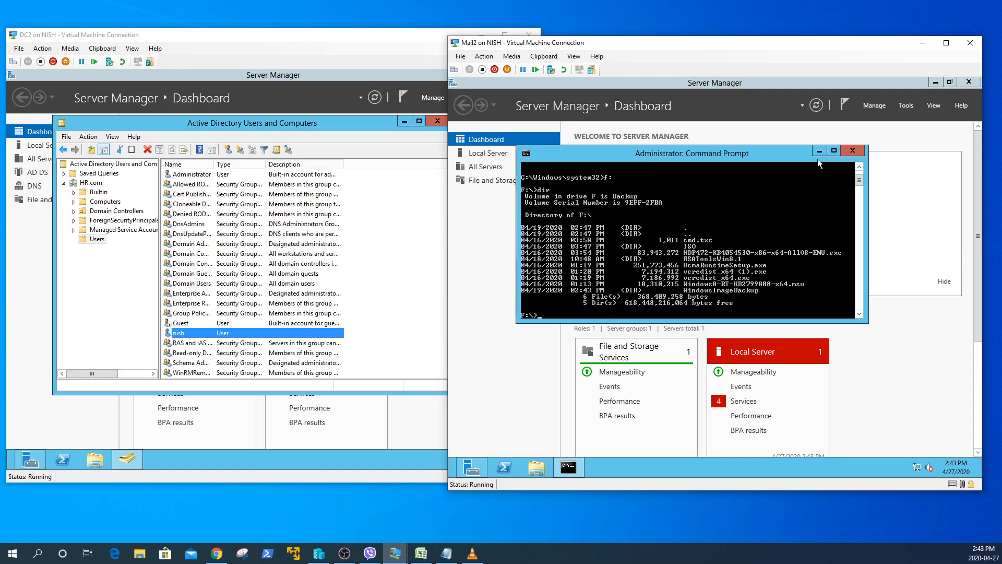
- Minimize Server Manager, open the cmd notes, and copy the Setup.exe /PrepareSchema command line
click(936, 85)
click(936, 83)
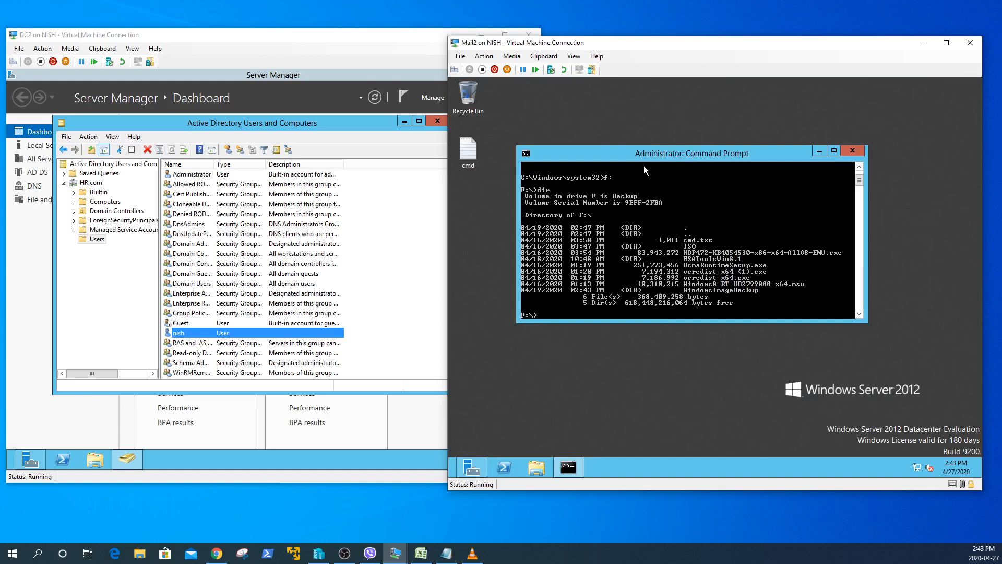
double_click(464, 155)
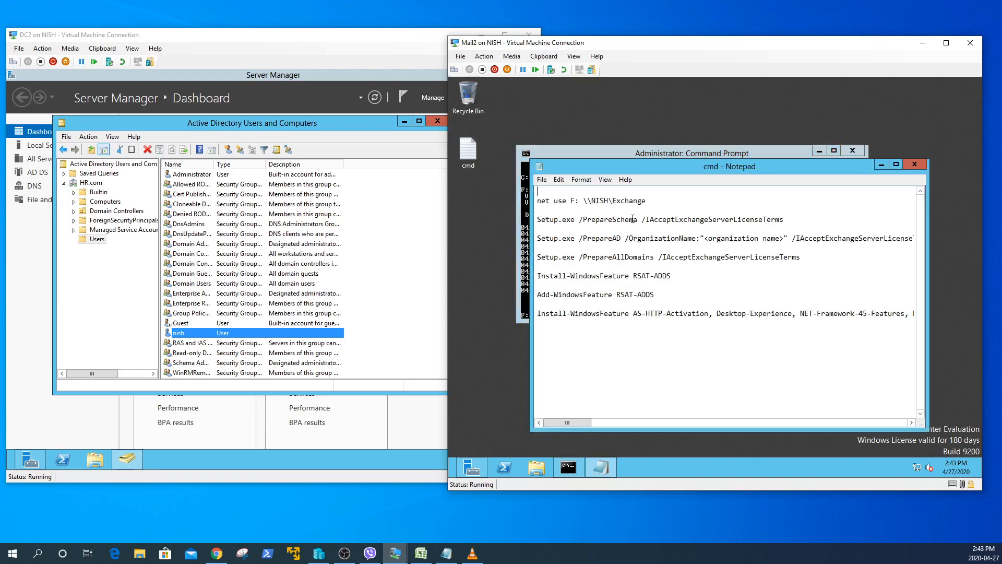
drag(538, 219, 784, 220)
right_click(762, 219)
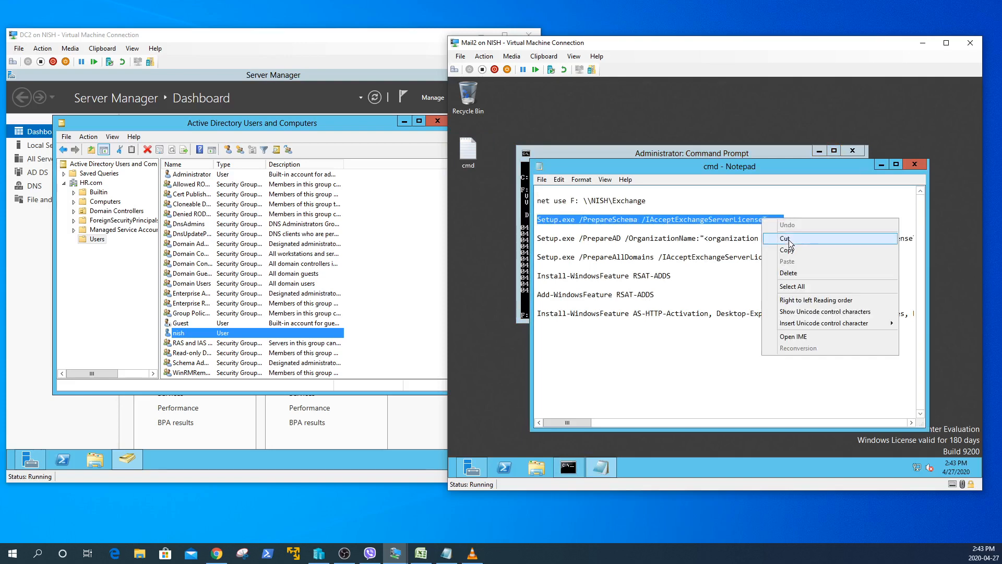
click(789, 246)
- Paste and run the PrepareSchema command at F:, then list drive F again
click(522, 308)
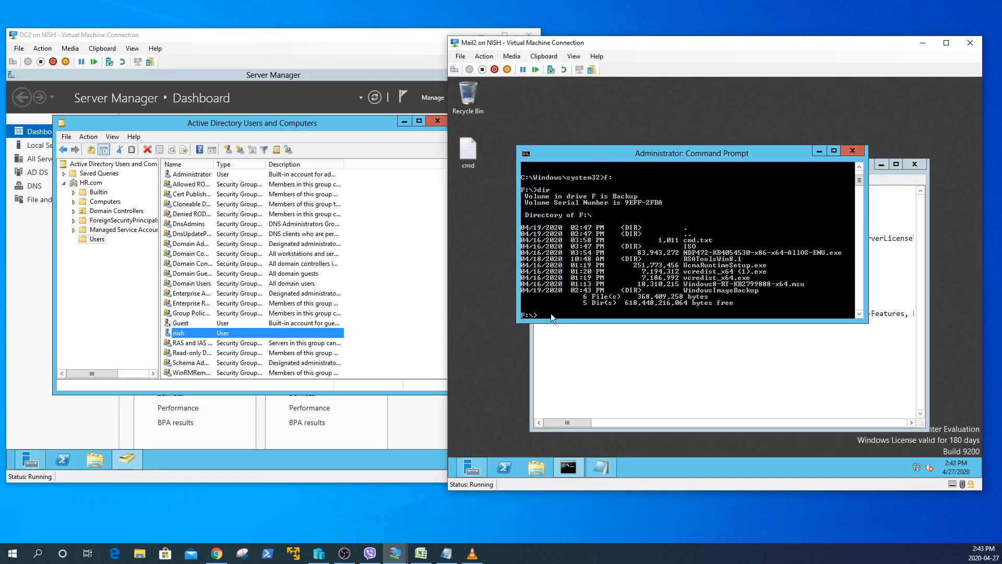
right_click(550, 313)
click(572, 342)
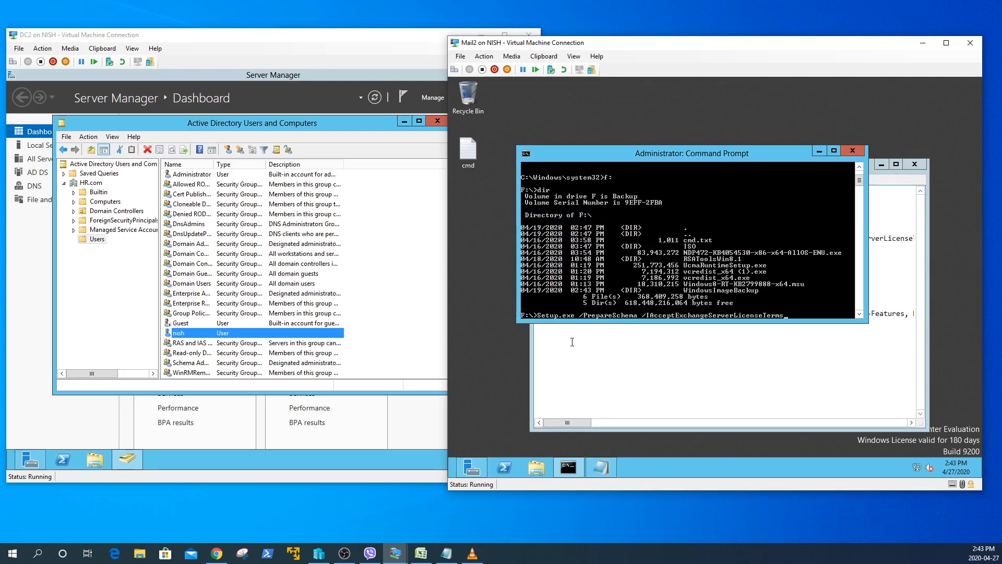
key(Return)
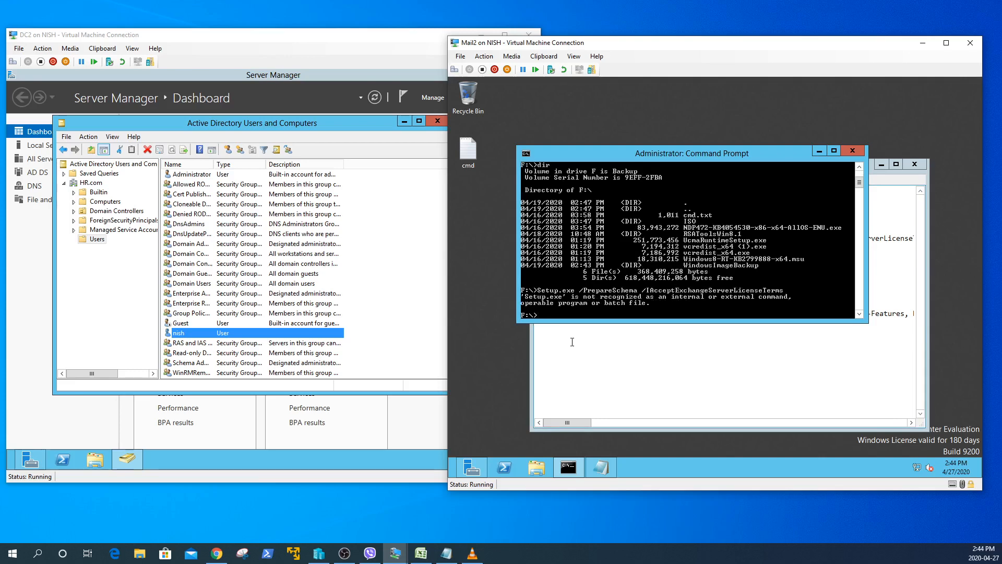
text(dir)
key(Return)
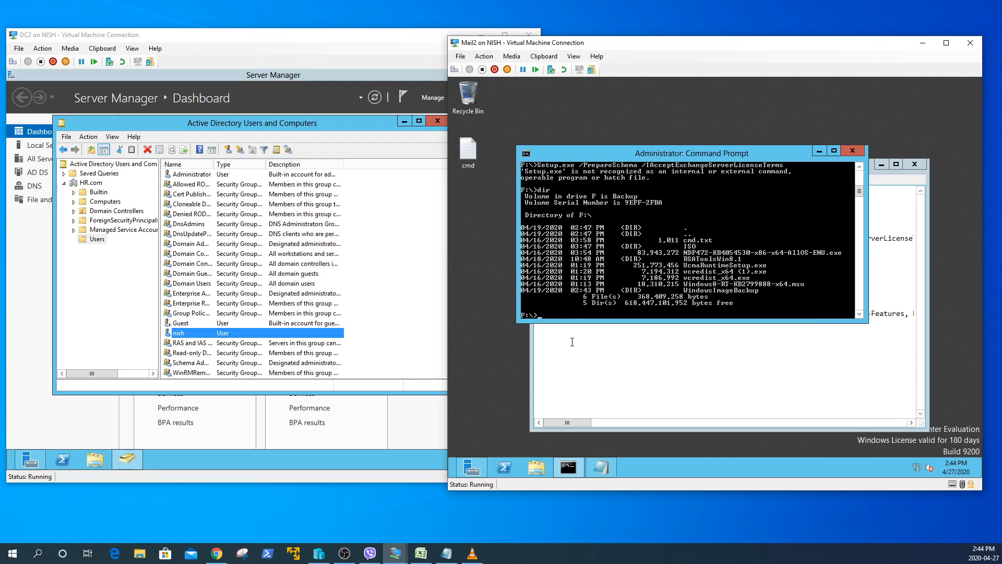
- Move into F:\ISO and run Setup.exe /PrepareSchema /IAcceptExchangeServerLicenseTerms from there
text(cd ISO)
key(Return)
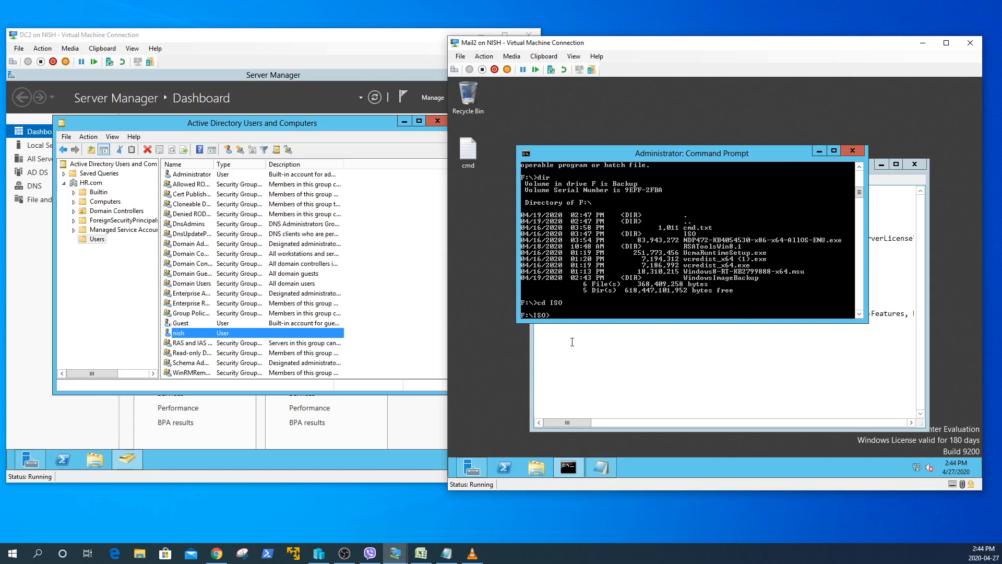
right_click(553, 315)
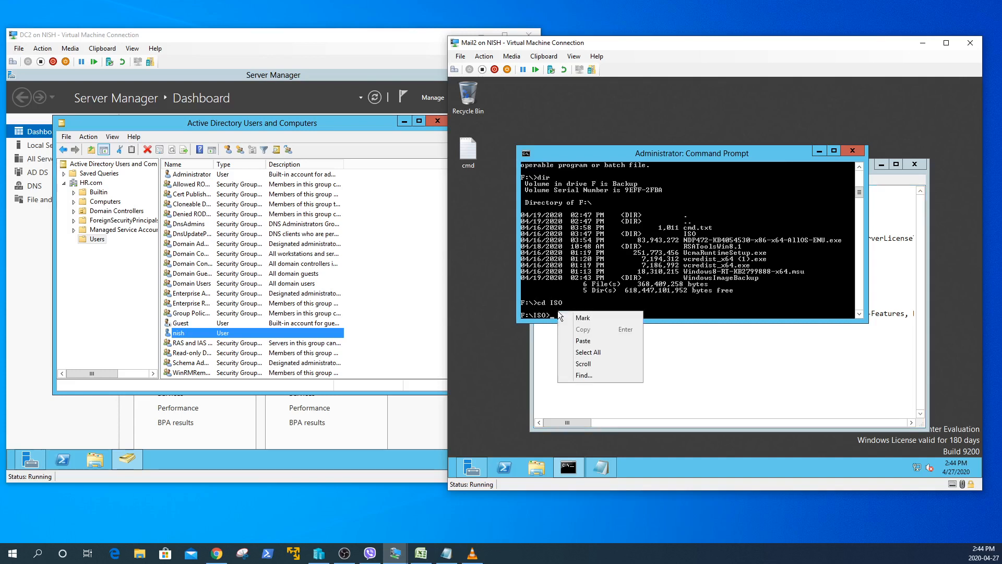
click(579, 340)
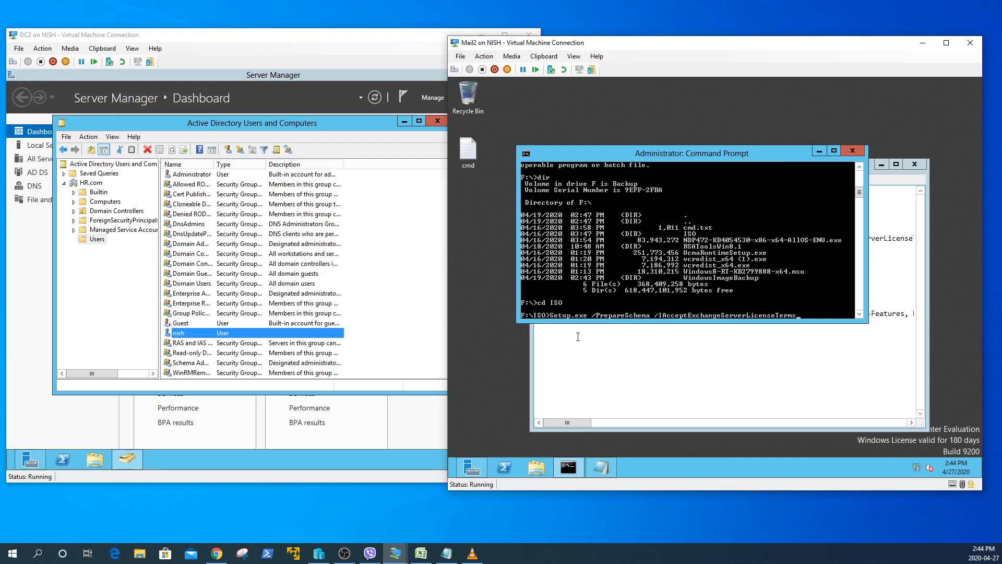
key(Return)
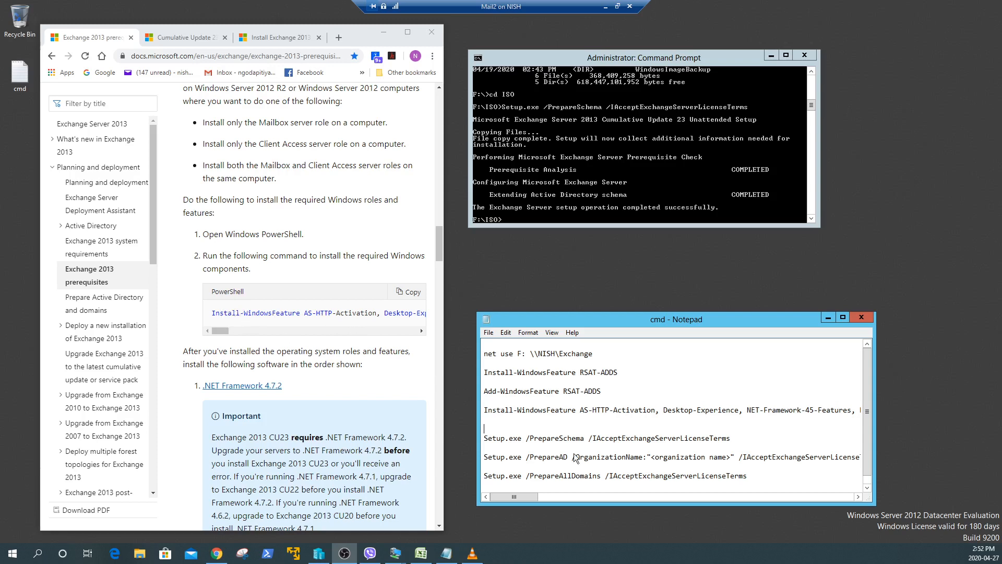
- Read the PowerShell prerequisites command on the Docs page, then go back to the Mail2 VM window
drag(222, 336, 172, 325)
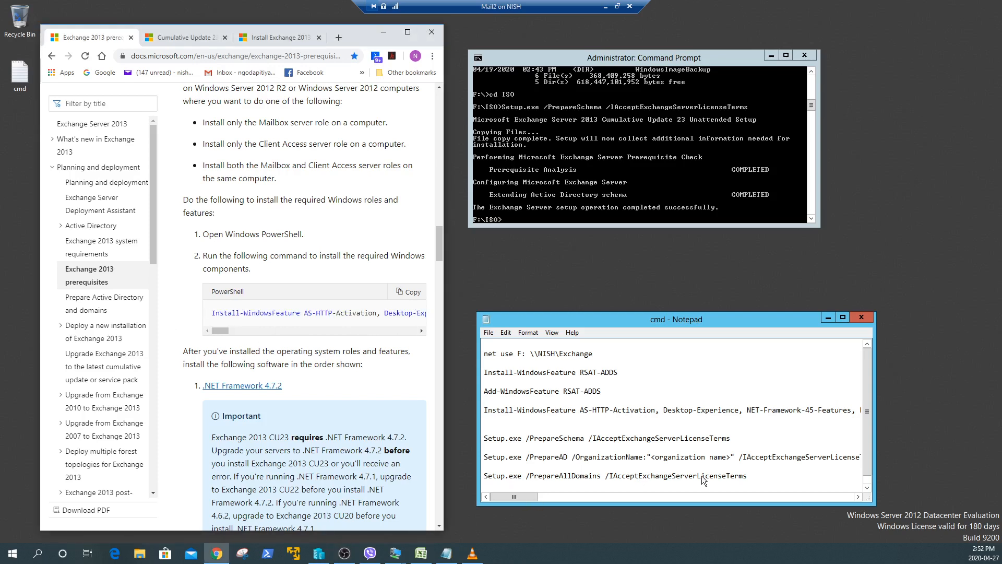
drag(868, 446, 867, 457)
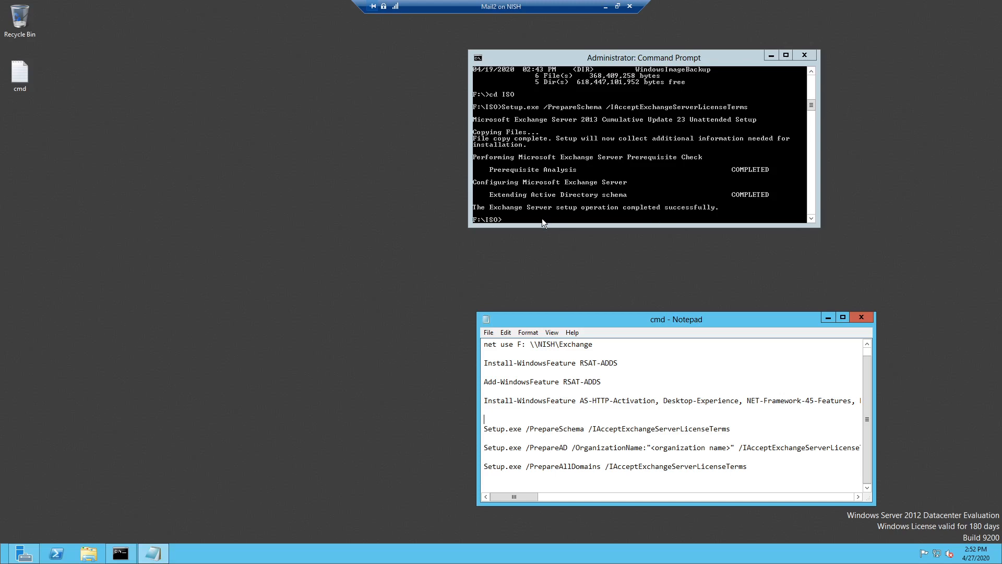
- Review the command notes and the PrepareSchema output in the command prompt
click(678, 365)
scroll(680, 375, up, 1)
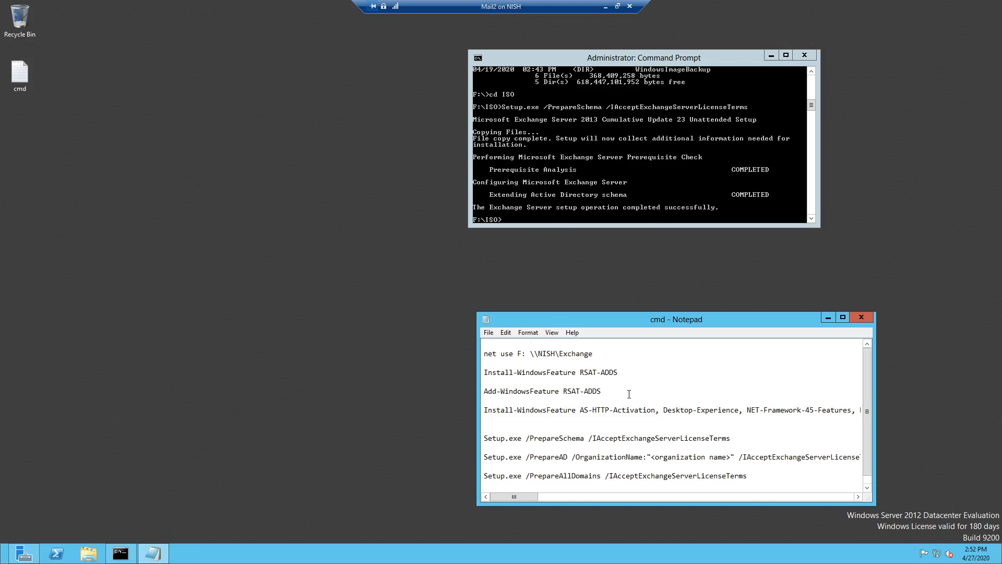
scroll(629, 394, down, 1)
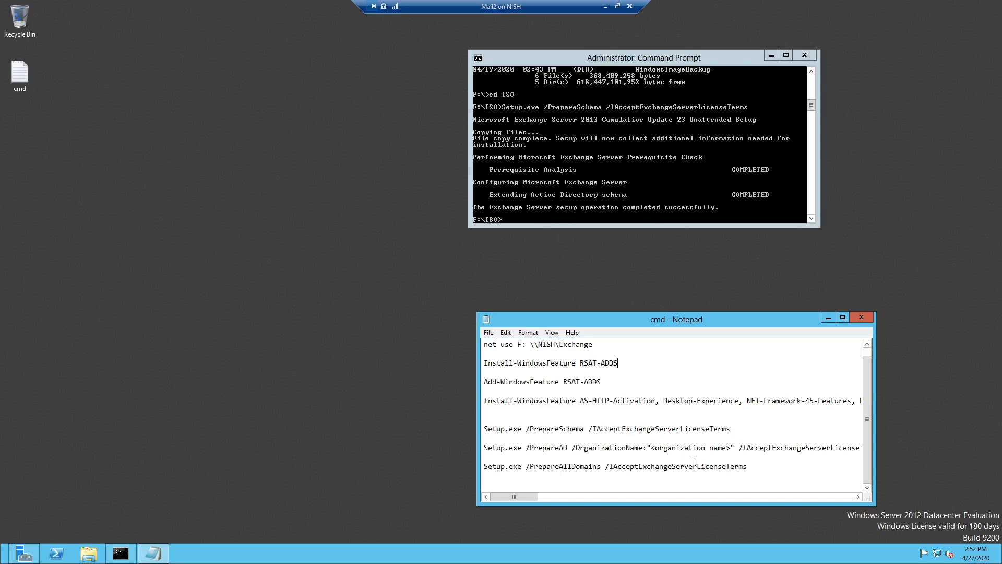
click(533, 216)
scroll(659, 415, down, 1)
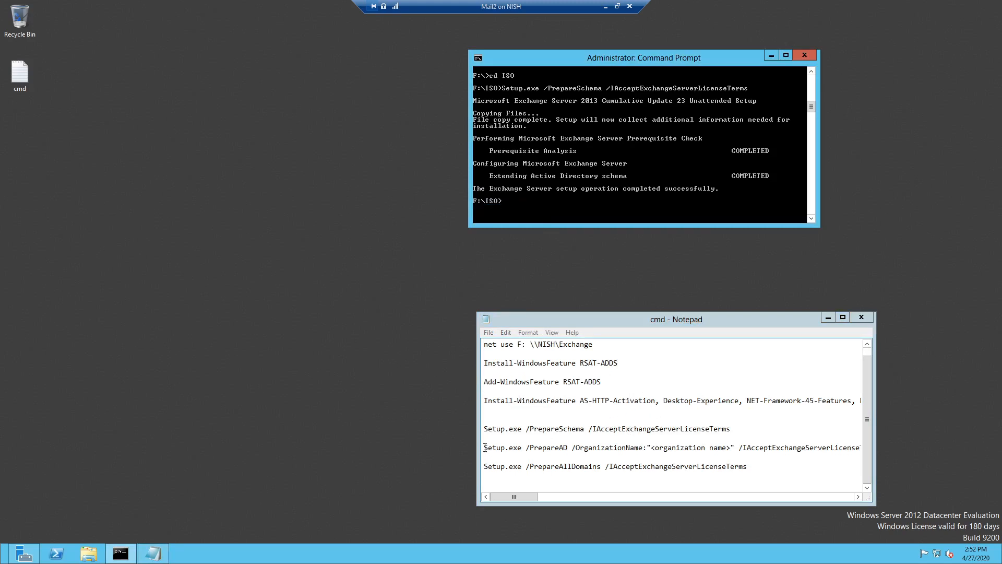
- Replace the <organization name> placeholder in the PrepareAD line with HR
click(652, 448)
drag(651, 447, 732, 448)
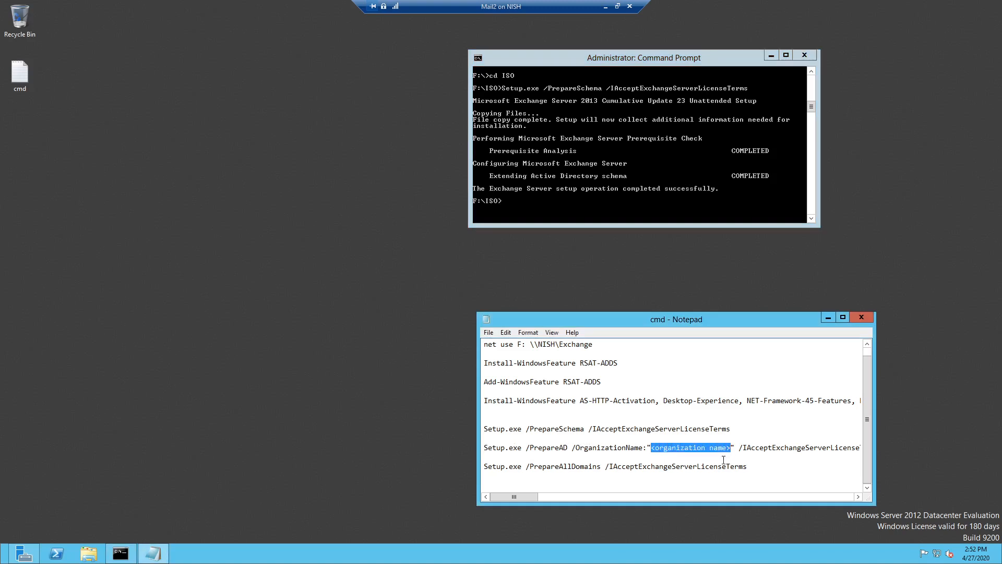
key(BackSpace)
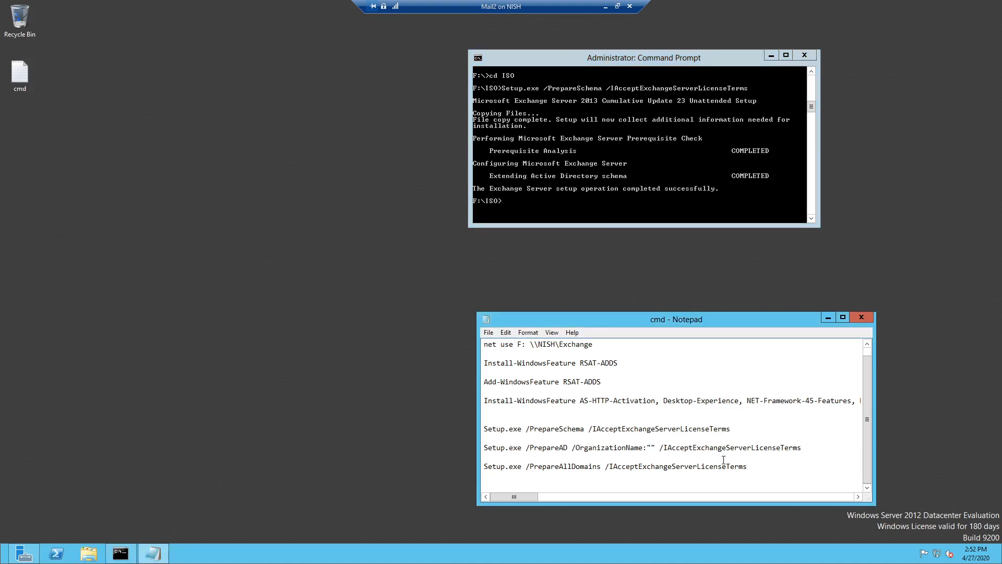
text(HR)
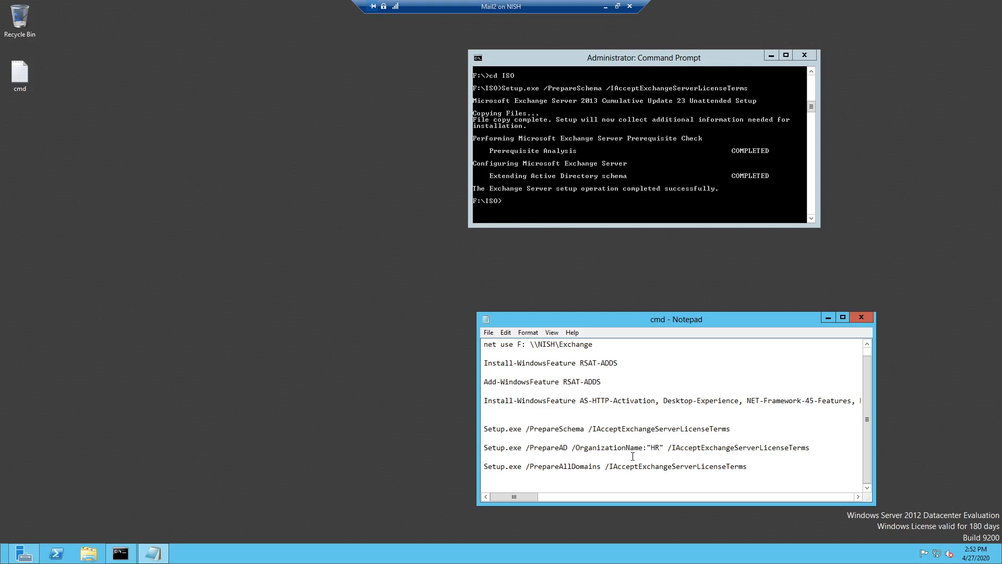
- Copy the PrepareAD command for organization HR from the notes and run it at F:\ISO>
drag(484, 448, 779, 457)
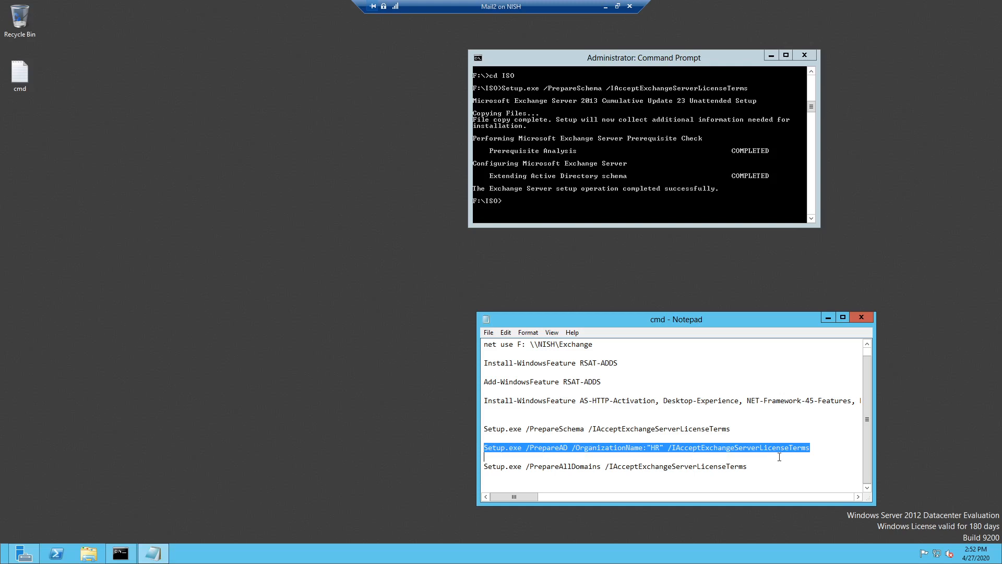
right_click(808, 447)
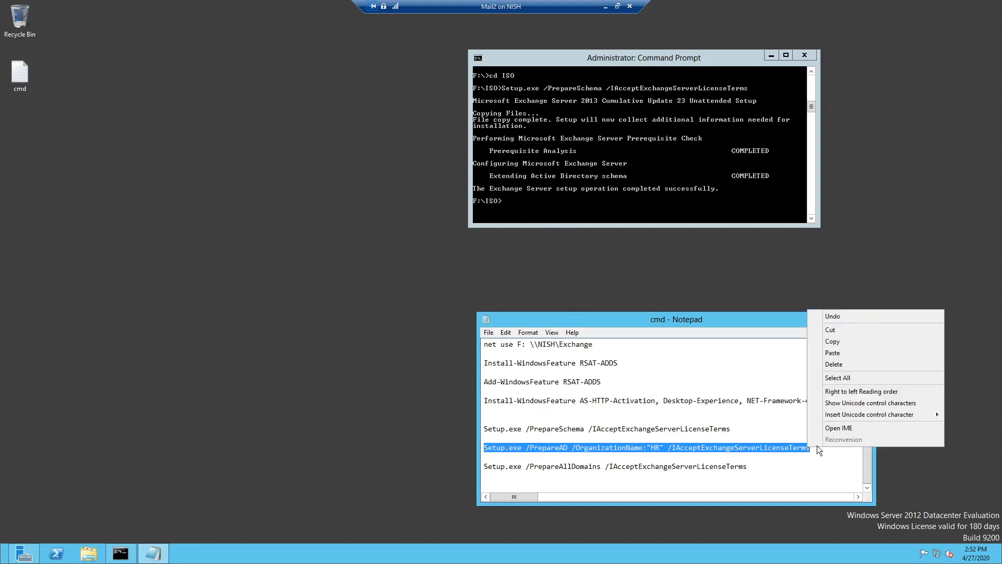
click(840, 343)
right_click(520, 202)
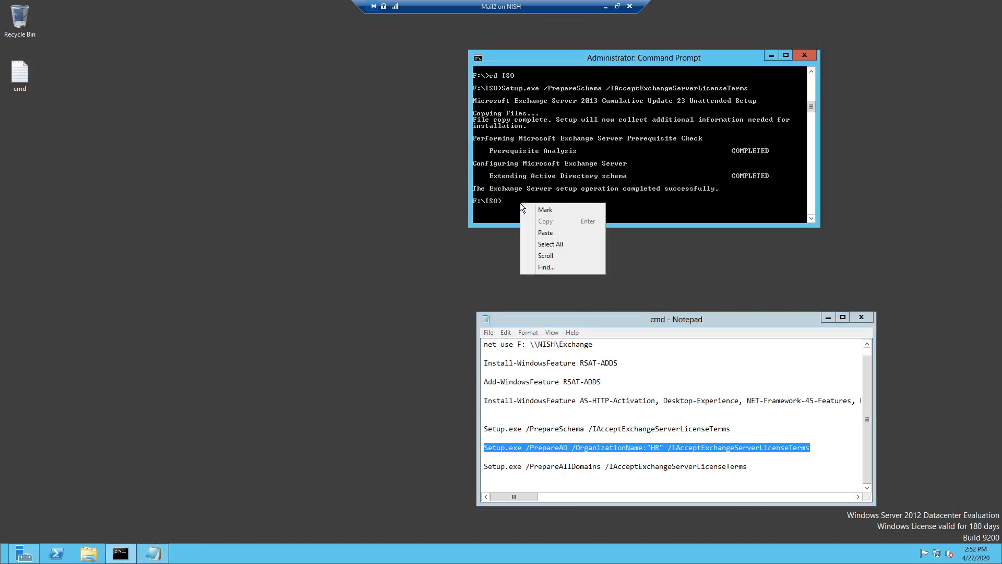
click(545, 231)
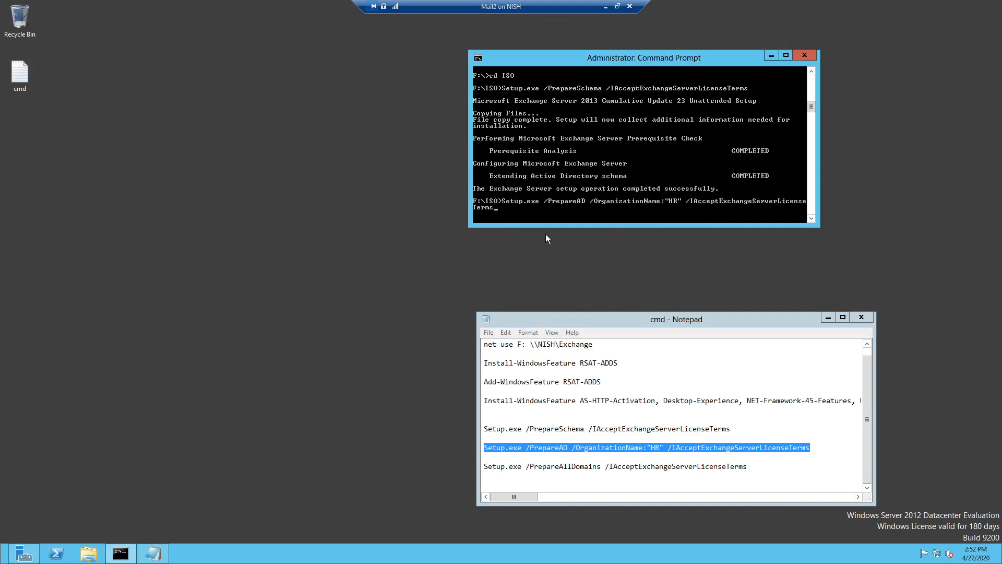
key(Return)
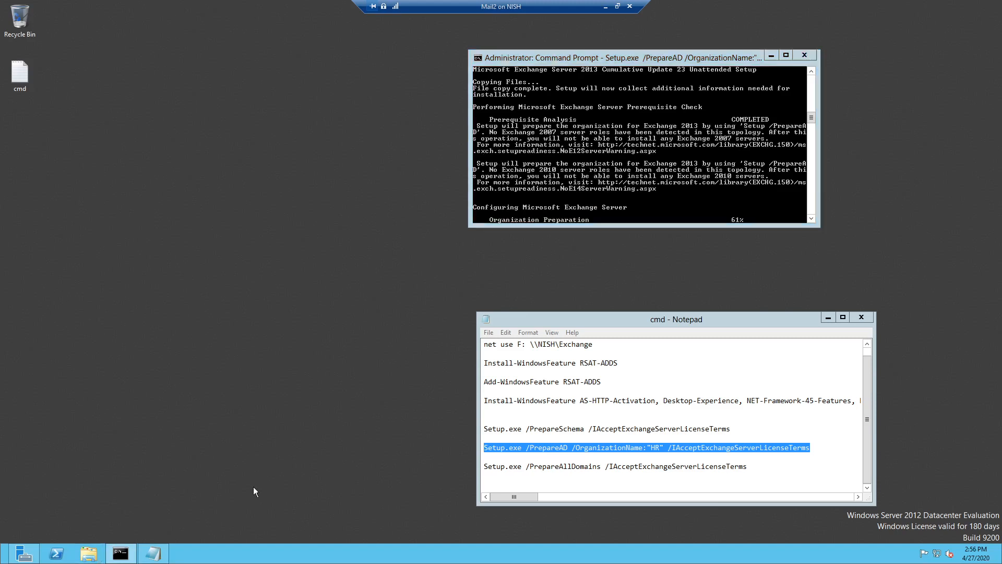
click(90, 554)
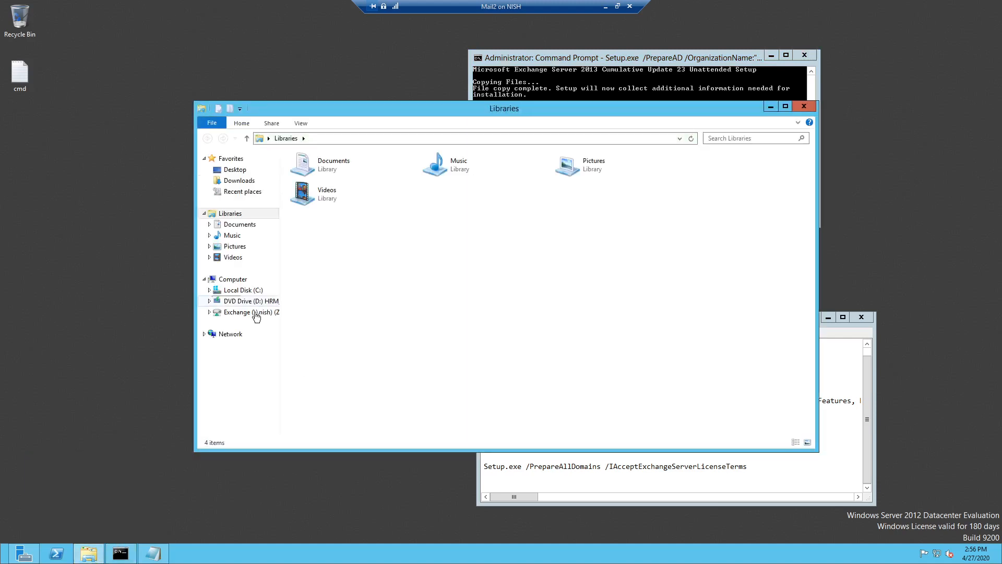
- Browse the ISO folder on the Exchange (Z:) share, then close that window
click(253, 312)
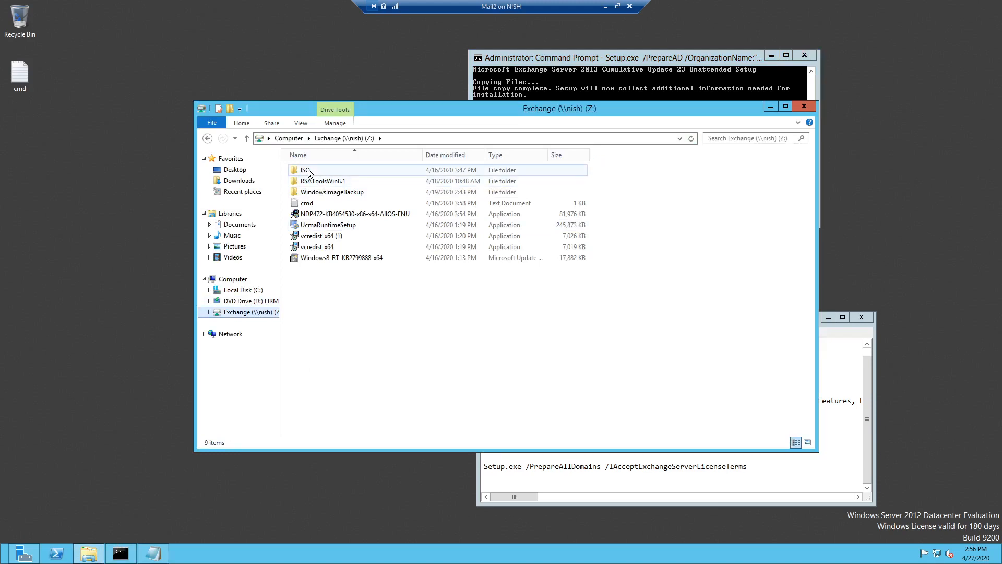
double_click(307, 170)
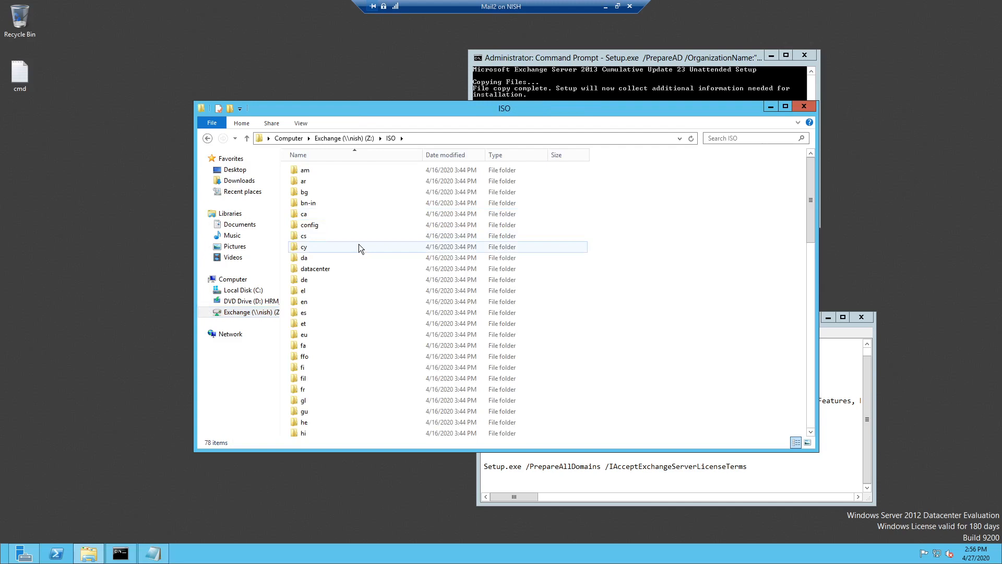
scroll(359, 247, down, 10)
scroll(319, 380, down, 8)
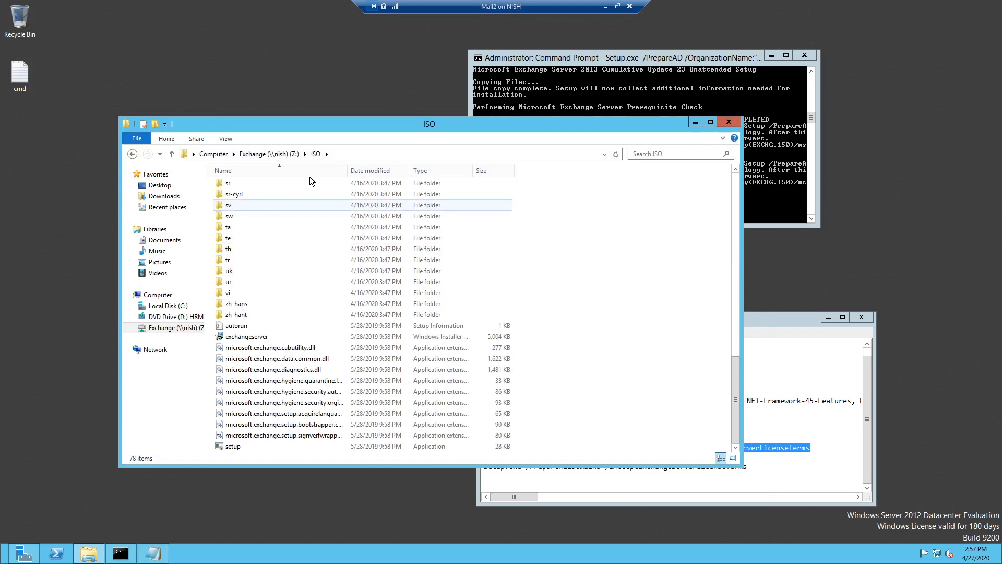
click(272, 154)
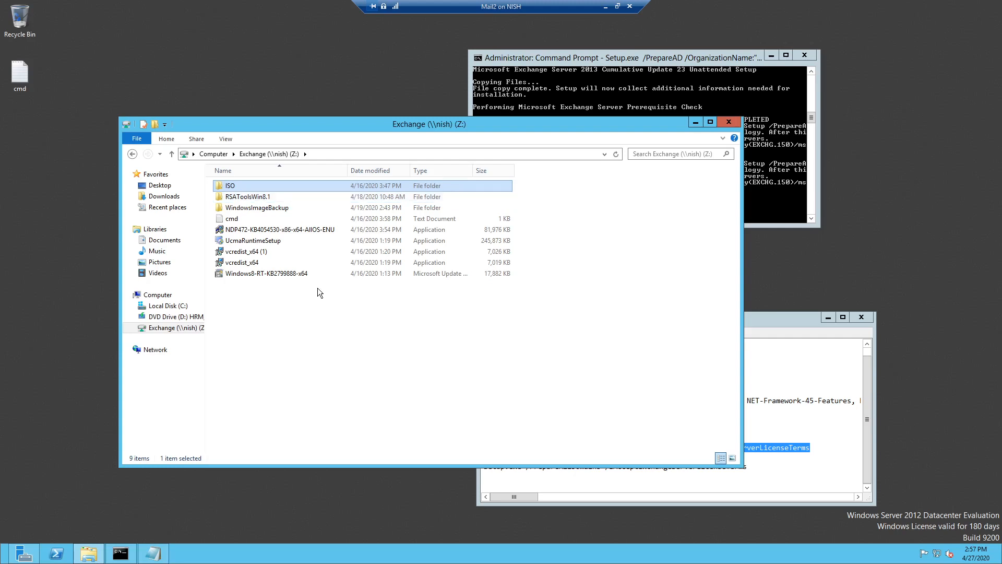
key(alt+F4)
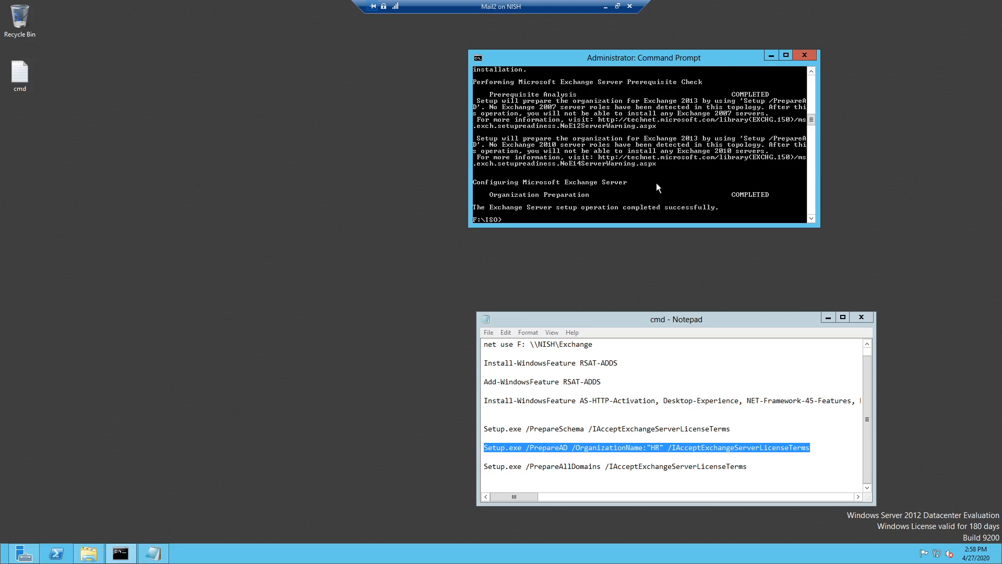
- Copy the Setup.exe /PrepareAllDomains /IAcceptExchangeServerLicenseTerms line into the command prompt and run it
click(689, 419)
drag(486, 467, 749, 469)
right_click(738, 468)
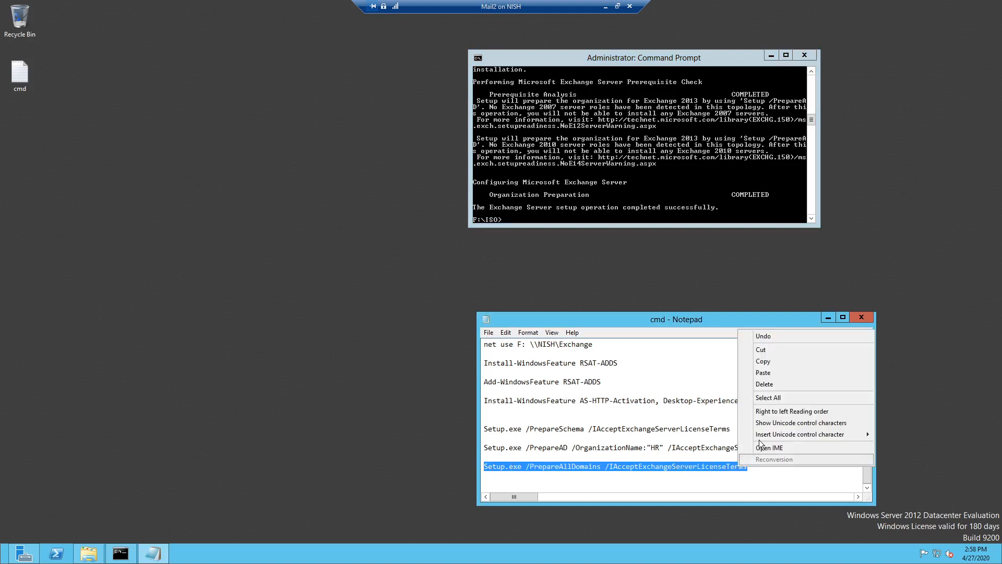
click(764, 363)
click(526, 219)
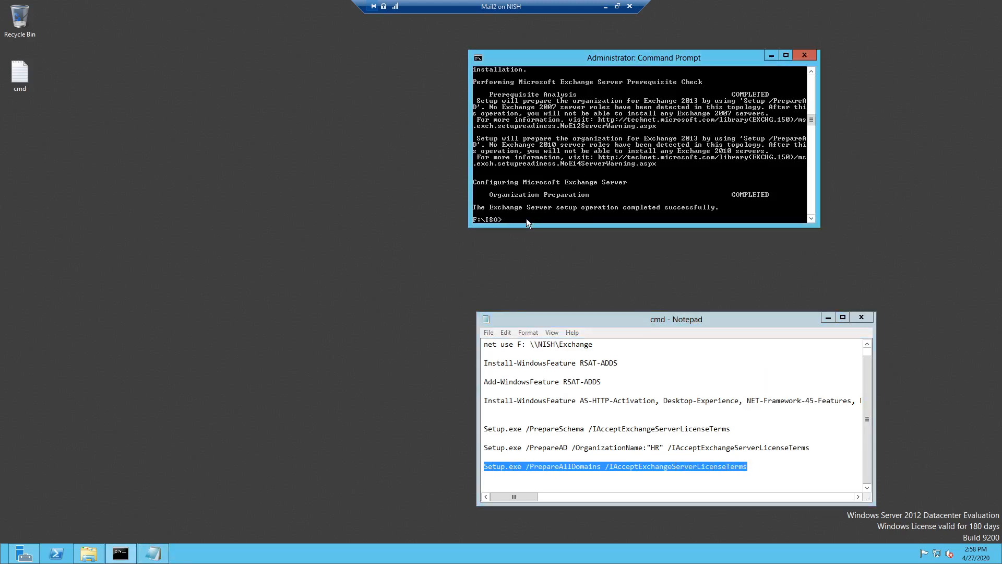
right_click(518, 218)
click(537, 248)
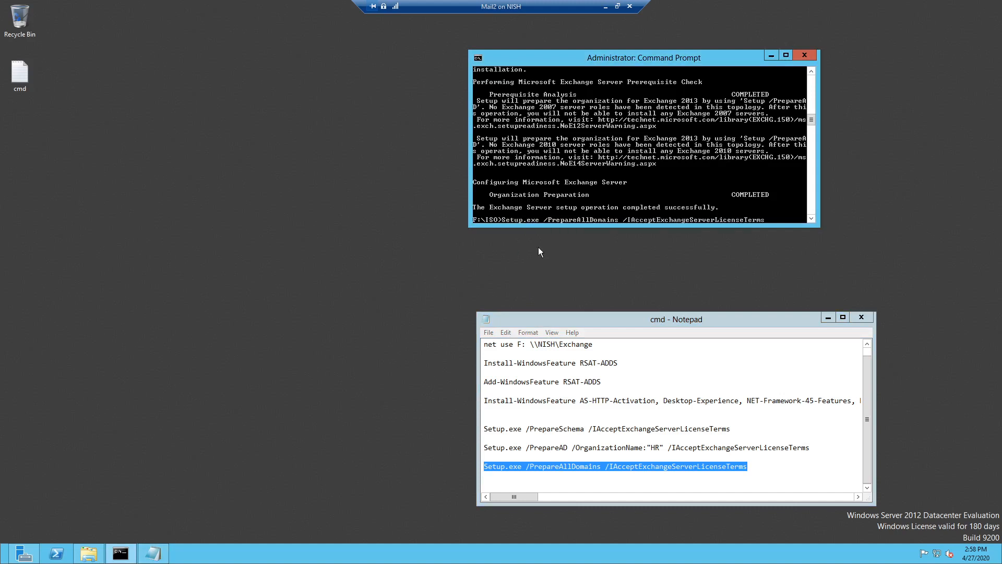
key(Return)
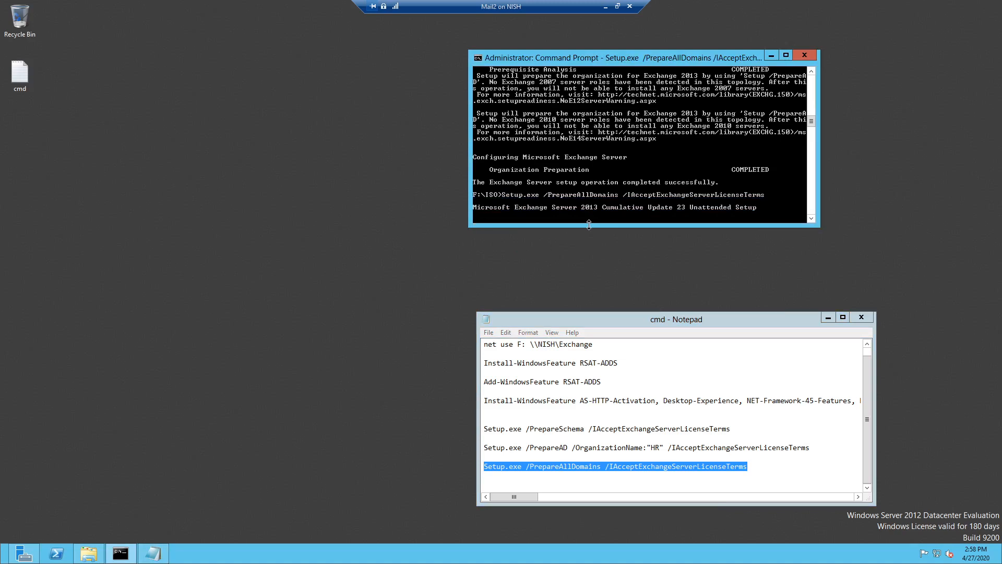
click(604, 7)
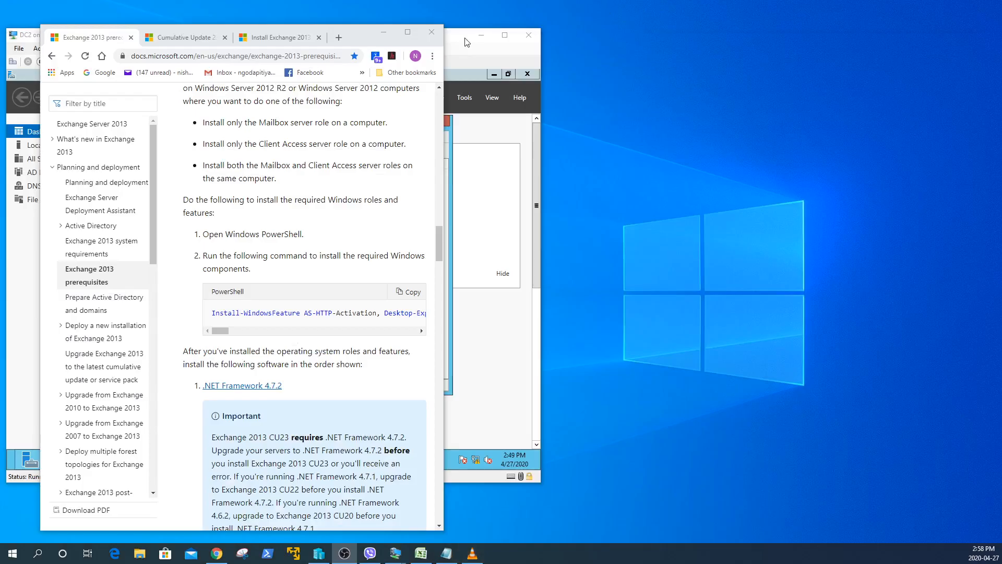
- Minimise the docs browser and reopen the Mail2 session from Hyper-V Manager's taskbar previews
click(385, 32)
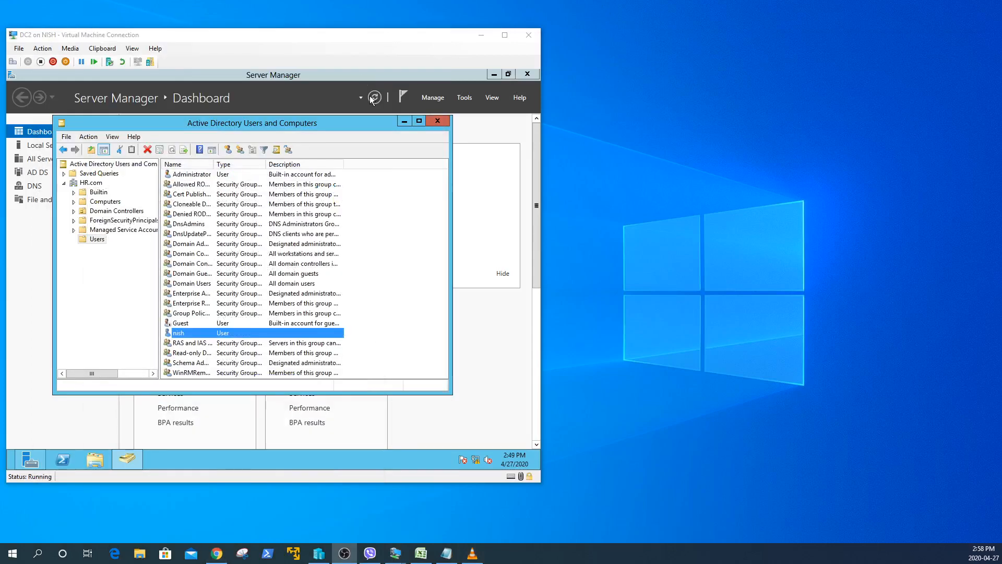
click(319, 553)
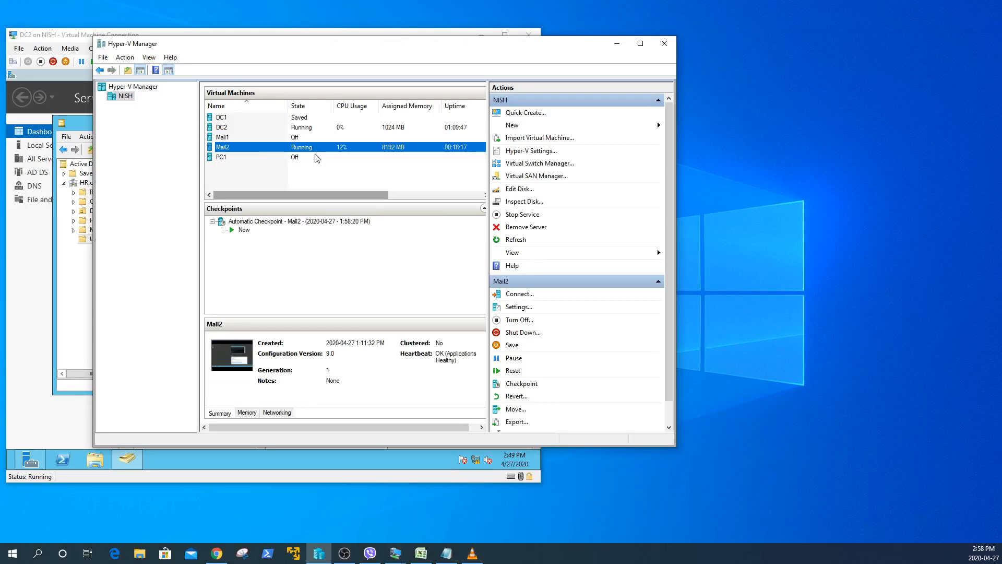
click(616, 48)
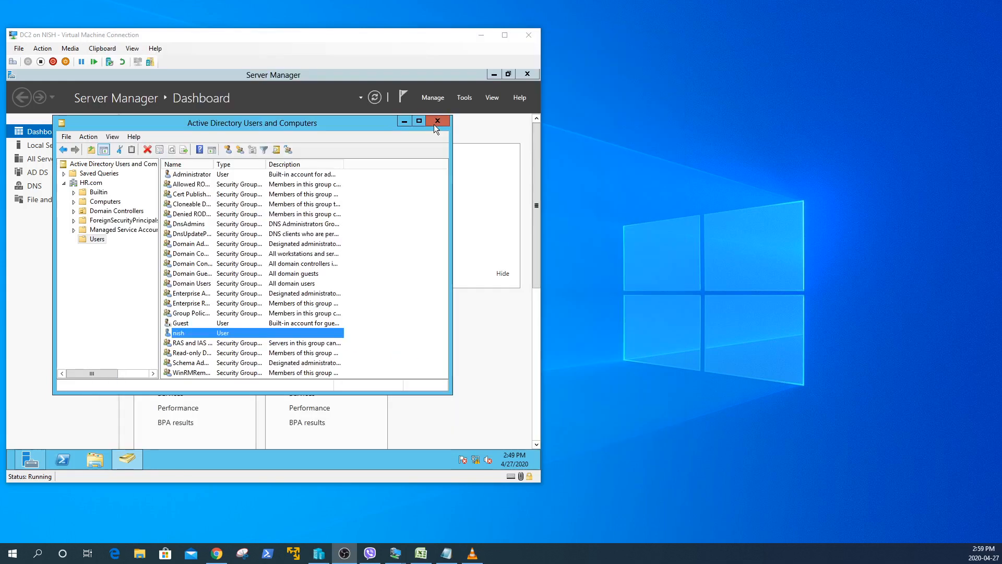
click(320, 554)
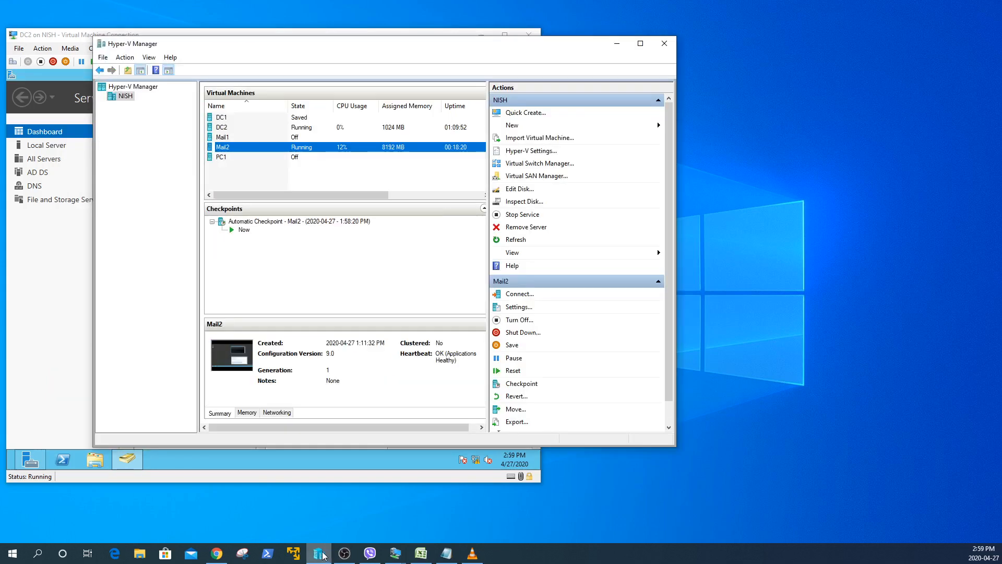
click(395, 553)
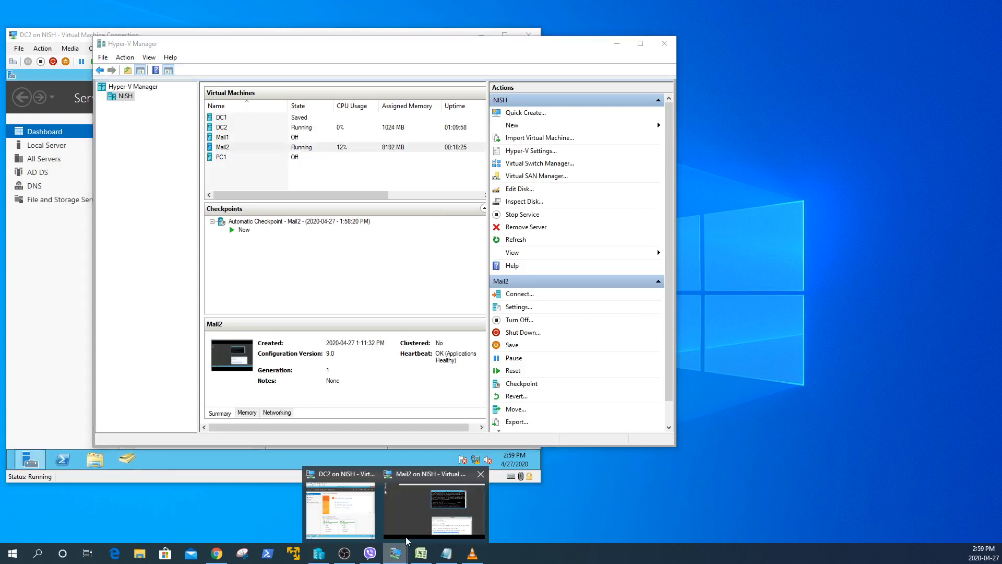
click(406, 537)
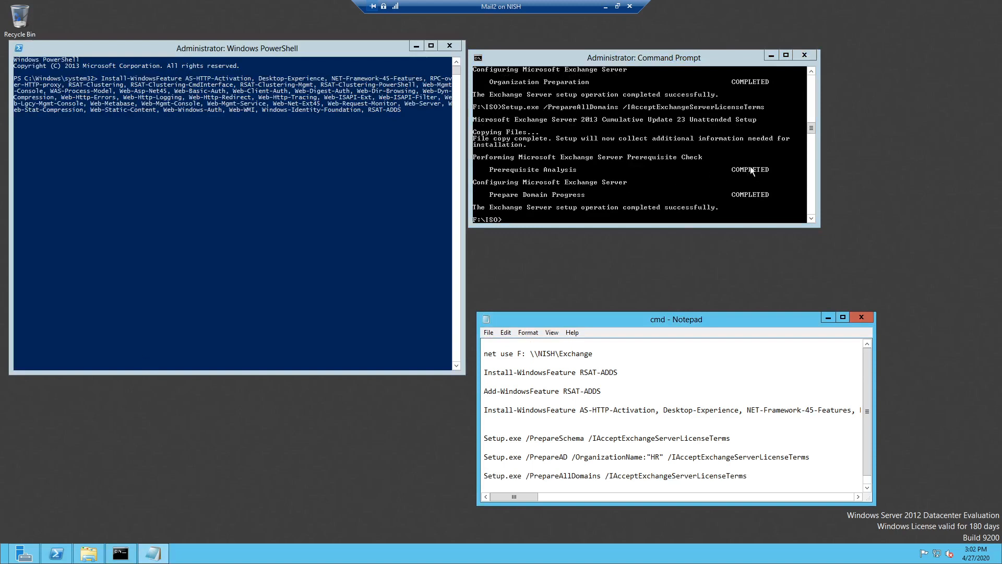
- Scroll back through the PrepareAllDomains output and the notes, then switch to the prerequisites documentation
click(812, 127)
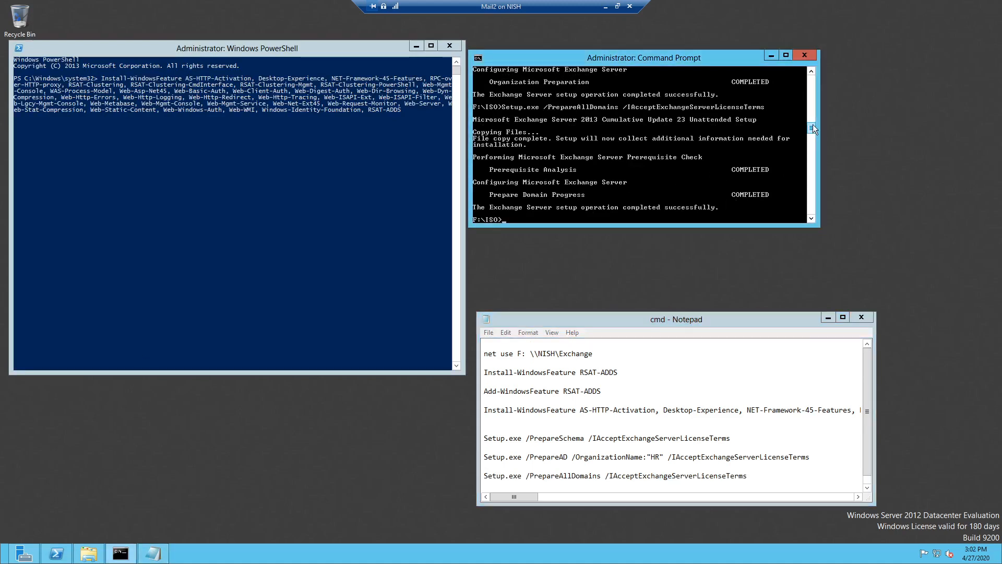
scroll(812, 115, up, 10)
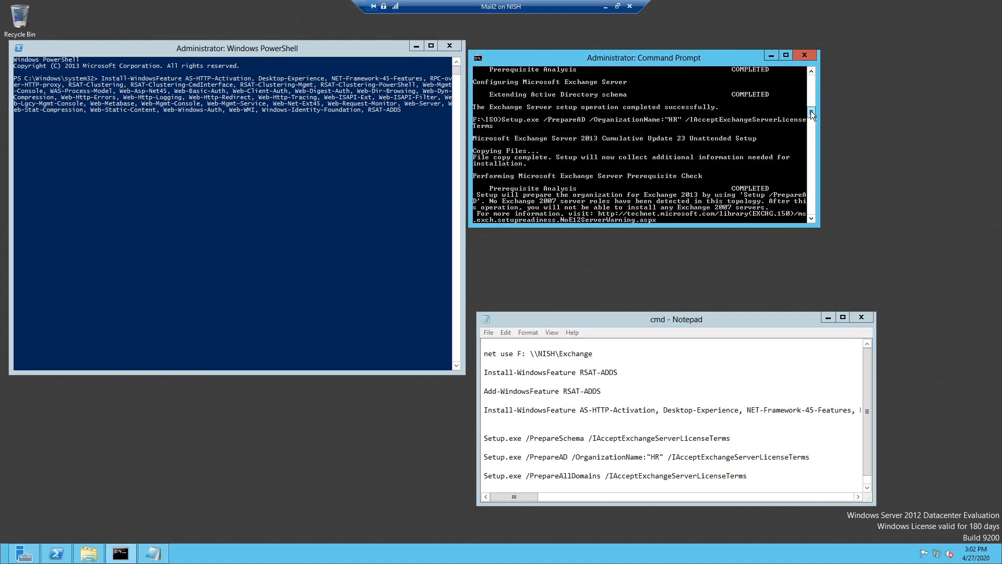
drag(810, 110, 812, 129)
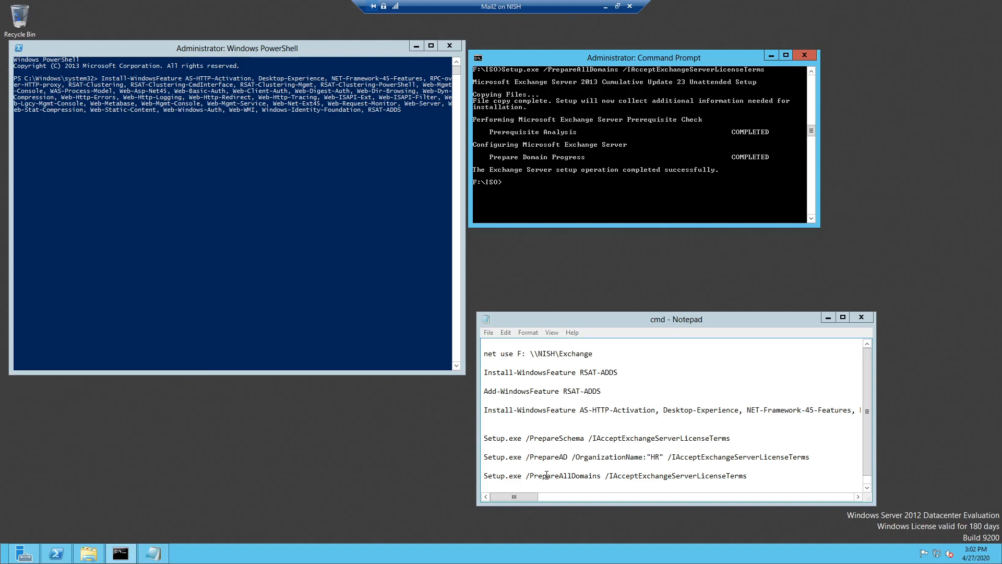
drag(514, 496, 825, 493)
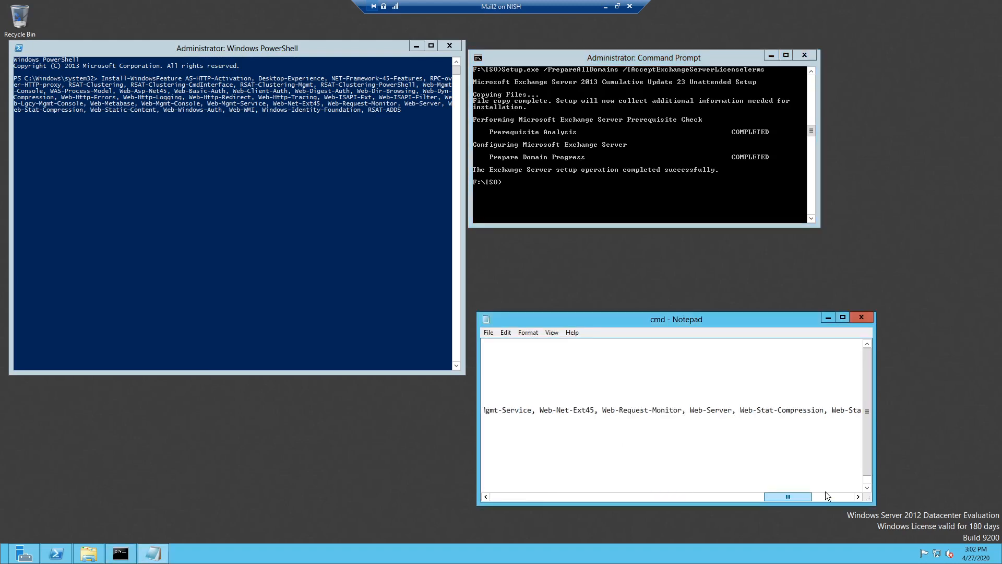
key(Home)
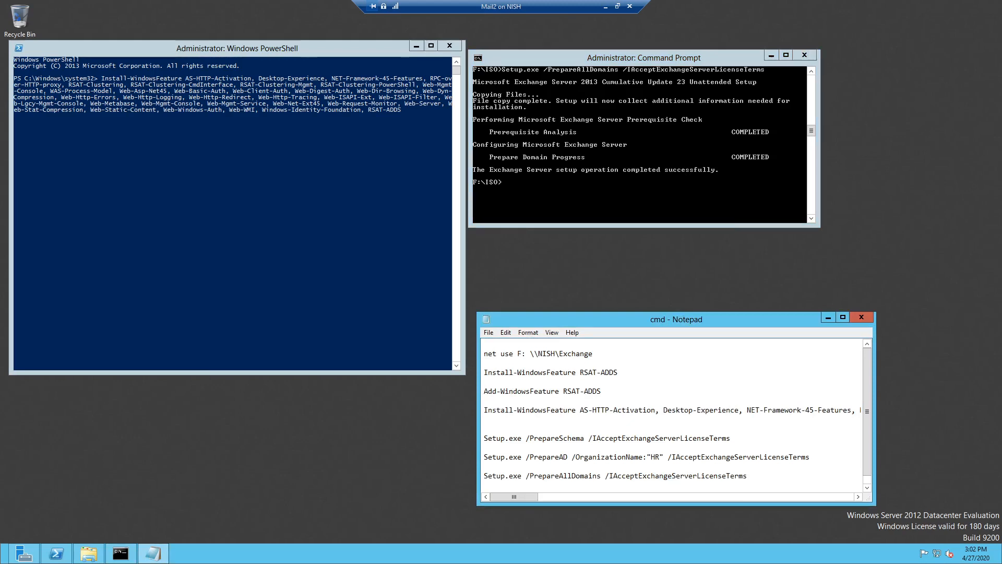
key(alt+Tab)
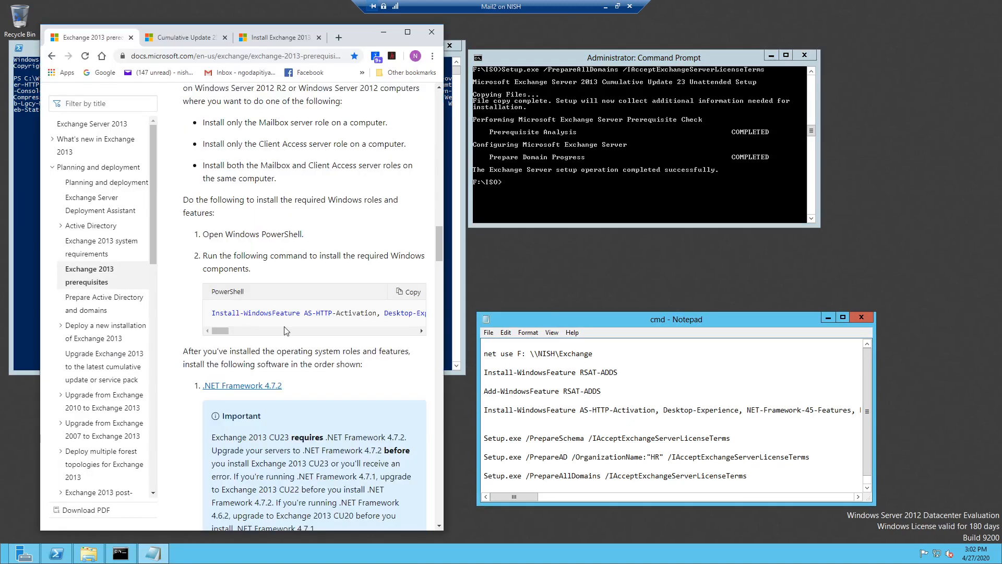
- Scroll the prerequisites page to the software list from .NET Framework 4.7.2 to Visual C++ 2013
scroll(286, 330, up, 3)
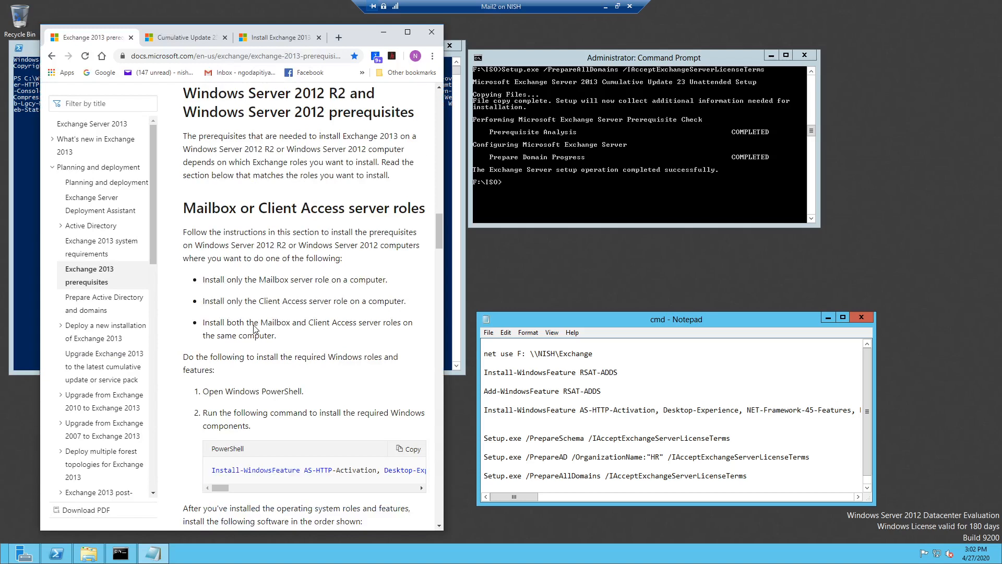
scroll(254, 328, up, 7)
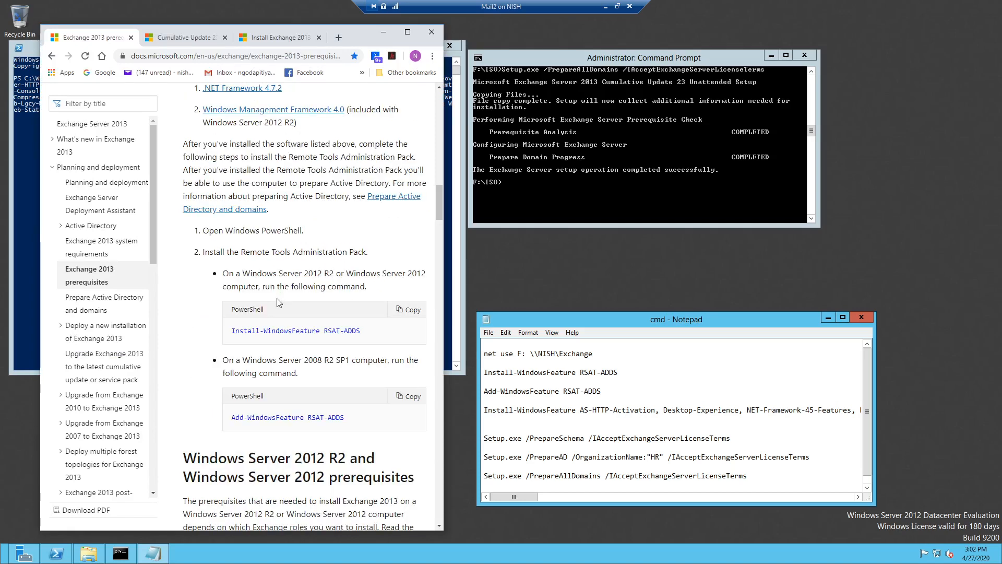
scroll(278, 303, down, 2)
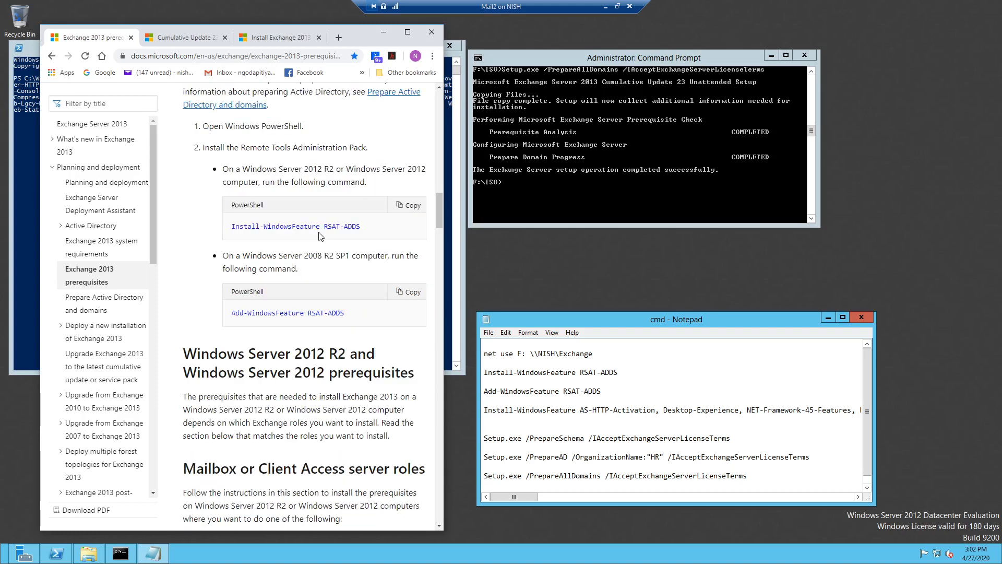
scroll(320, 236, down, 9)
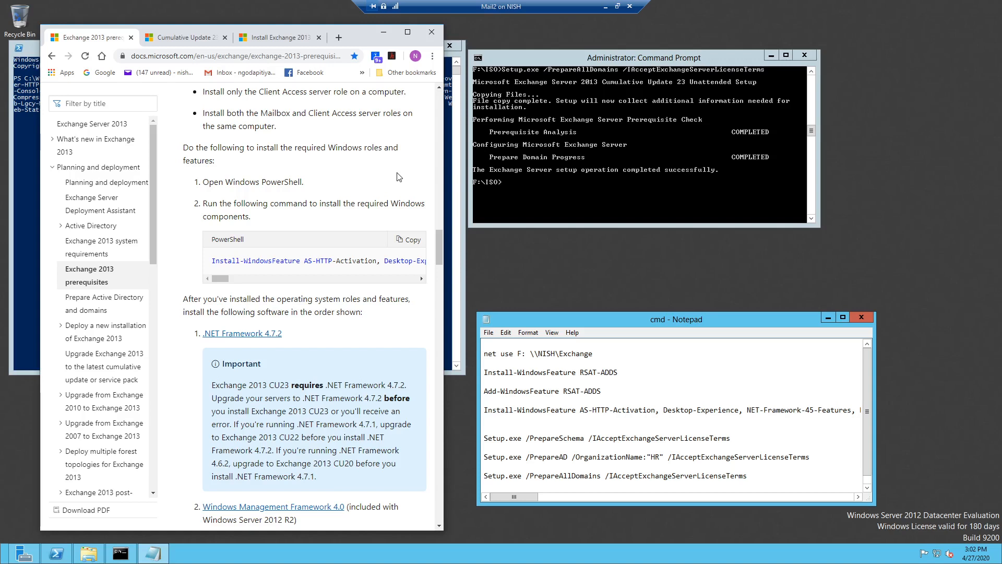
- Check the AS-HTTP-Activation feature install in PowerShell until it succeeds and asks for a restart
key(alt+Tab)
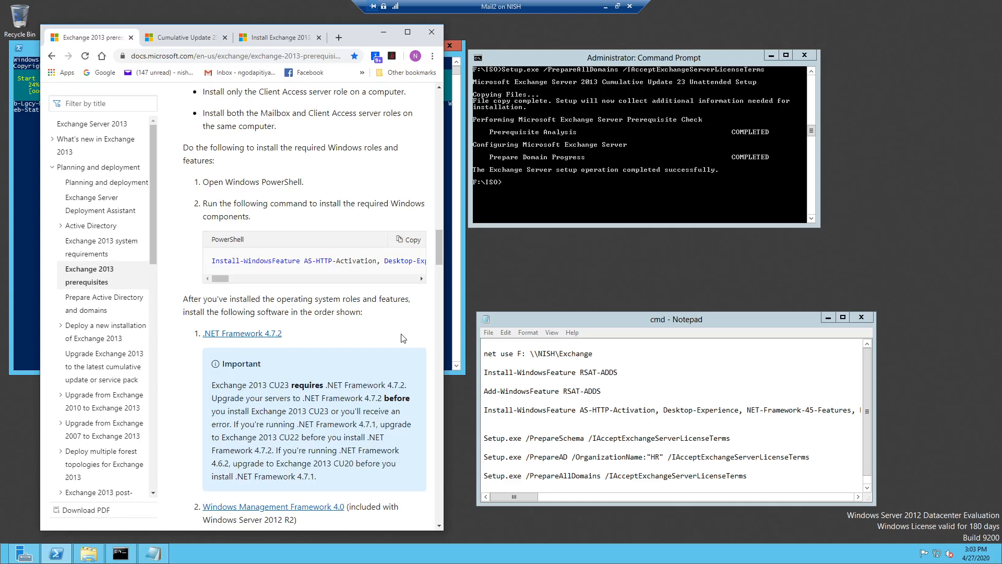
scroll(240, 235, down, 6)
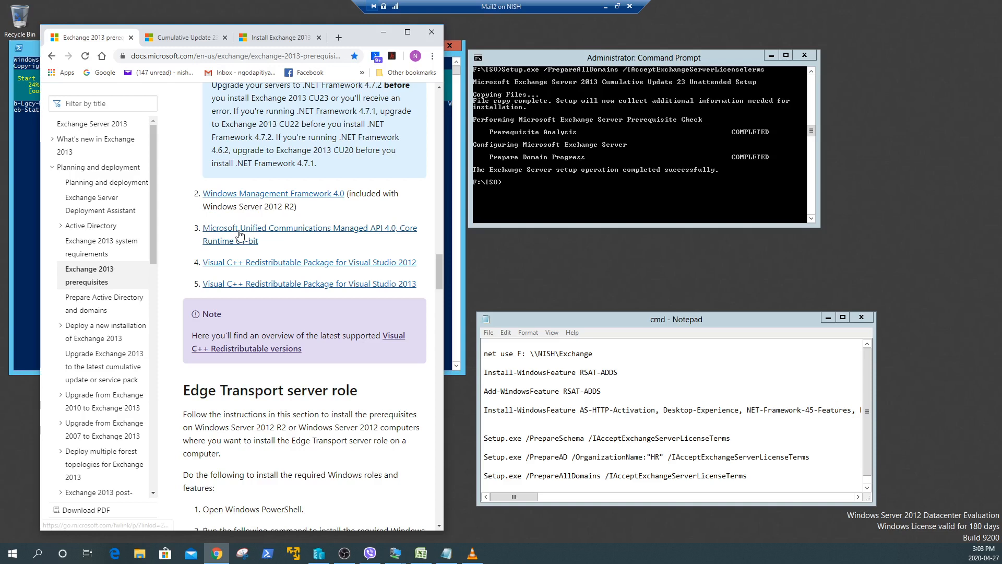
scroll(395, 315, down, 4)
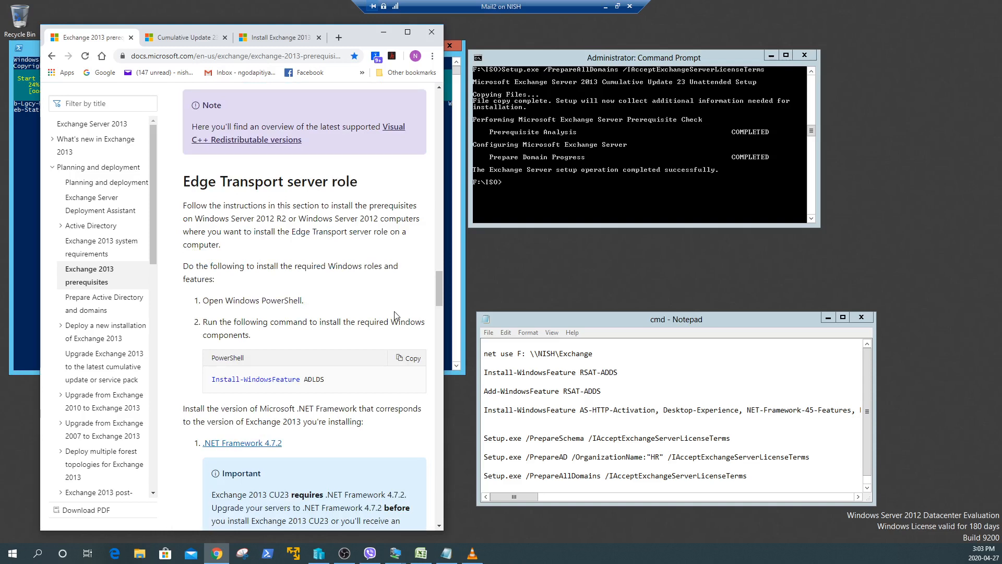
scroll(257, 196, up, 8)
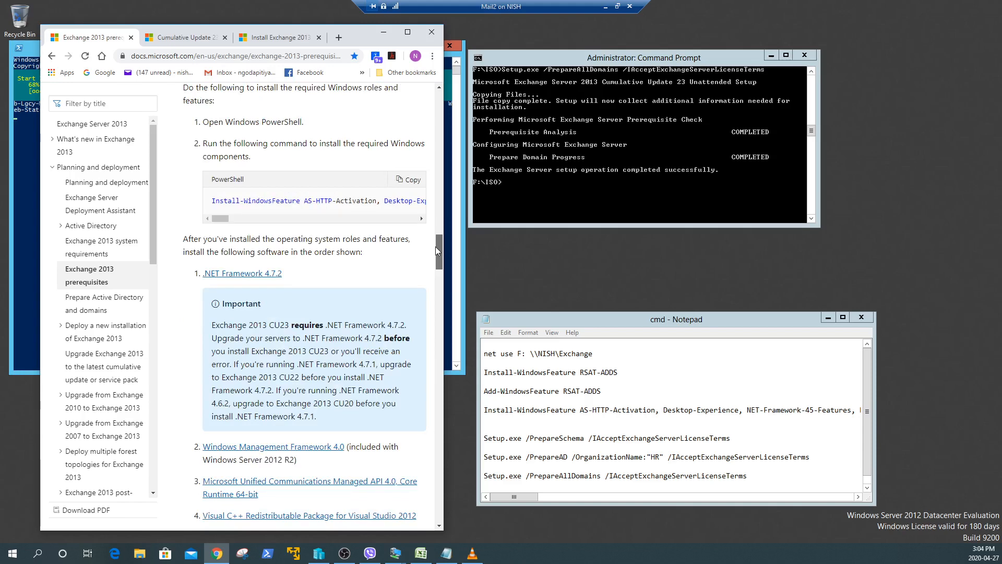
mouse_move(435, 247)
mouse_down()
mouse_move(437, 255)
mouse_move(442, 233)
mouse_up()
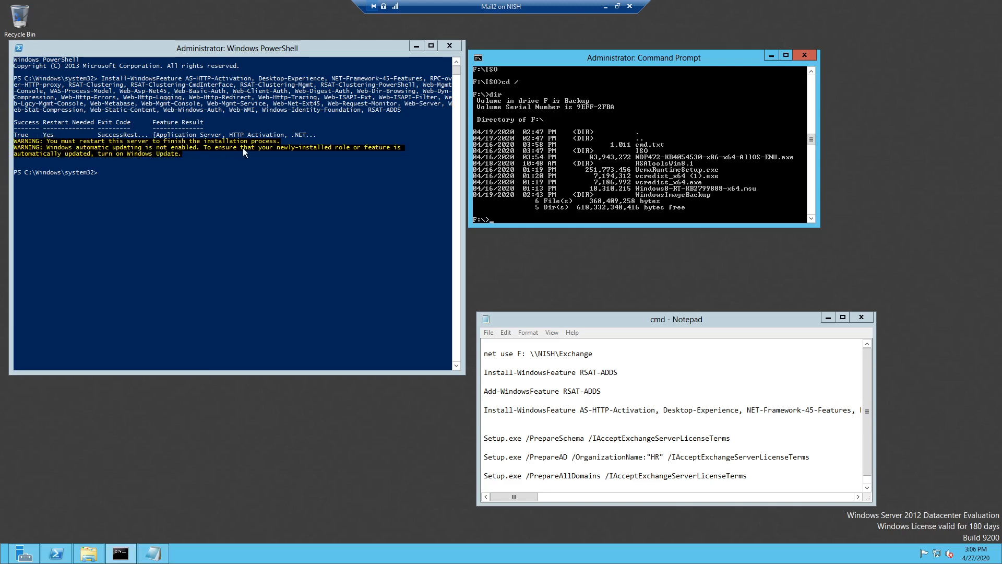
- Reboot Mail2 immediately with shutdown /r /t 0 from PowerShell
click(136, 172)
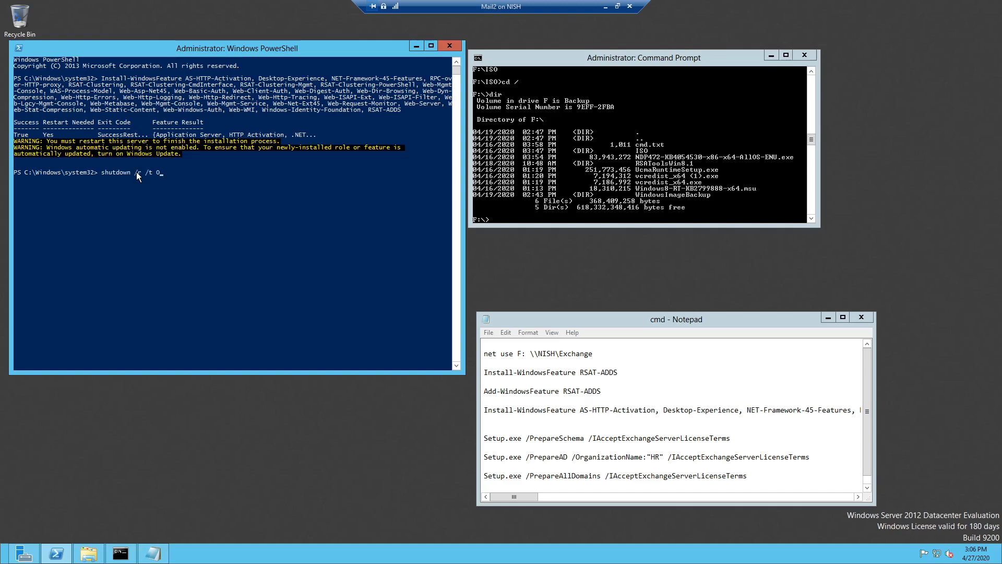
key(Return)
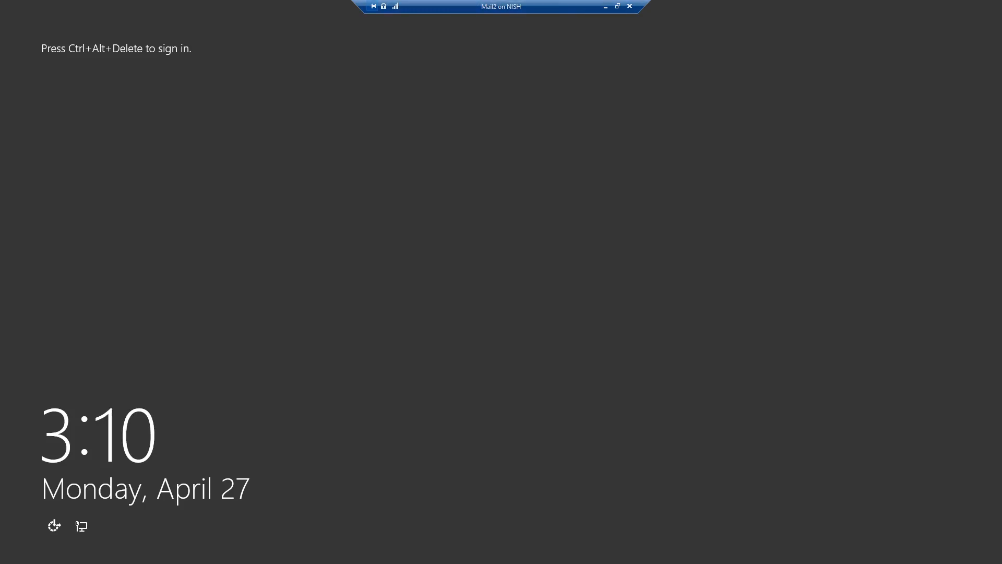
- Sign in to Mail2 with the account password, maximise the session, and open the Desktop tile
click(617, 6)
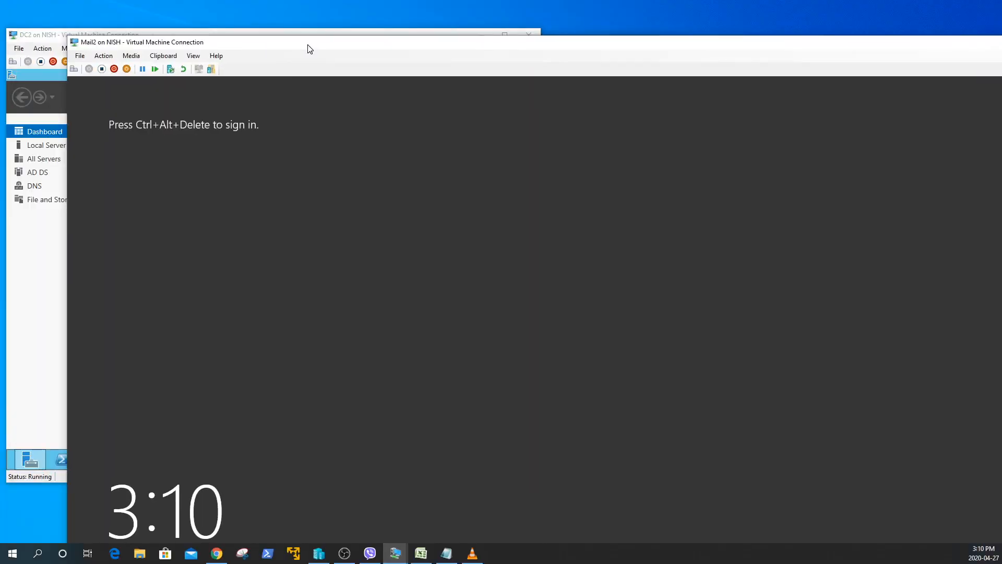
click(74, 69)
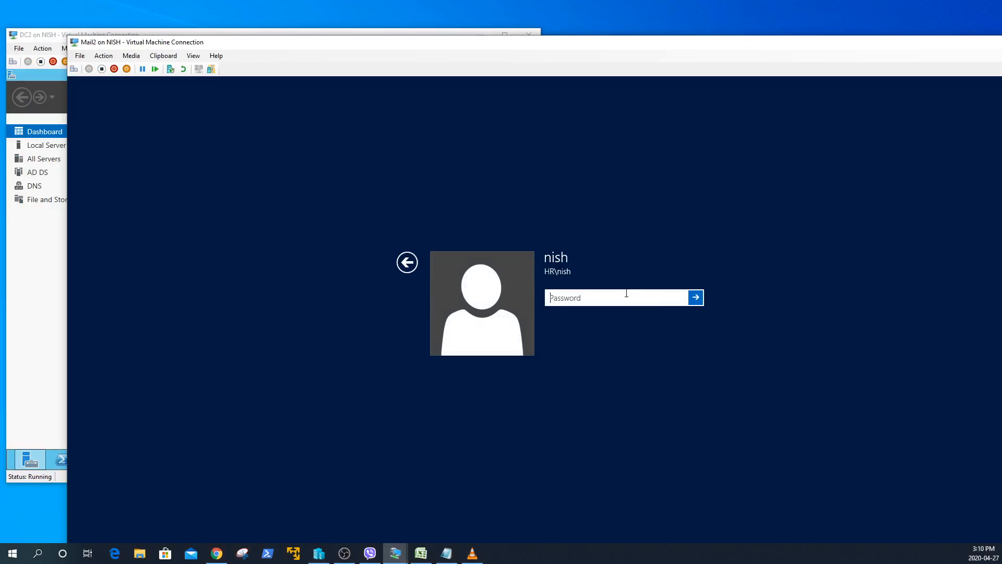
text(••)
text(*********)
key(Return)
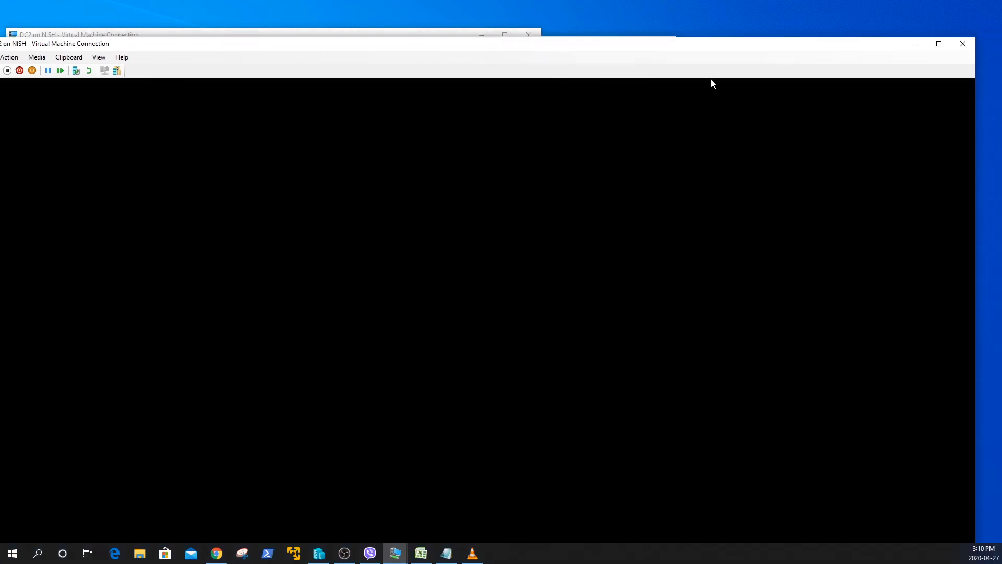
click(938, 44)
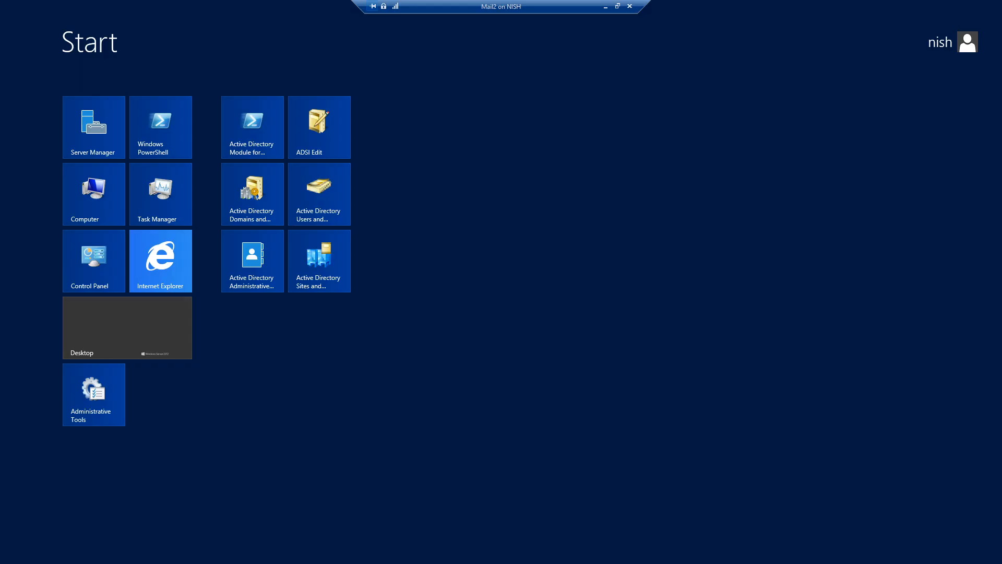
click(129, 331)
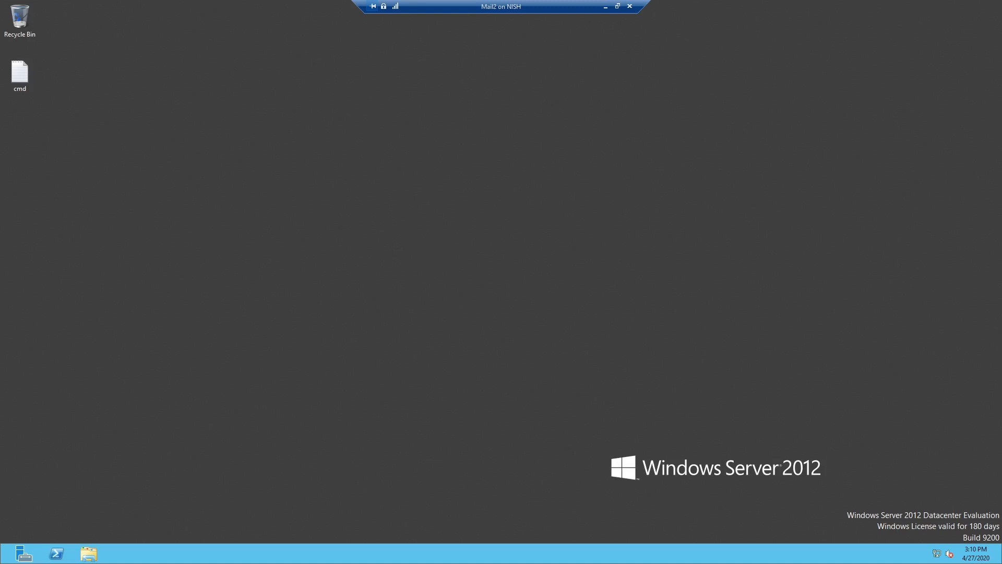
- Review the Exchange 2013 prerequisites article in Chrome, then minimize Chrome back to Mail2
key(alt+Tab)
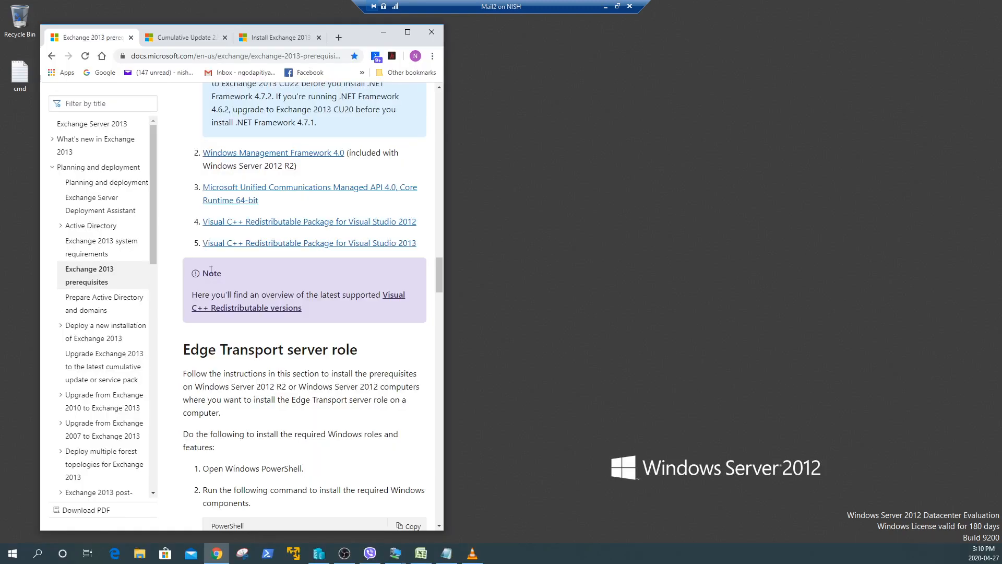
scroll(315, 277, up, 1)
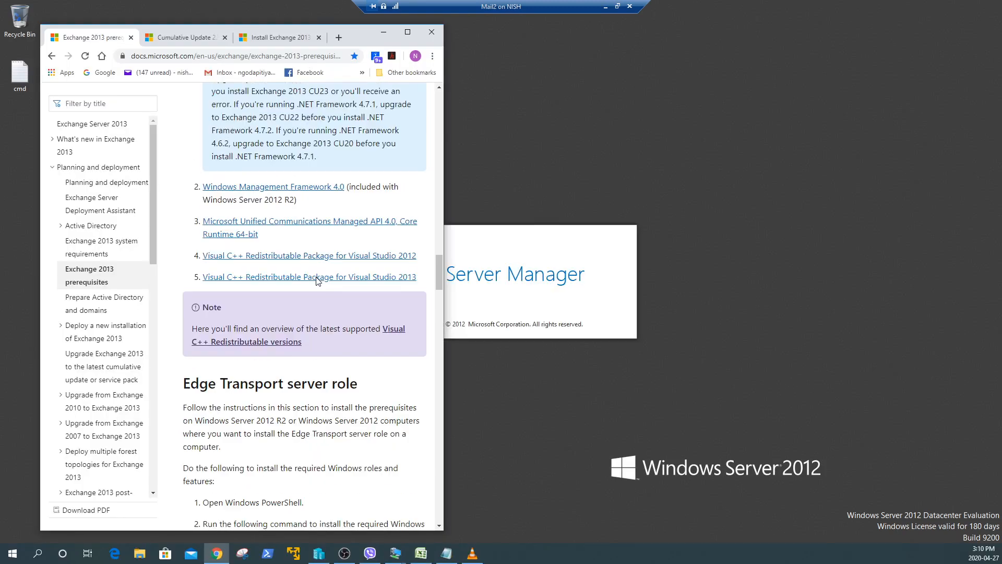
scroll(317, 281, up, 1)
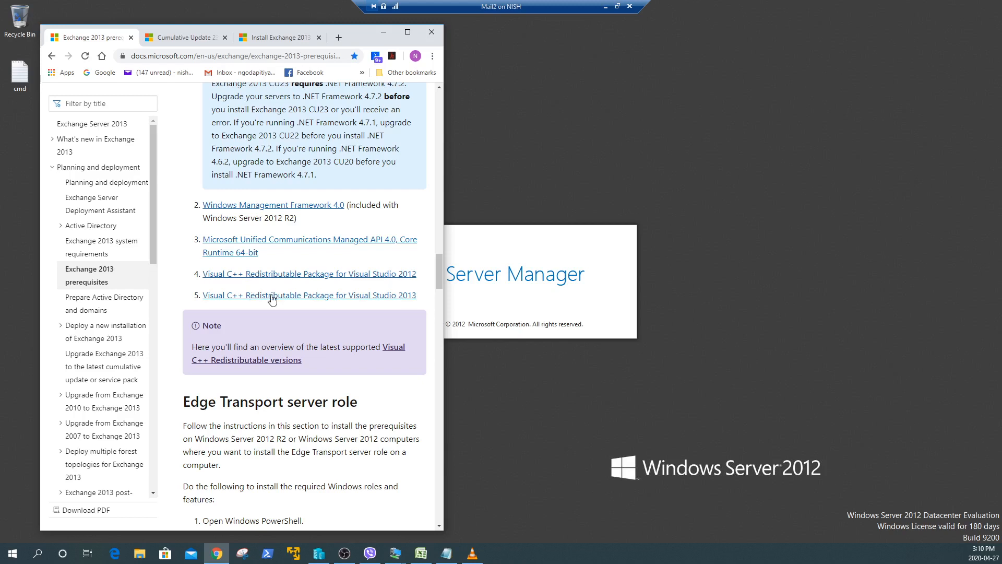
scroll(271, 299, up, 1)
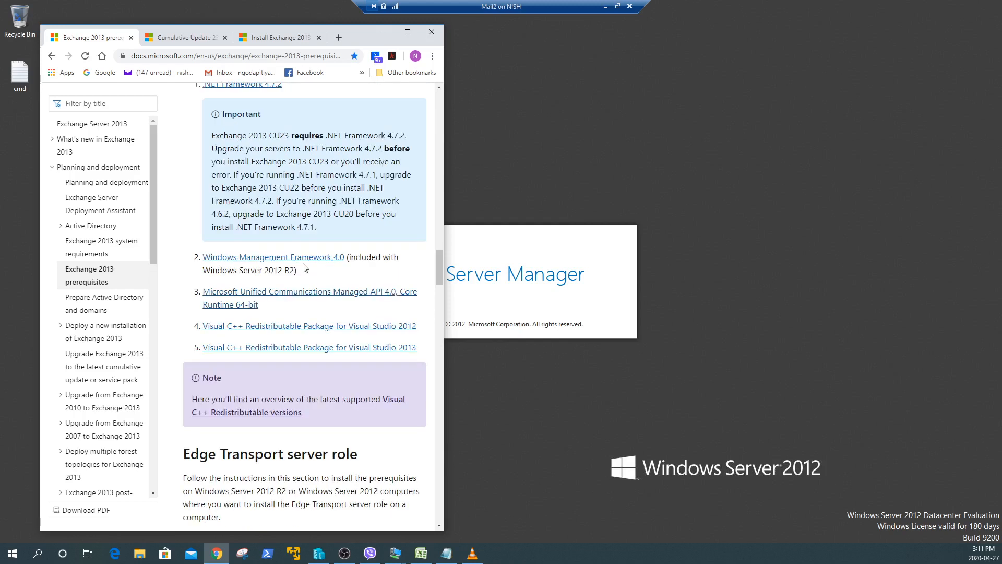
click(386, 33)
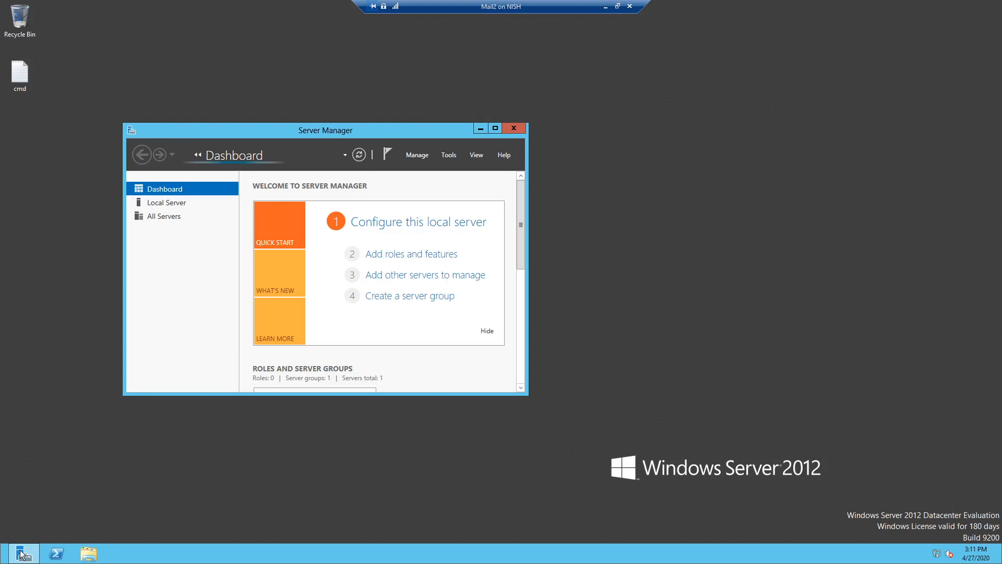
- Search for cmd on Mail2 and run Command Prompt as administrator
key(super+q)
text(c)
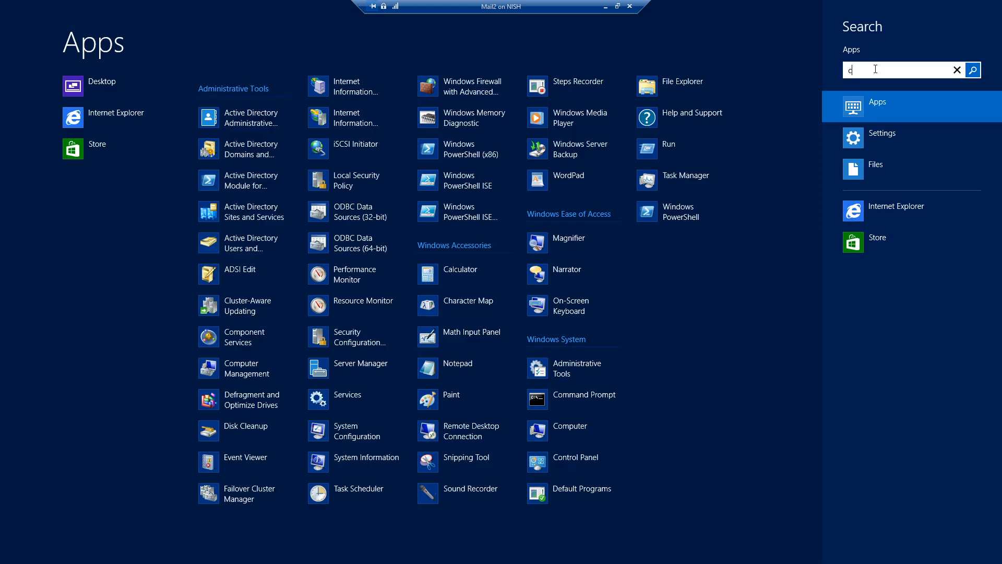
text(md)
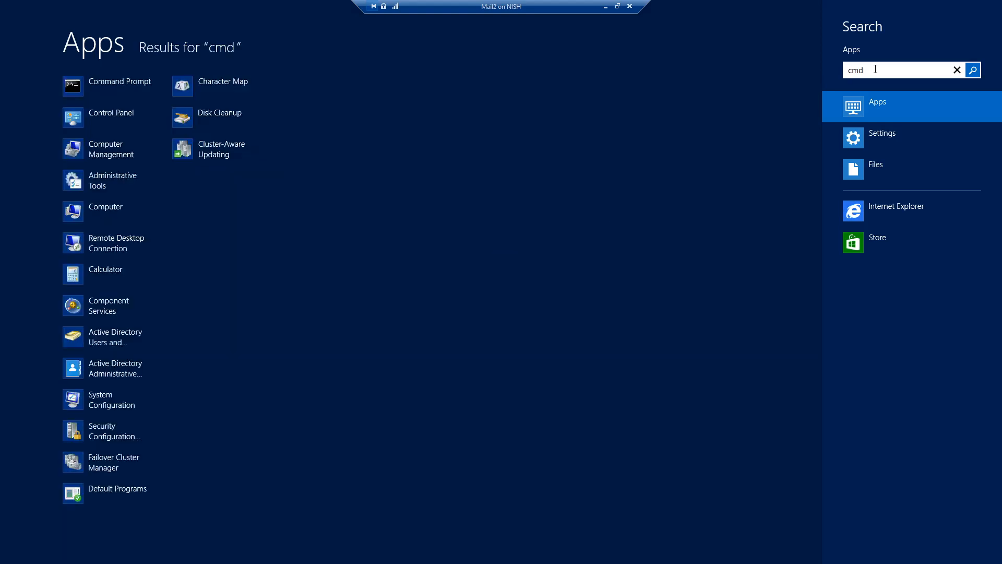
right_click(133, 87)
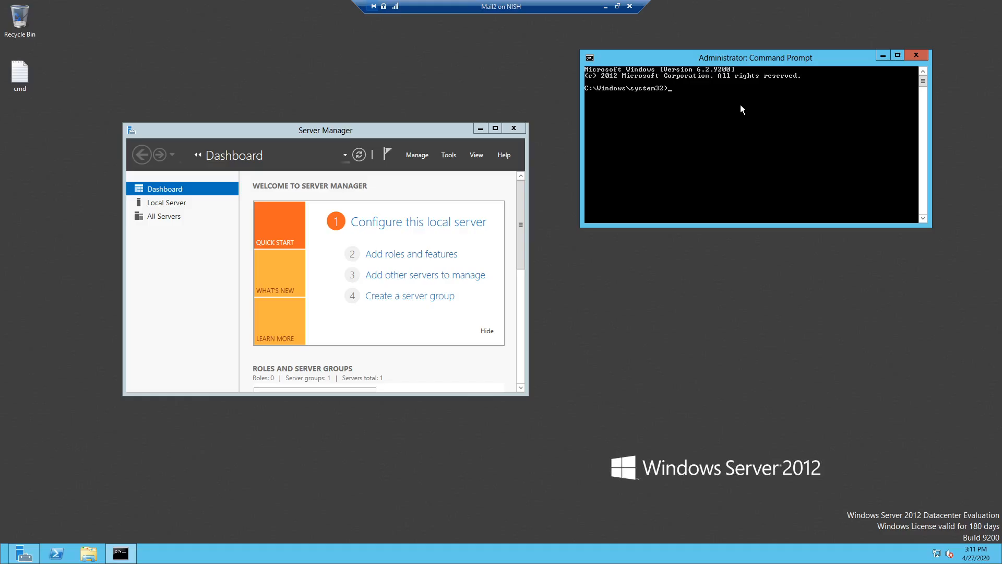
- Map drive F: to the exchange share with net use and move to the root folder
text(net use)
text(f: \nish\exchange)
key(Return)
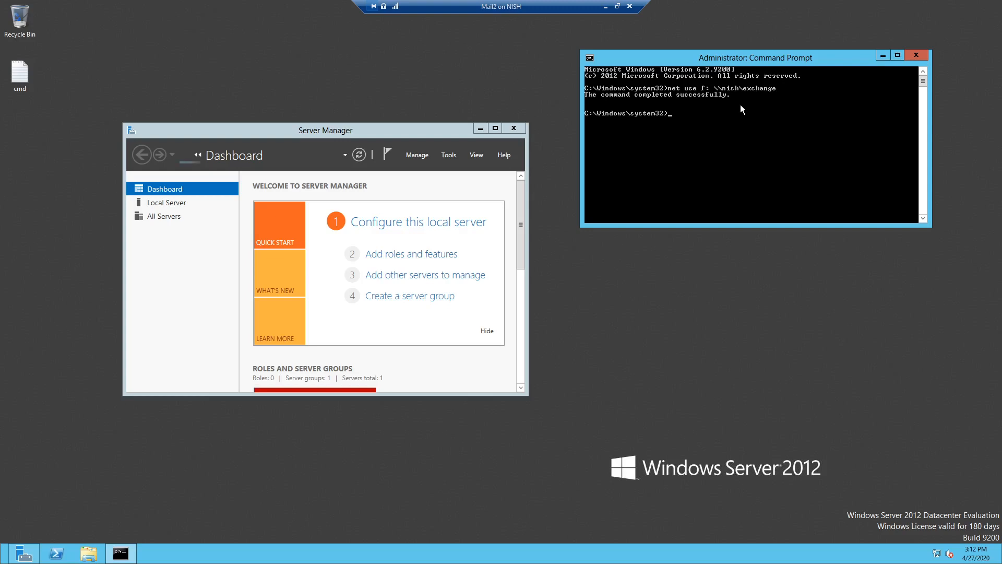
text(f)
key(BackSpace)
key(BackSpace)
text(cd /)
key(Return)
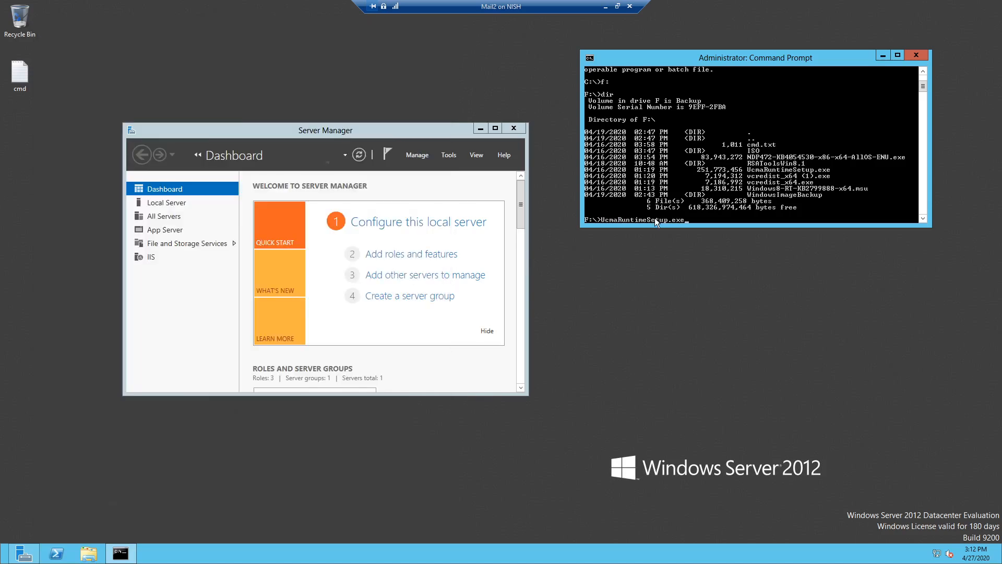
- Run UcmaRuntimeSetup.exe, accept the license, and install the UCMA 4.0 Runtime to completion
key(Return)
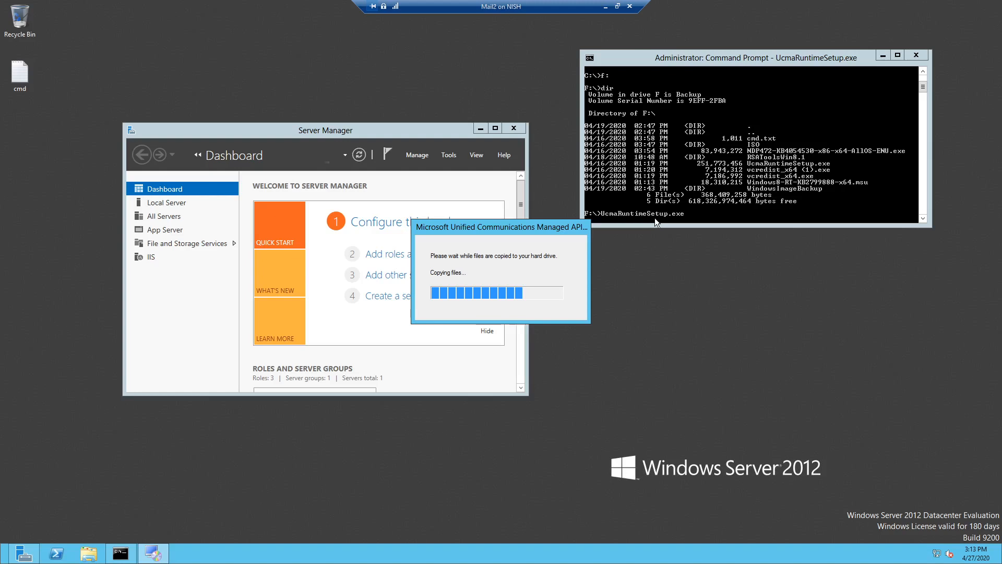
drag(498, 227, 472, 227)
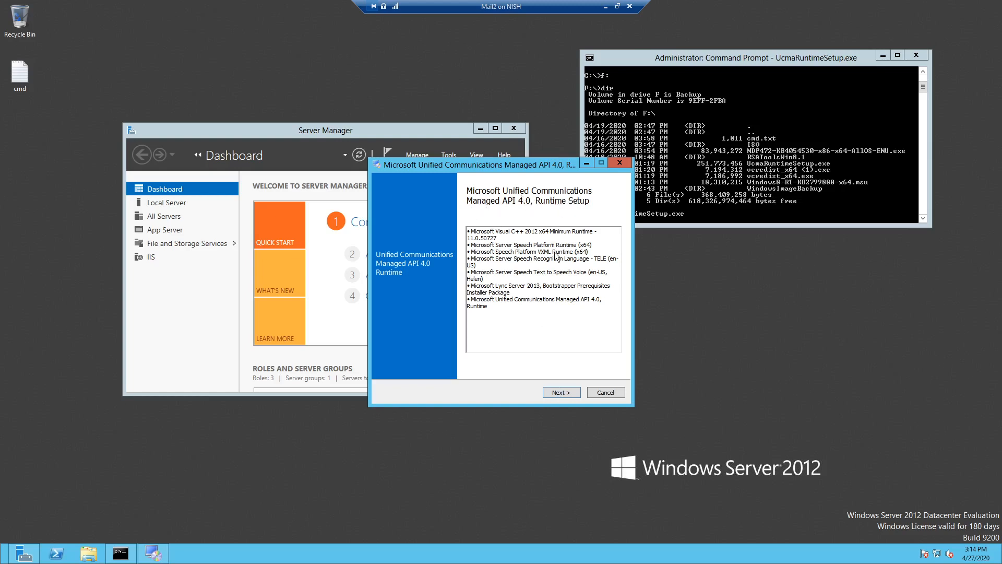
click(566, 393)
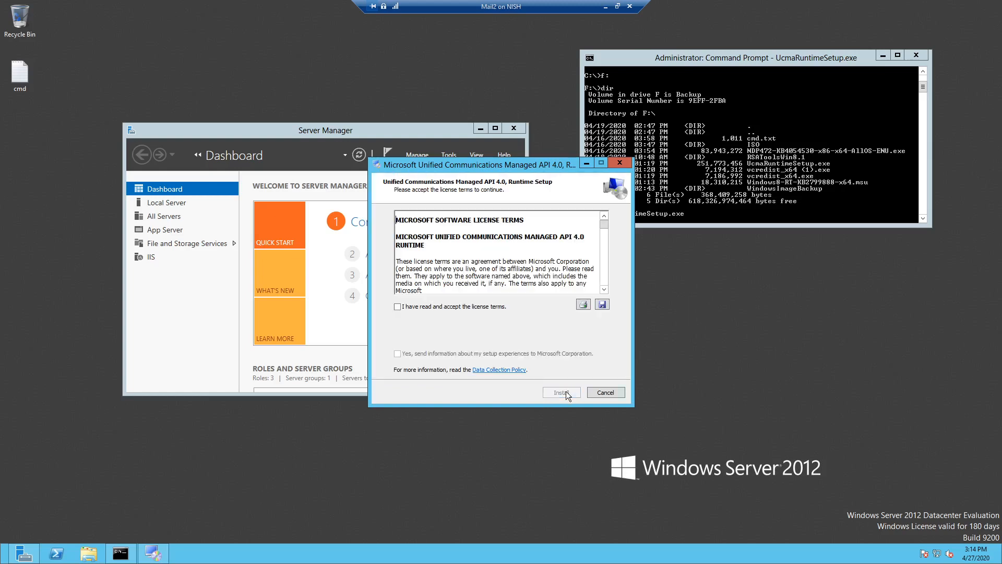
click(398, 307)
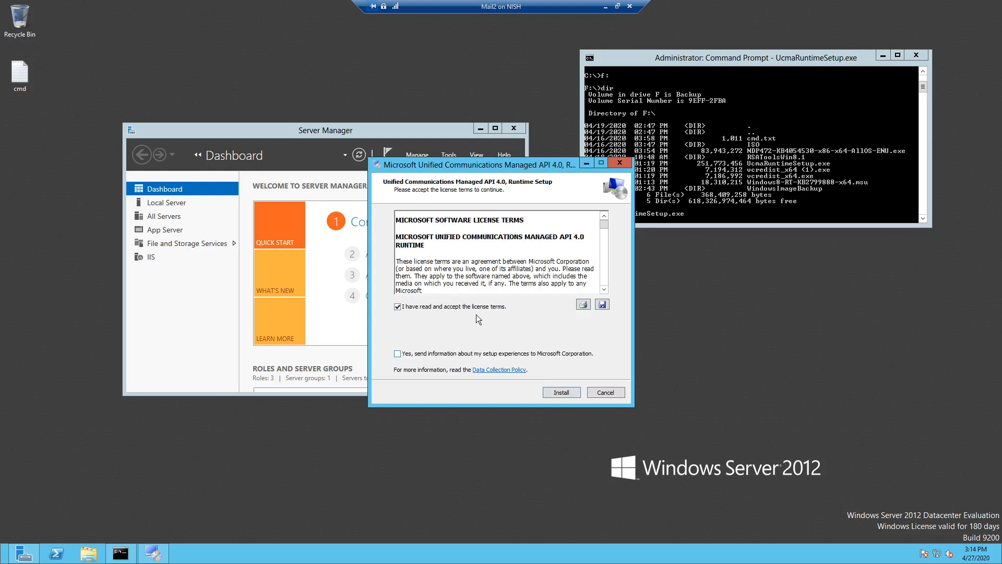
click(562, 392)
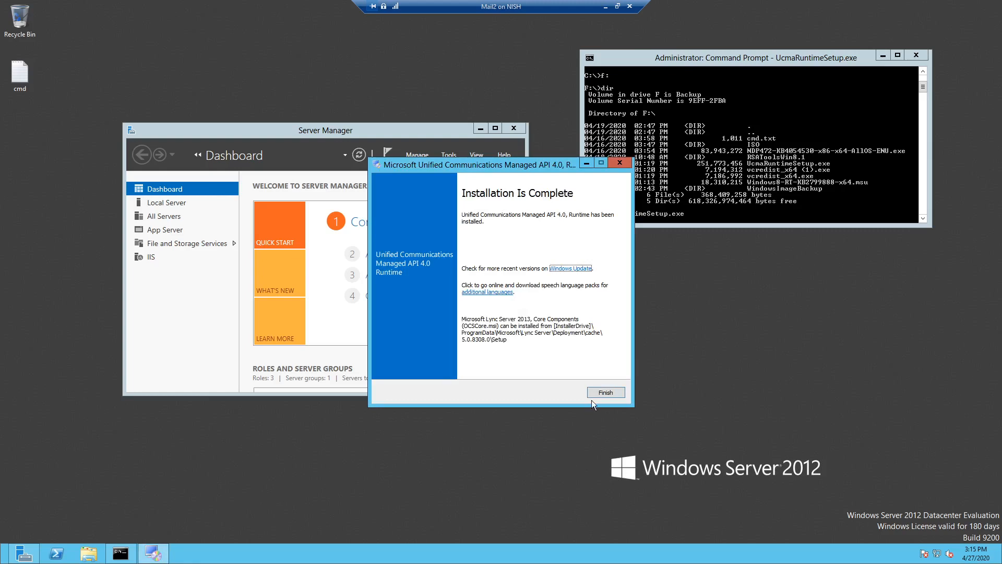
click(605, 393)
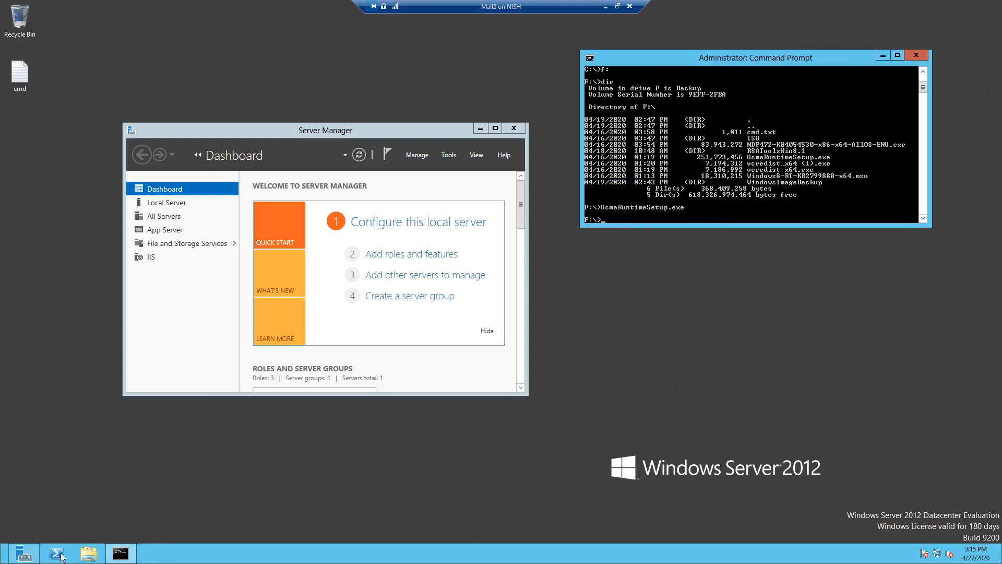
- Recheck the prerequisites page in Chrome, then return to Mail2's clear command prompt
key(alt+Tab)
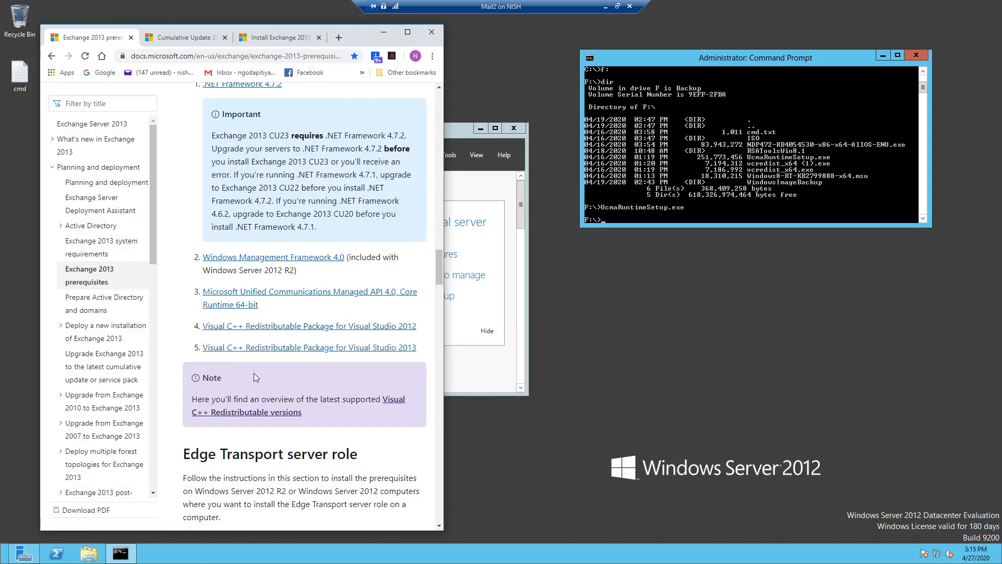
click(648, 217)
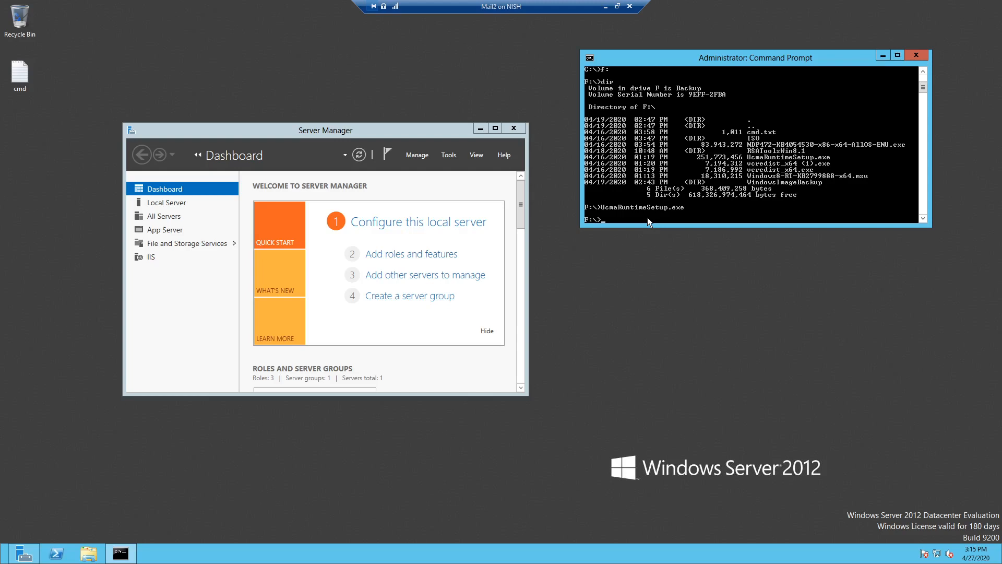
key(Up)
key(Escape)
- Install Visual C++ 2013 Redistributable (x64) by running vcredist_x64 (1).exe from F:
text(v)
key(Tab)
key(Return)
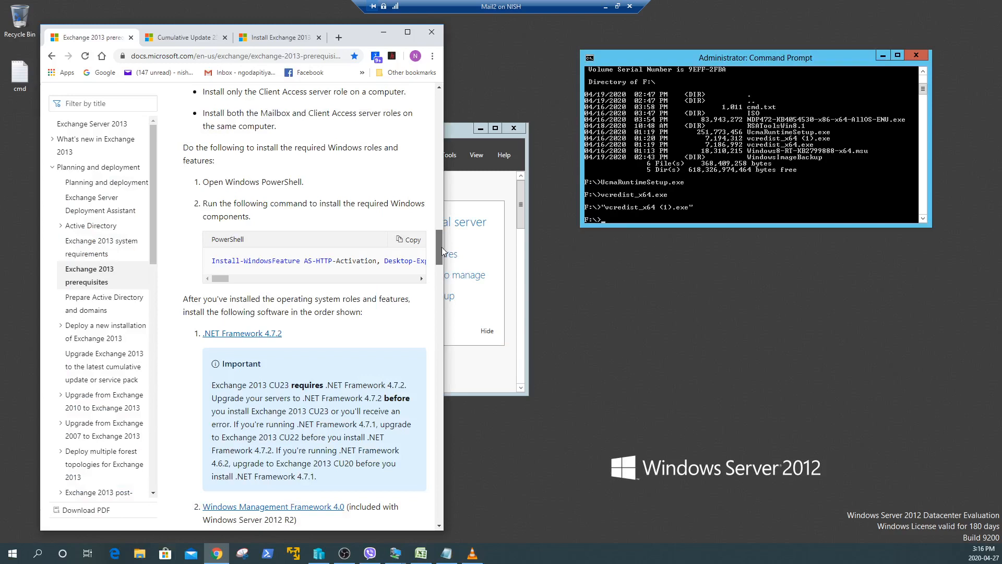
click(553, 207)
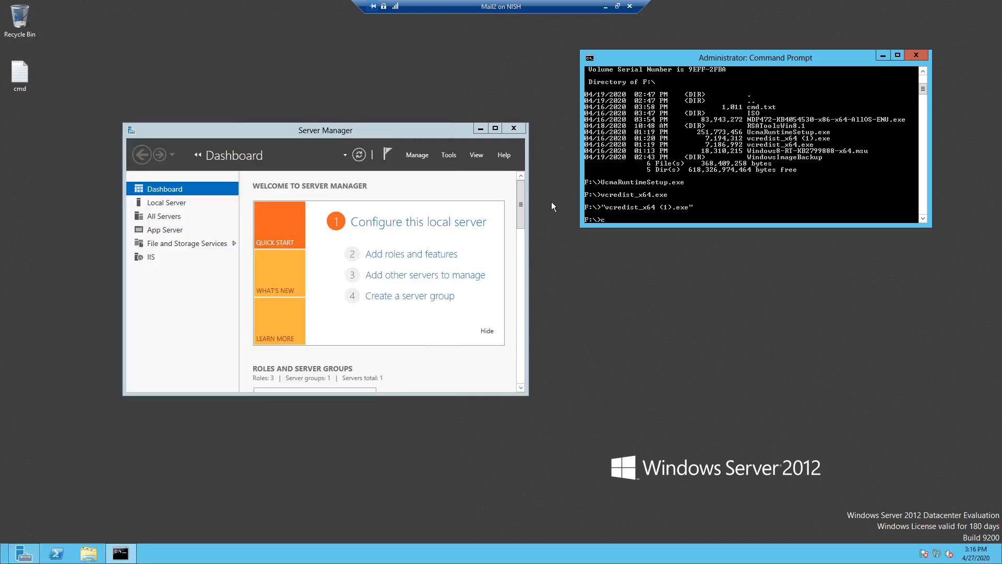
- Change into F:\ISO and run setup.exe to launch Exchange setup
text(cd iso)
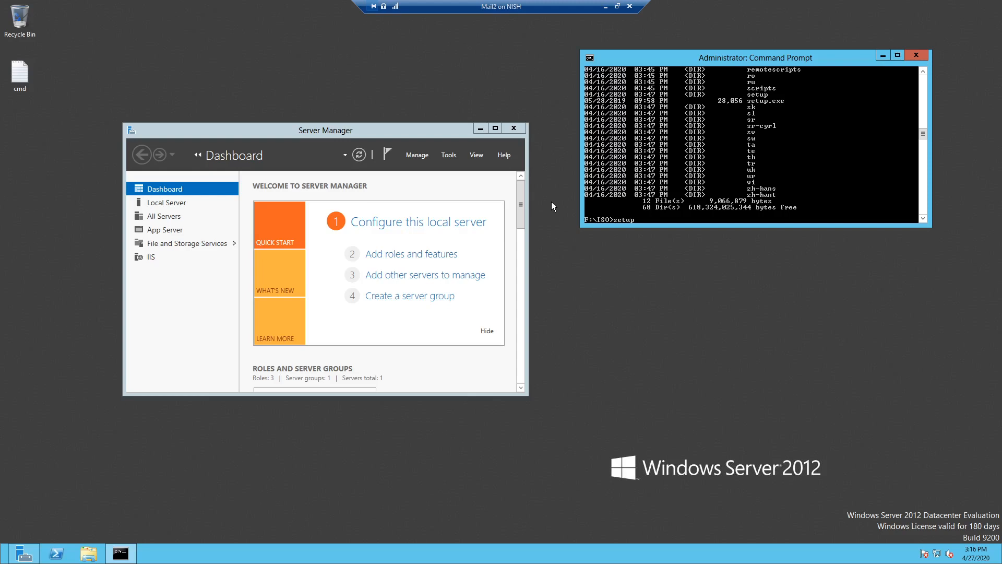
text(.exe)
key(Return)
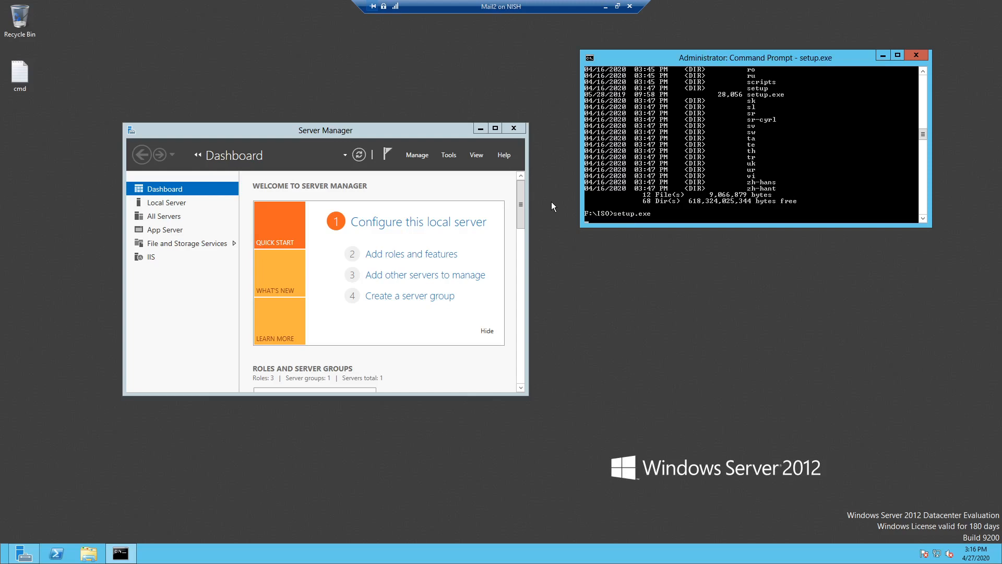
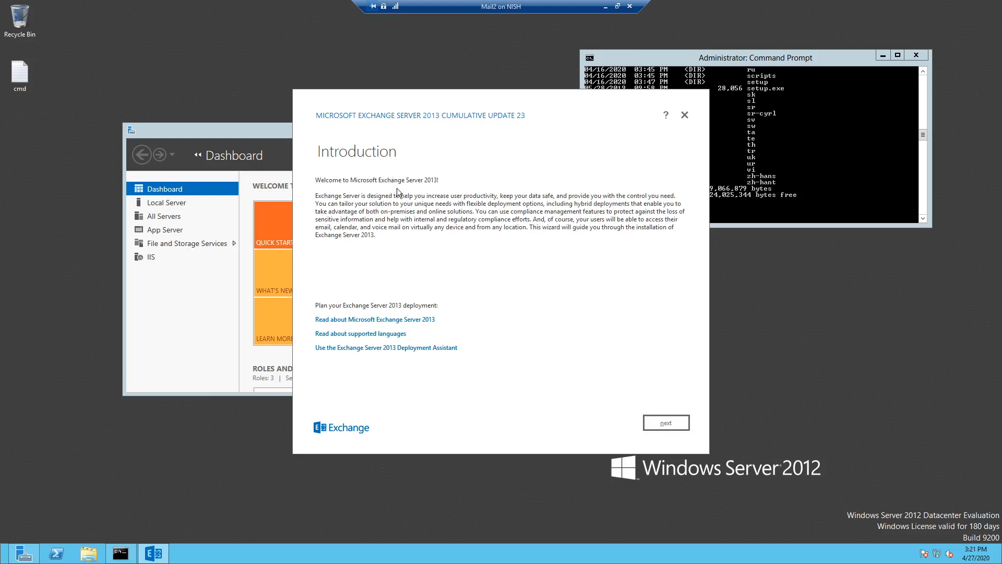
- Accept the Exchange Server 2013 licence terms and keep the recommended settings
click(662, 419)
click(330, 381)
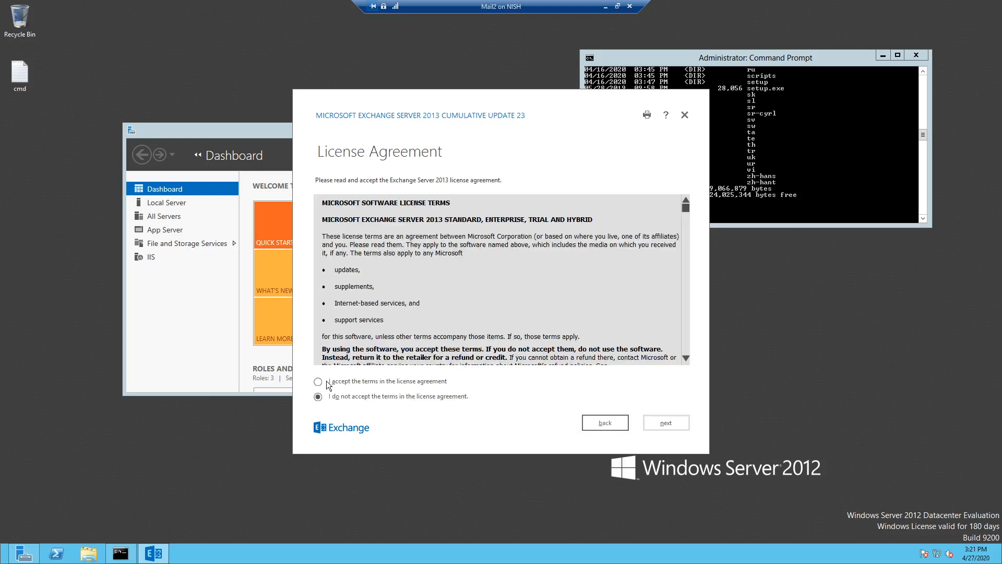
click(664, 424)
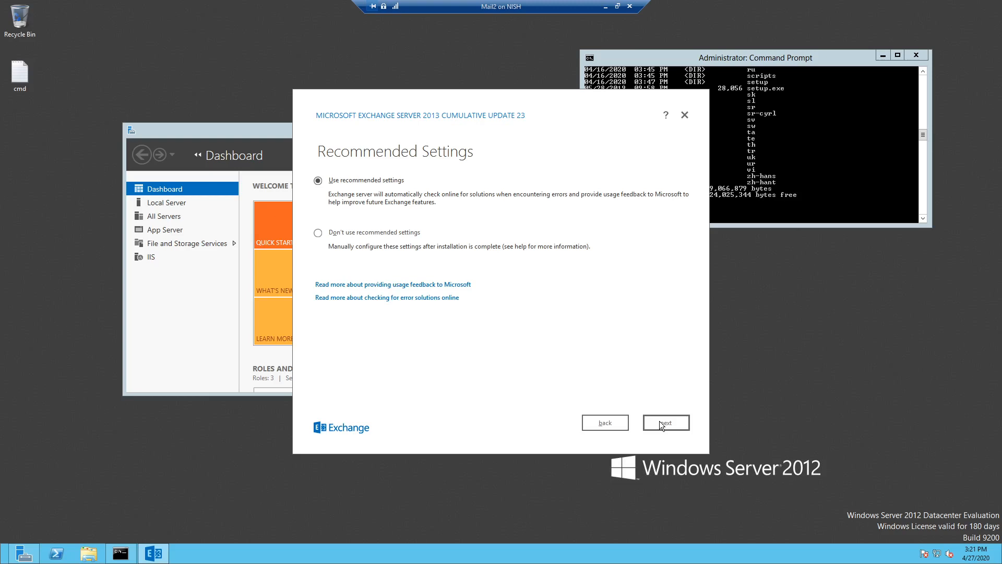
click(670, 425)
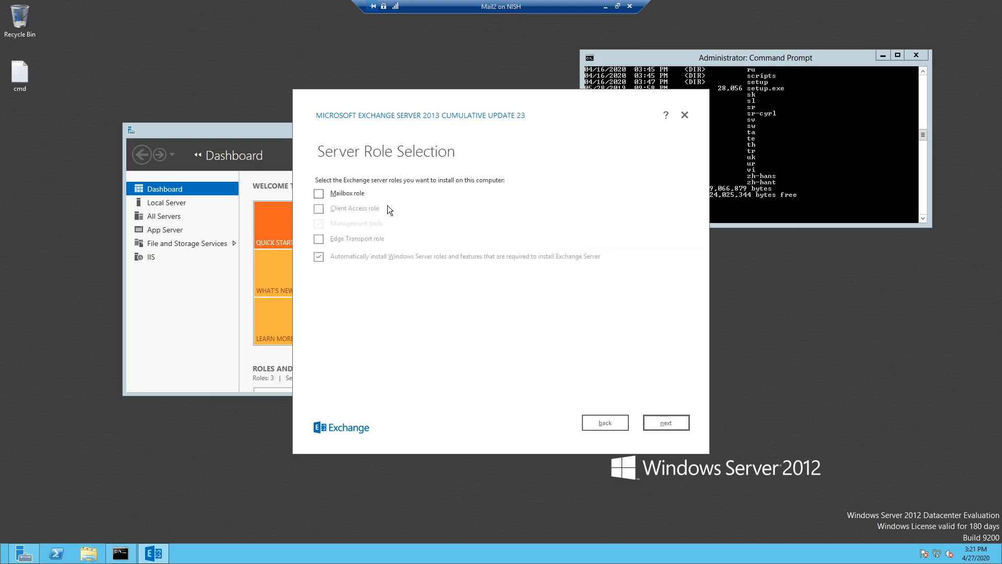
- Select the Mailbox and Client Access roles with the default path and malware scanning, then rerun the readiness checks
click(319, 193)
click(318, 208)
click(668, 425)
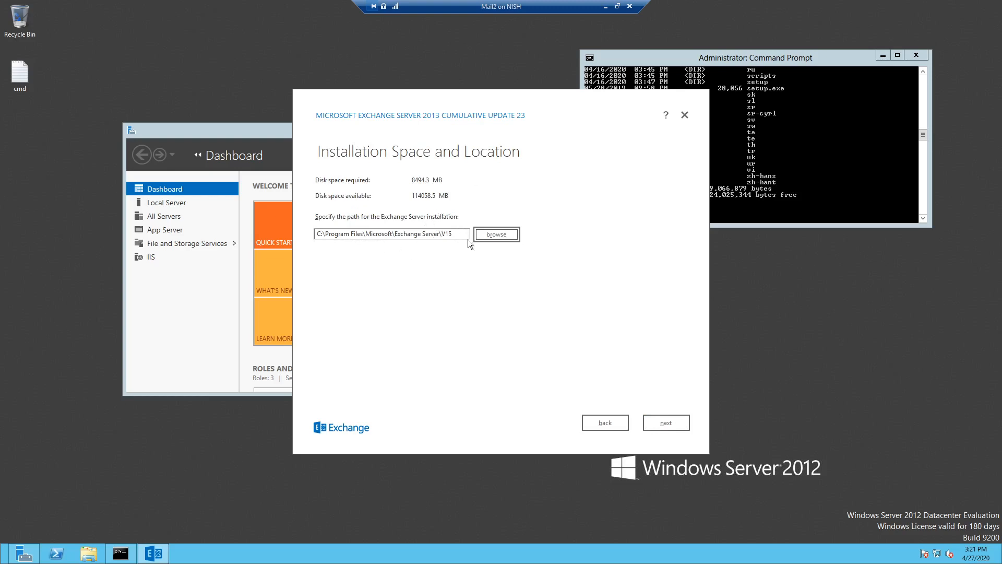
click(656, 422)
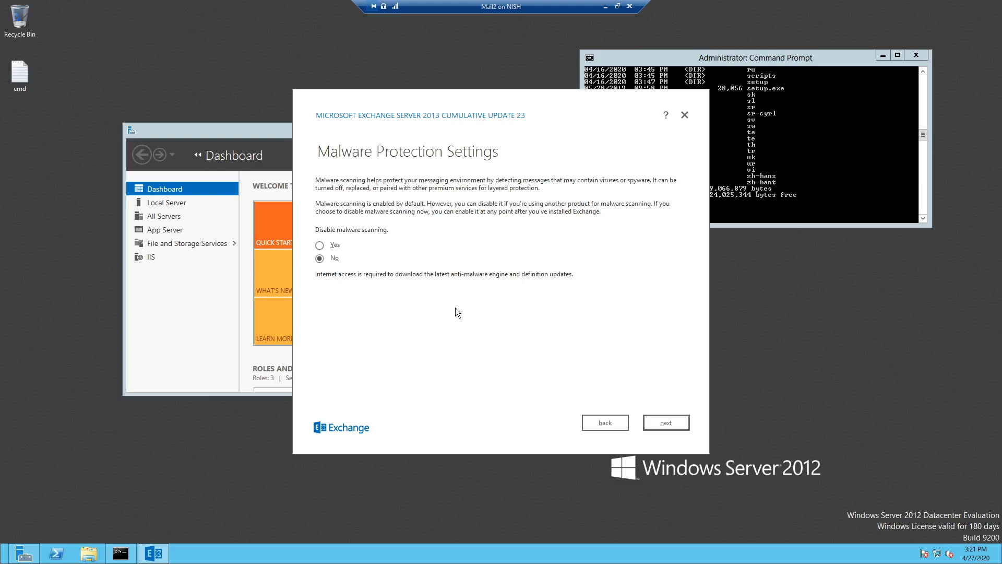
click(672, 423)
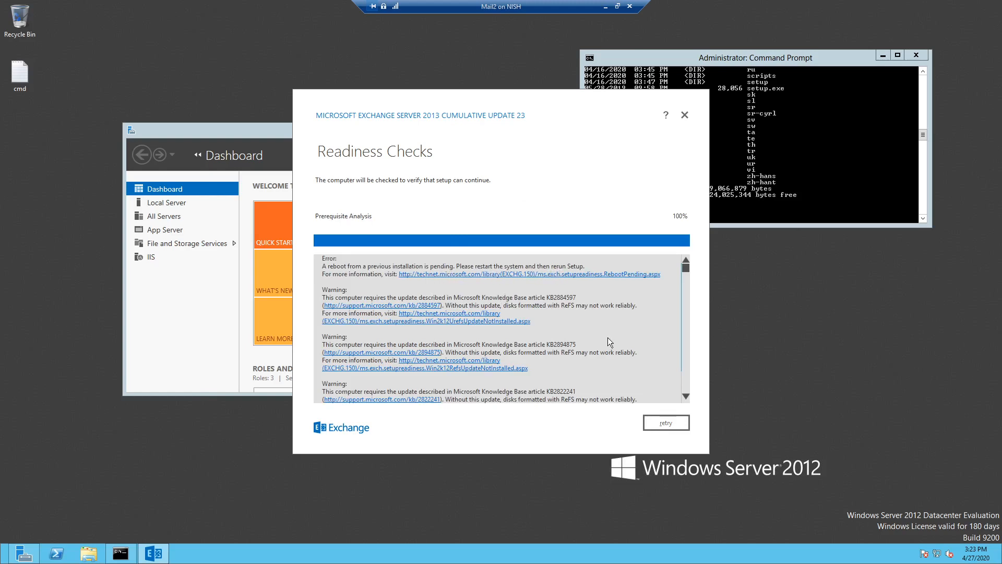
click(665, 424)
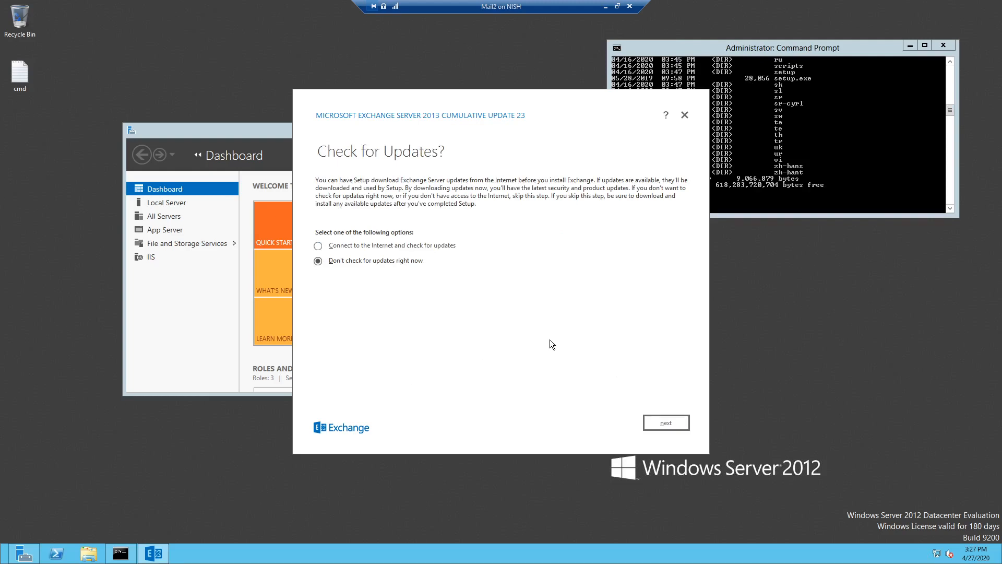
- Skip the update check, accept the licence terms and keep the recommended settings
click(666, 422)
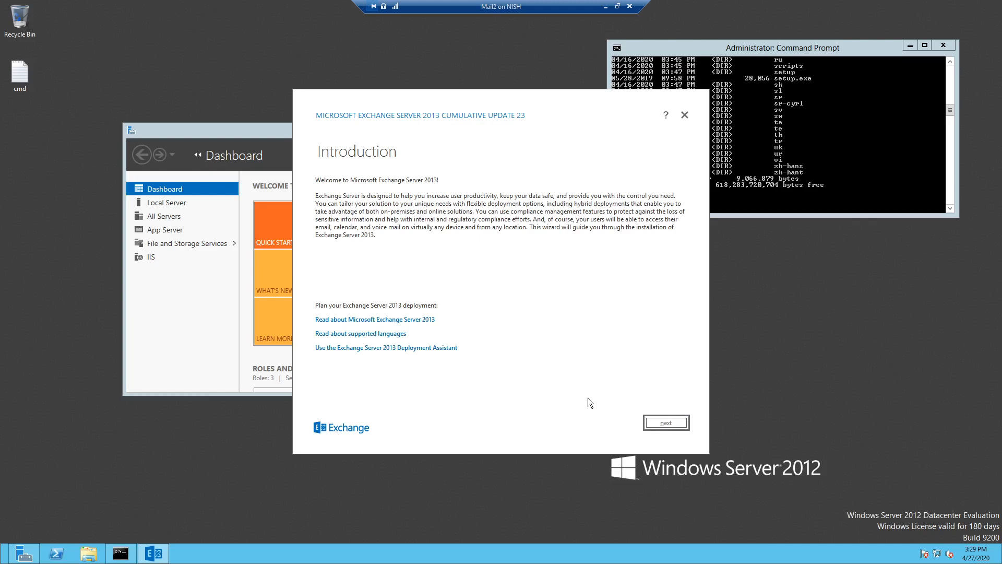
click(667, 423)
click(334, 383)
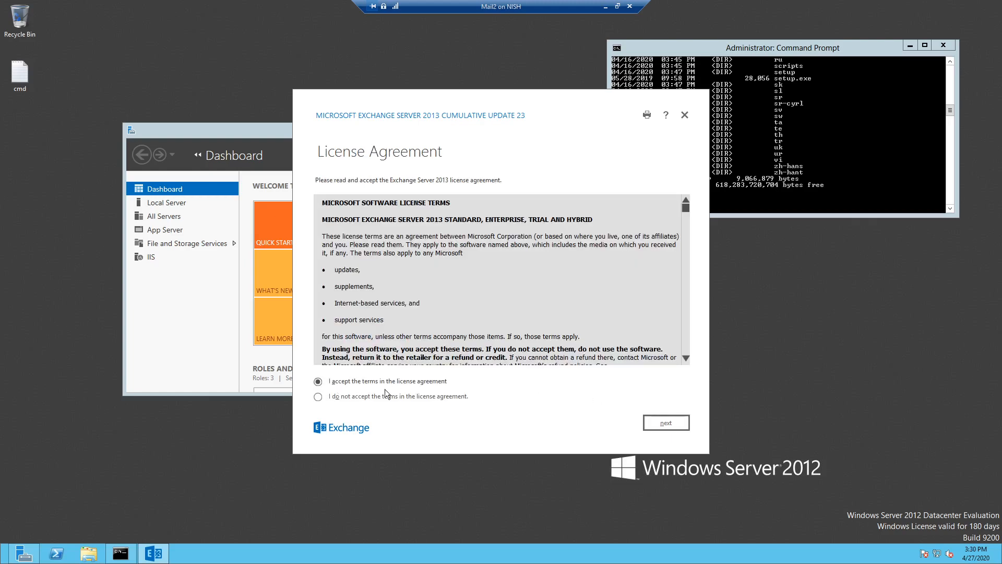
click(672, 427)
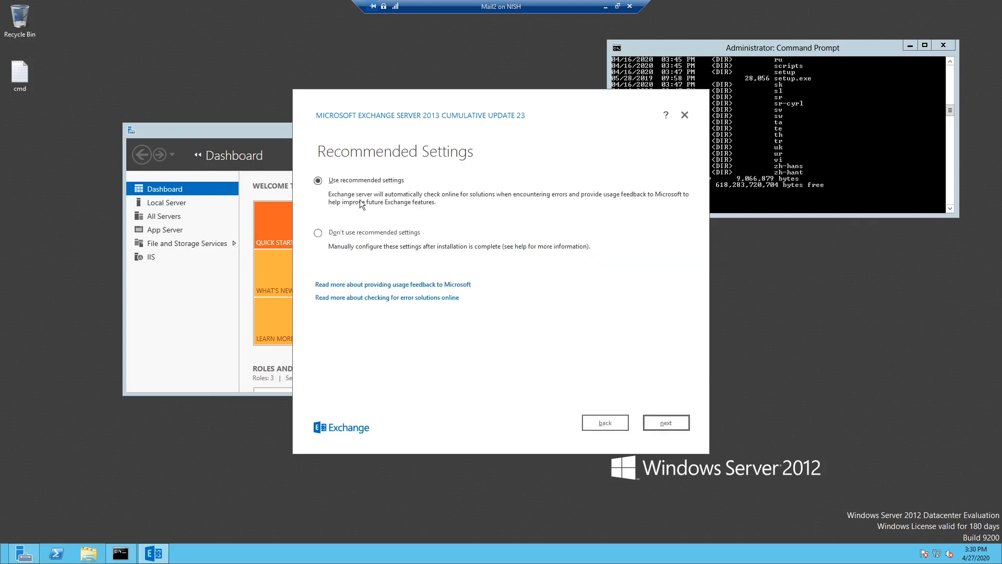
click(668, 423)
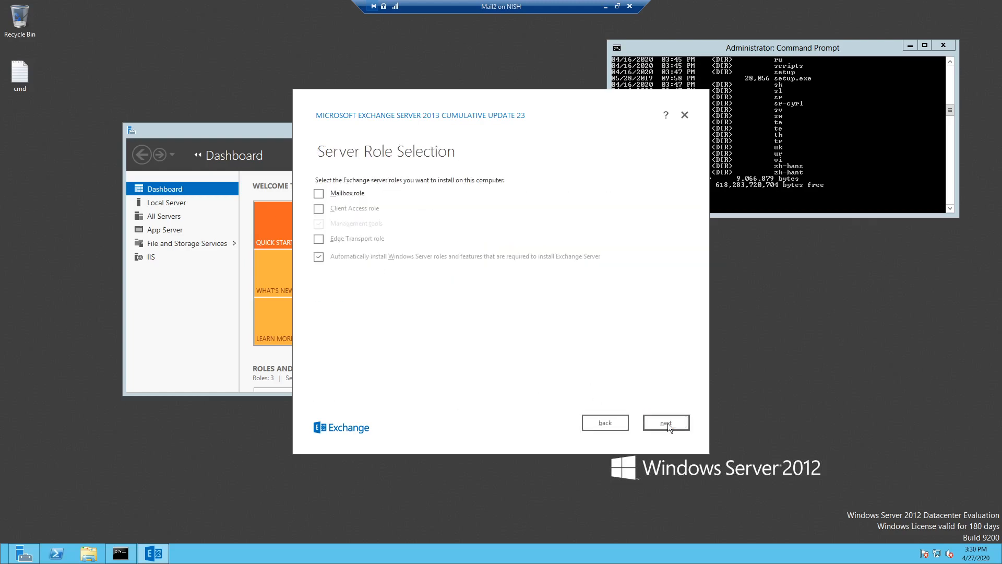
- Select the Mailbox and Client Access roles, keeping the default install path and malware scanning enabled
click(320, 194)
click(320, 209)
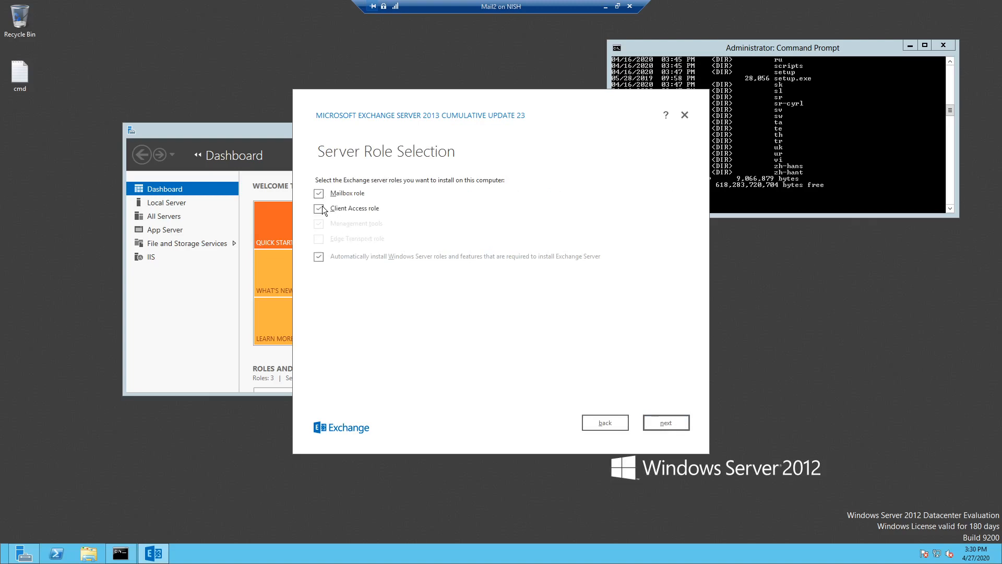
click(664, 418)
click(662, 419)
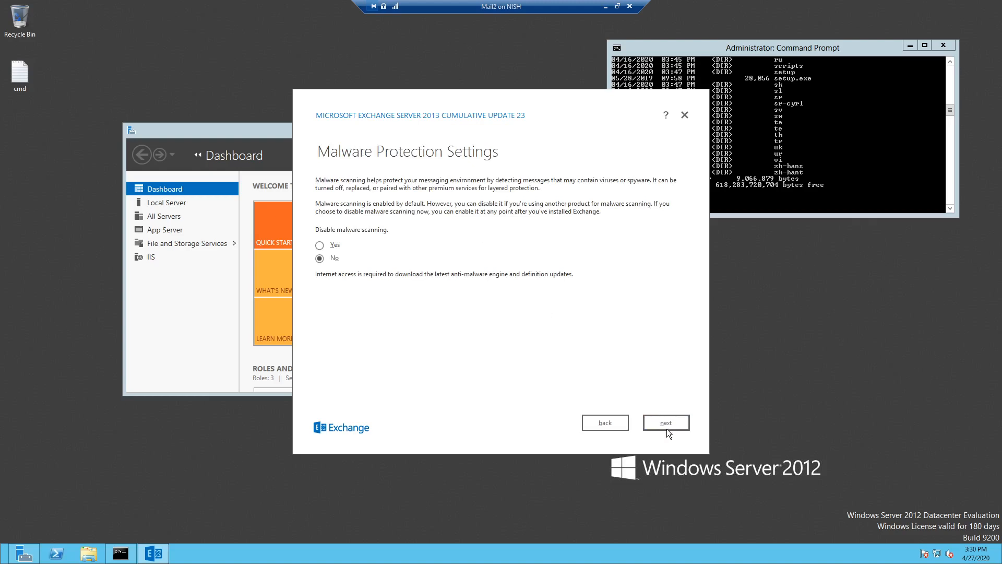
click(666, 422)
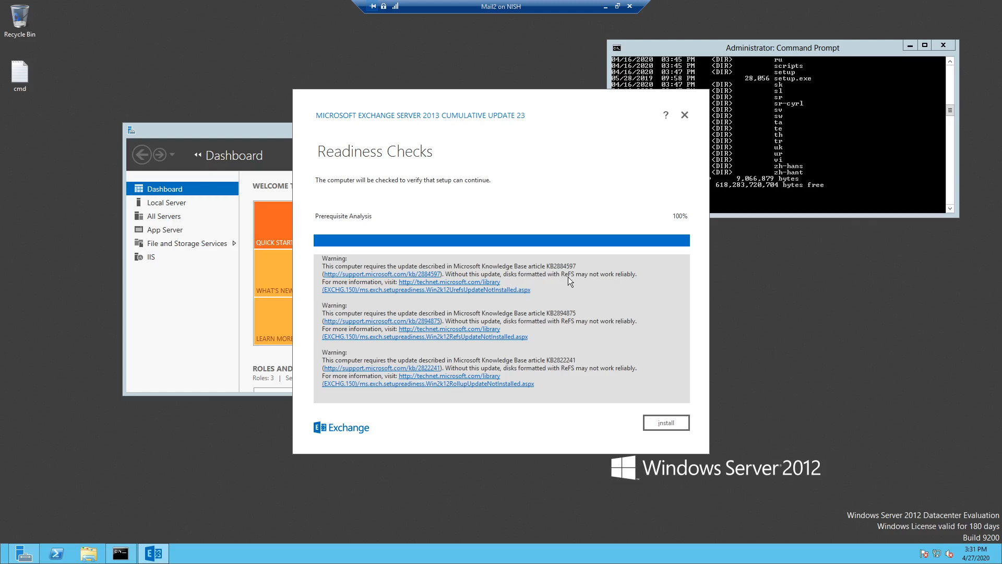
- Proceed past the readiness-check warnings and start installing Exchange Server 2013
click(661, 422)
click(673, 425)
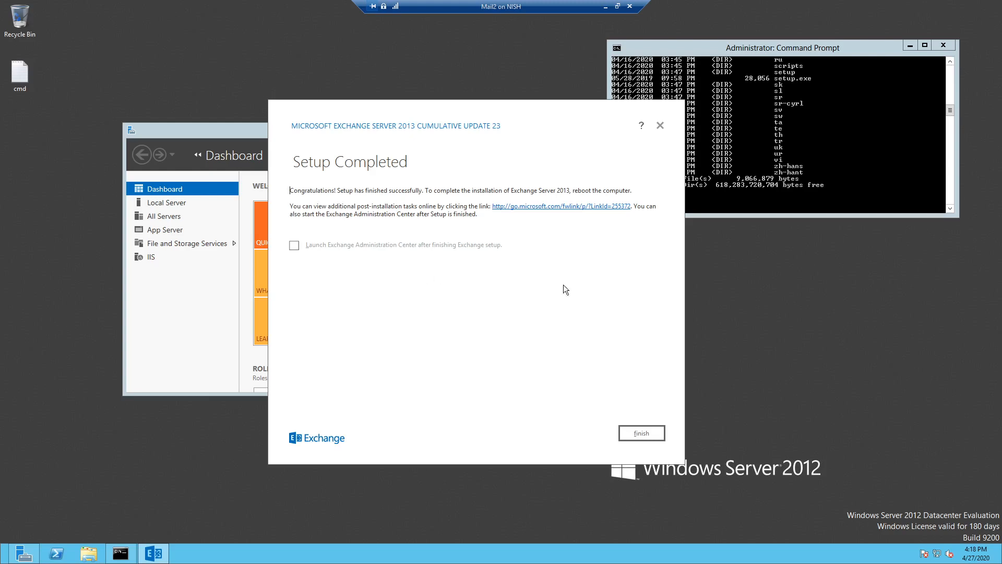
- Finish the Exchange setup wizard and close the command prompt, leaving Server Manager in front
click(638, 434)
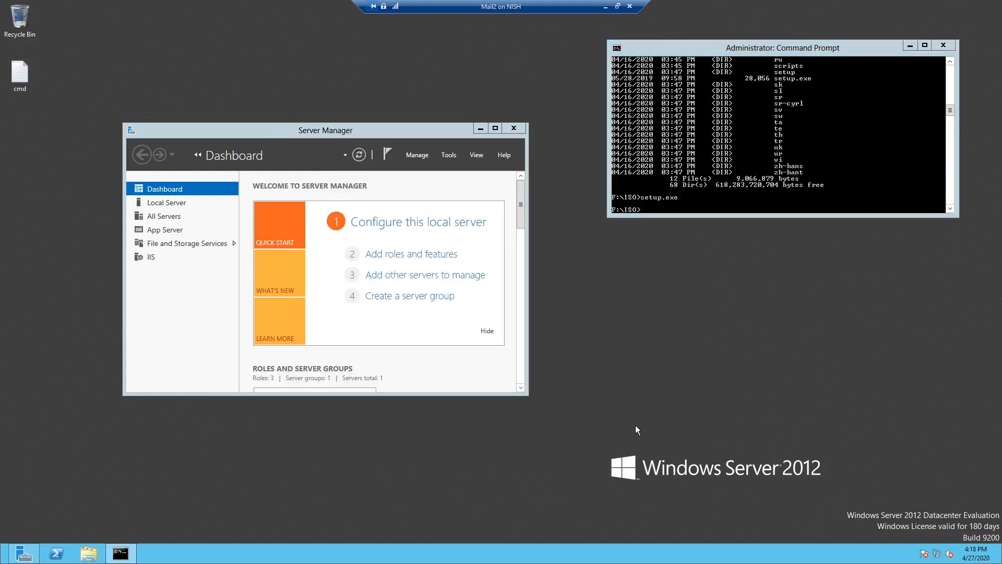
click(947, 47)
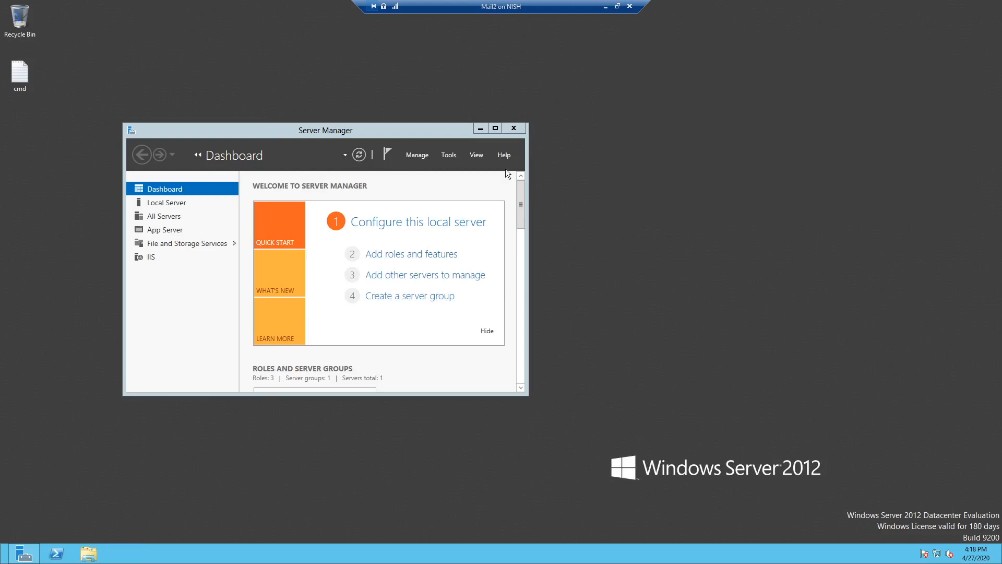
click(450, 136)
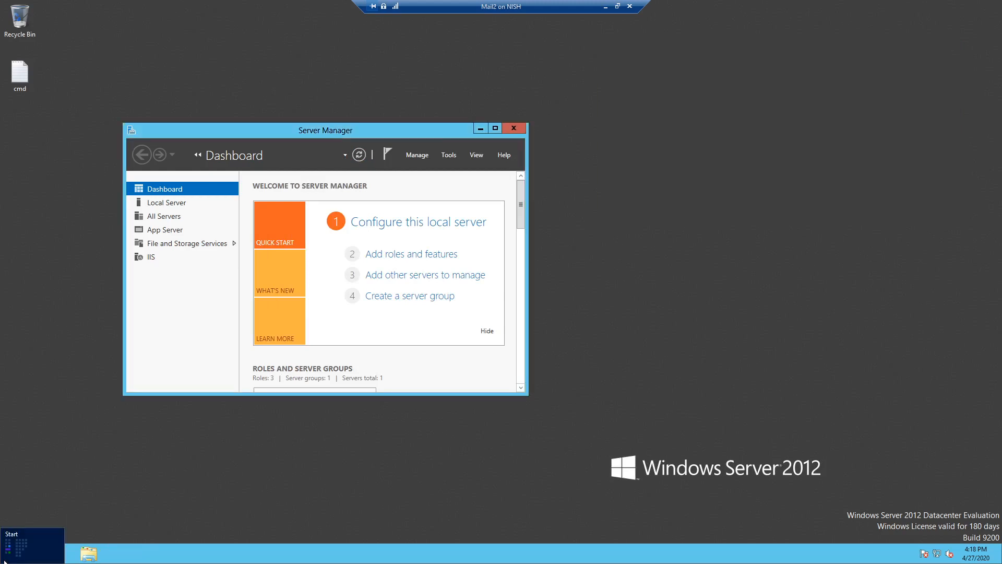
- Launch Internet Explorer from the Start screen
right_click(3, 560)
click(31, 538)
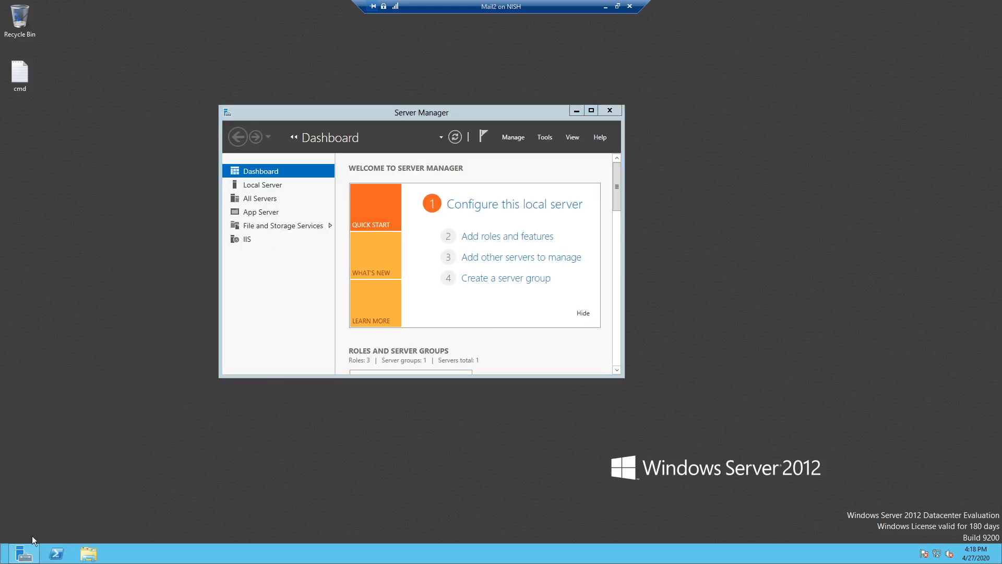
click(4, 560)
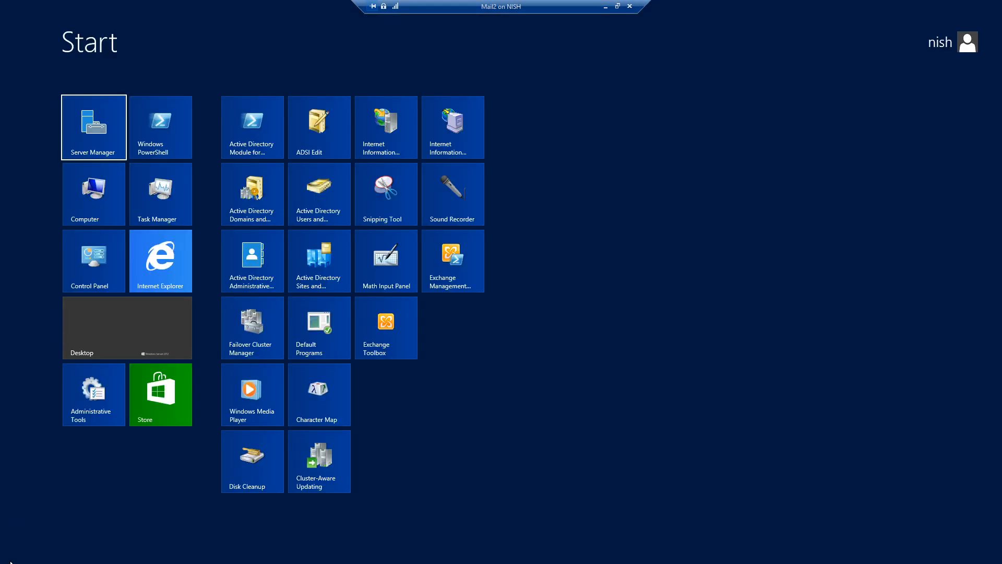
right_click(181, 281)
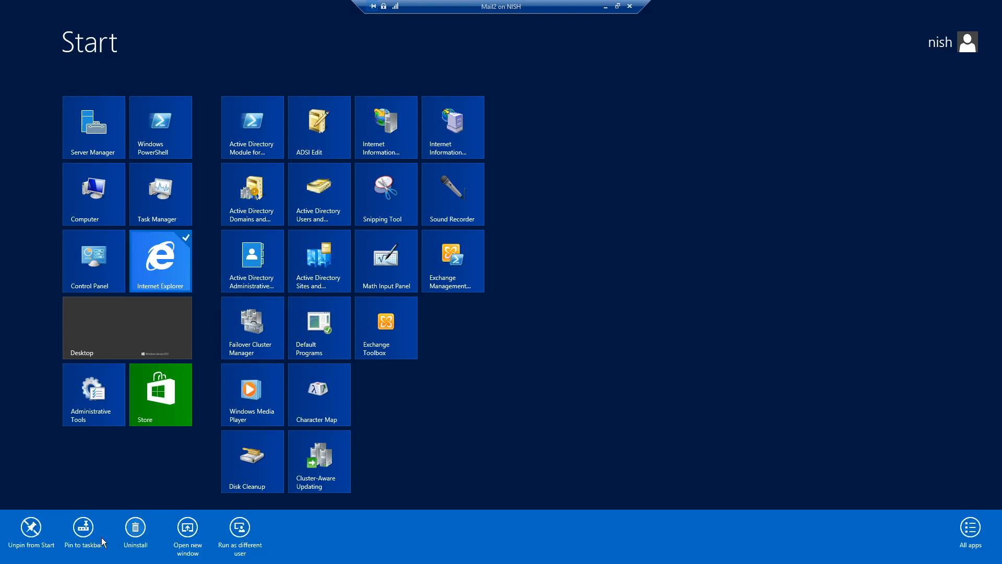
click(155, 280)
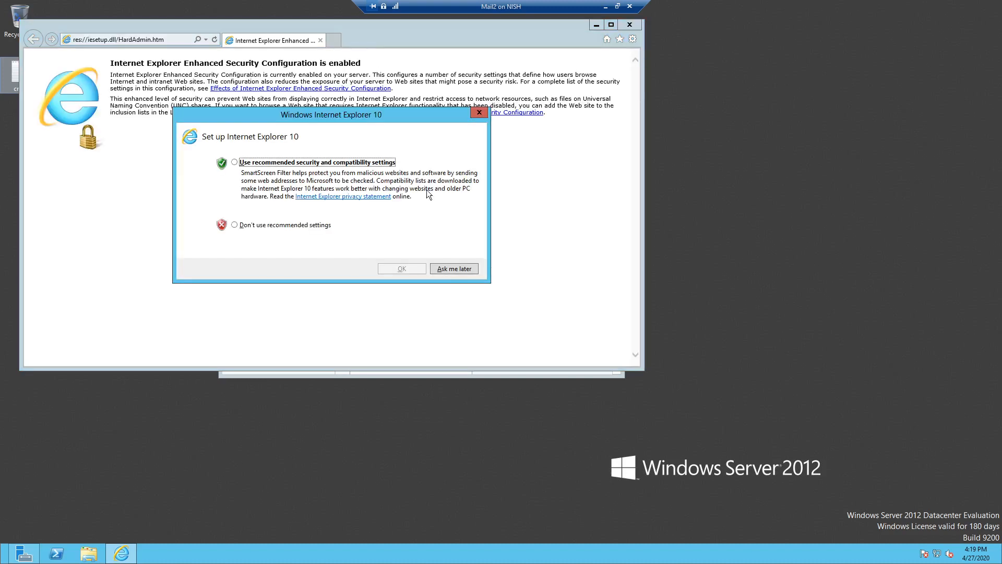
- Accept the recommended Internet Explorer 10 settings and centre the browser window
click(235, 162)
click(443, 268)
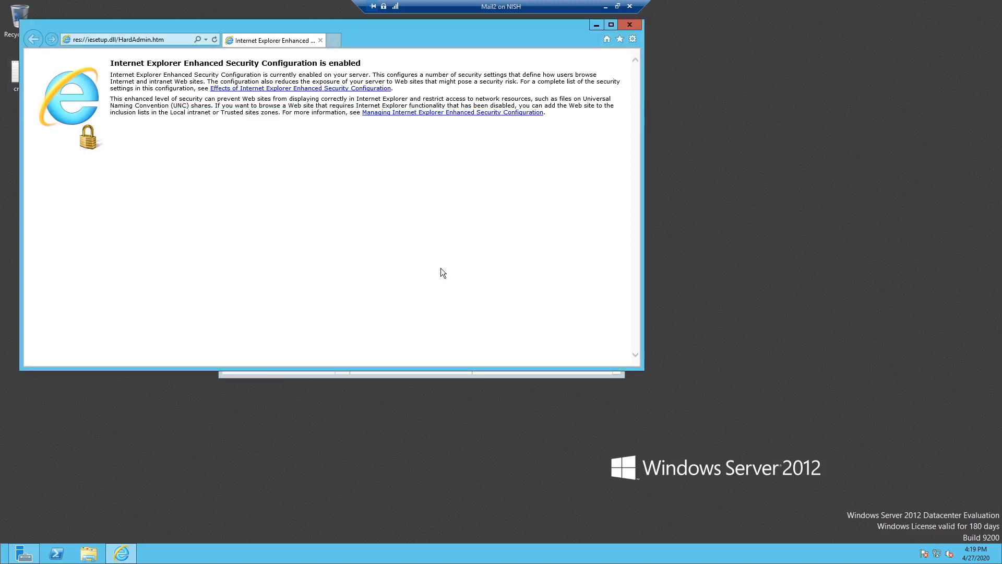
drag(368, 42, 483, 64)
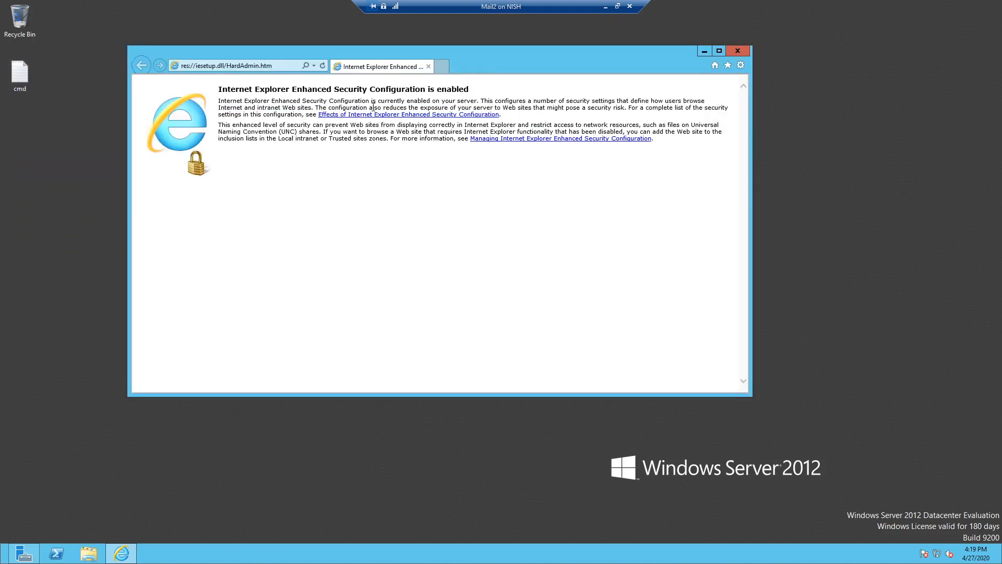
click(281, 66)
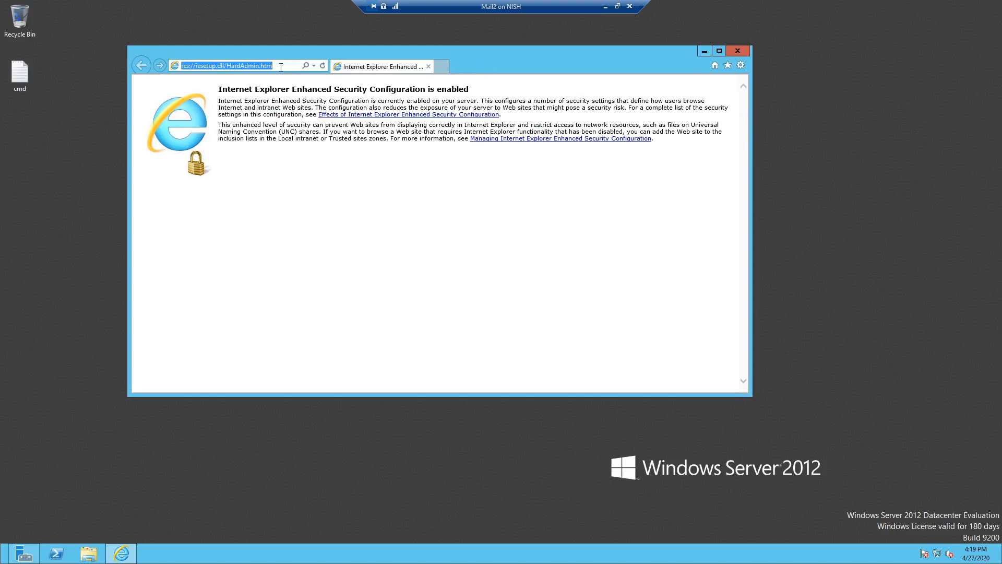
text(h)
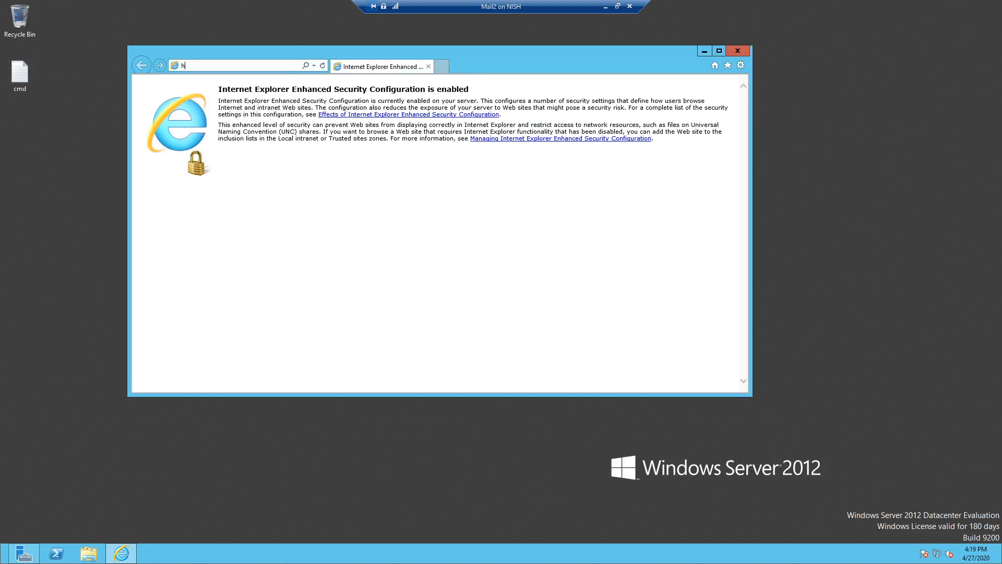
text(ttps:)
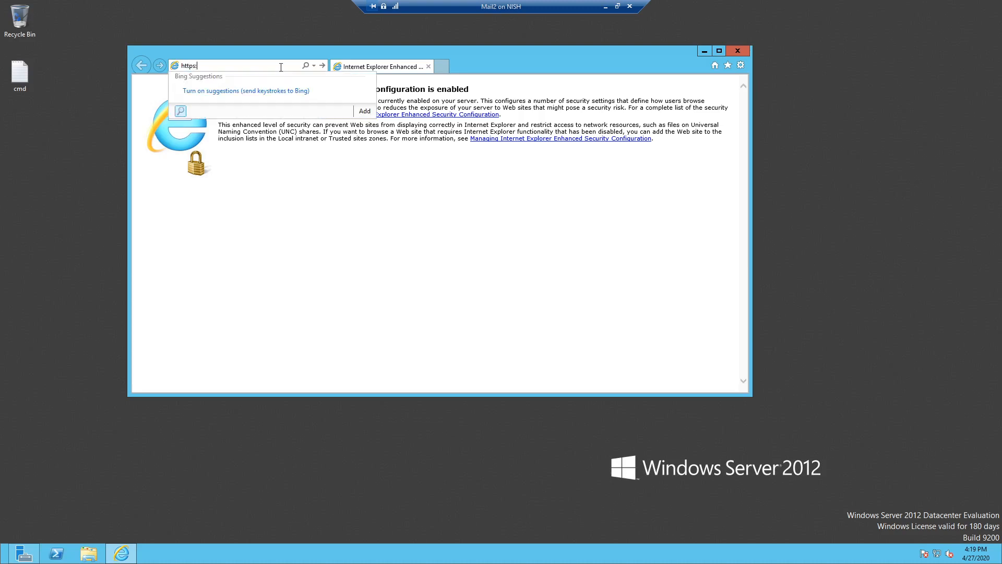
text(//)
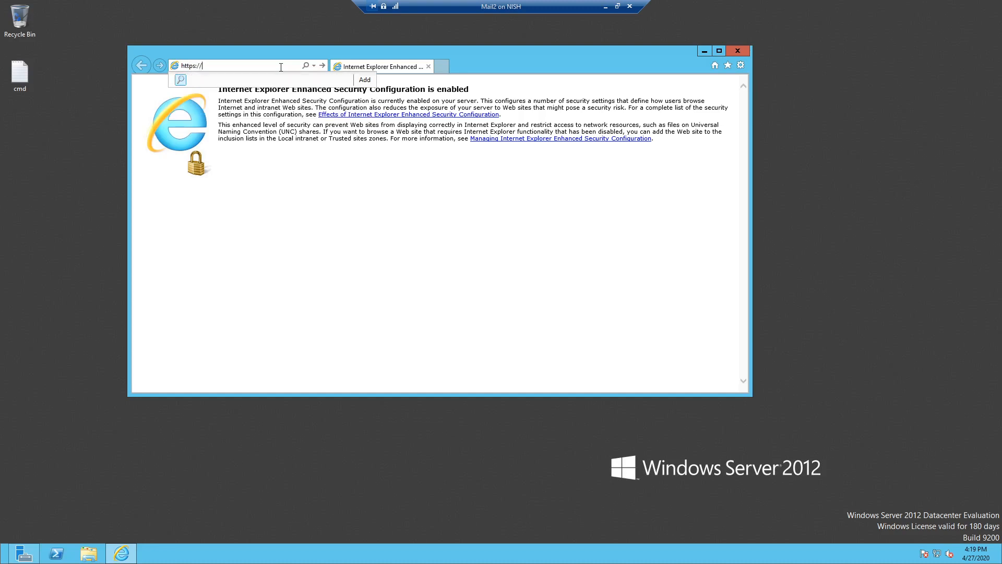
text(mail2/ecp)
key(Return)
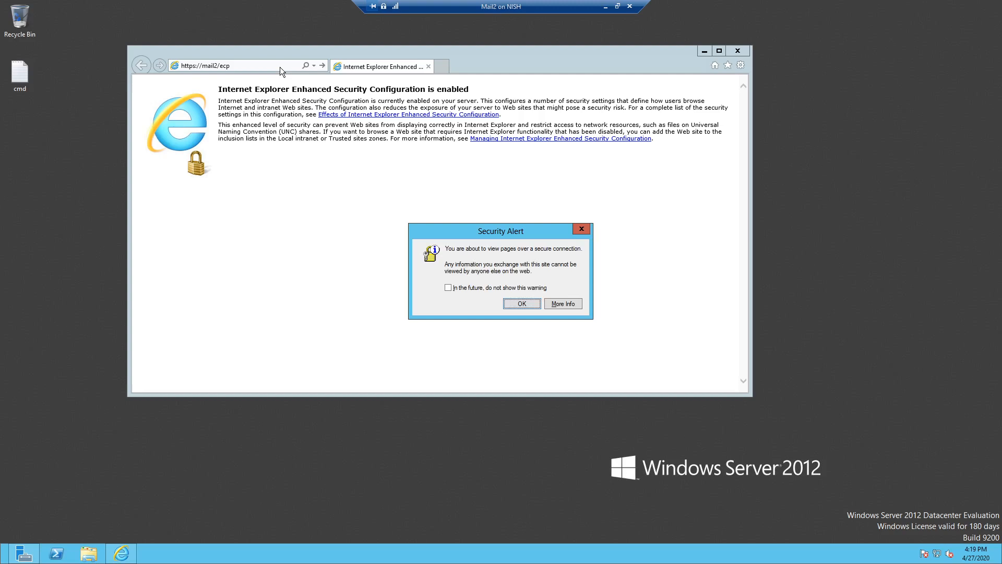
click(522, 301)
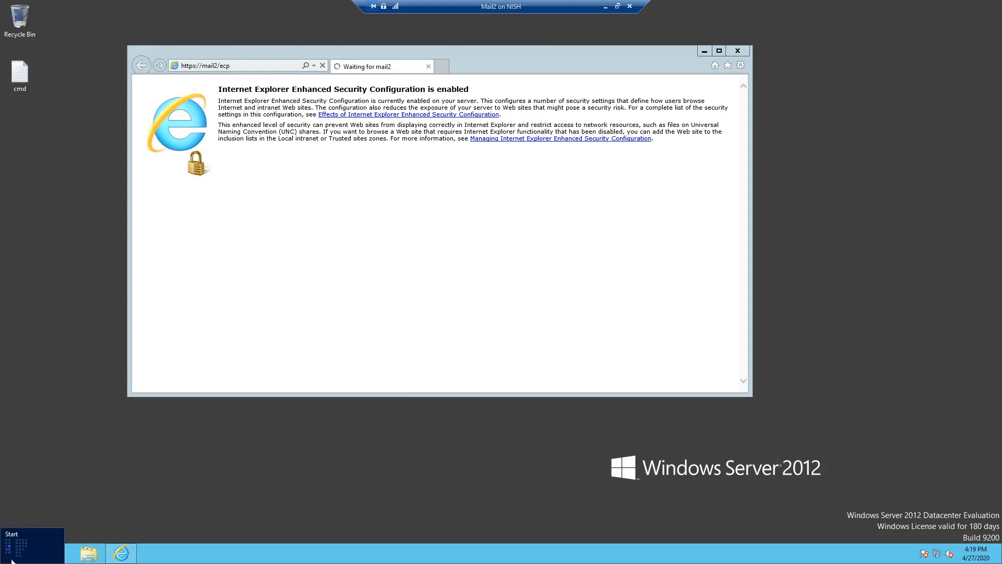
click(12, 561)
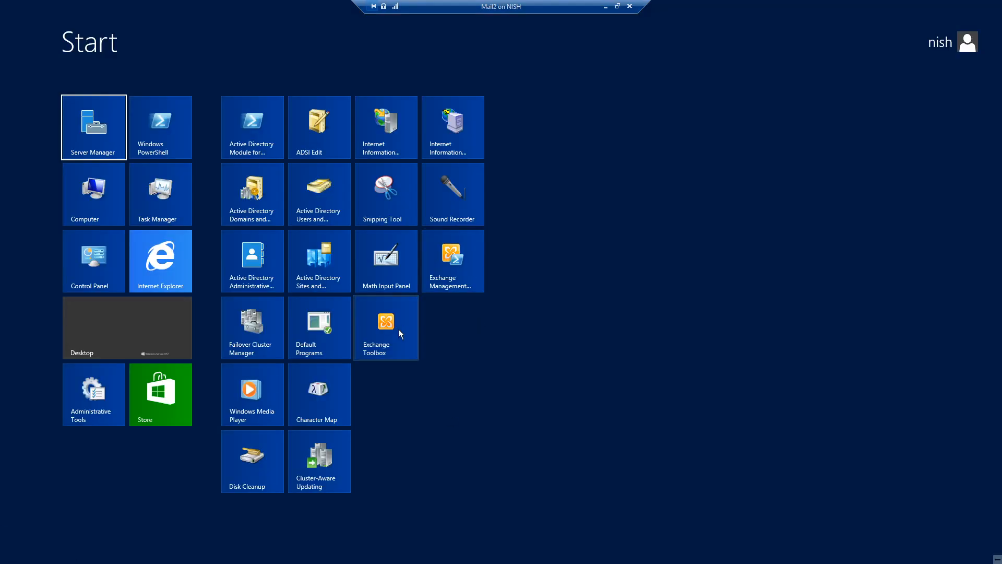
- Run the Exchange Management Shell as administrator, approving the User Account Control prompt
click(464, 271)
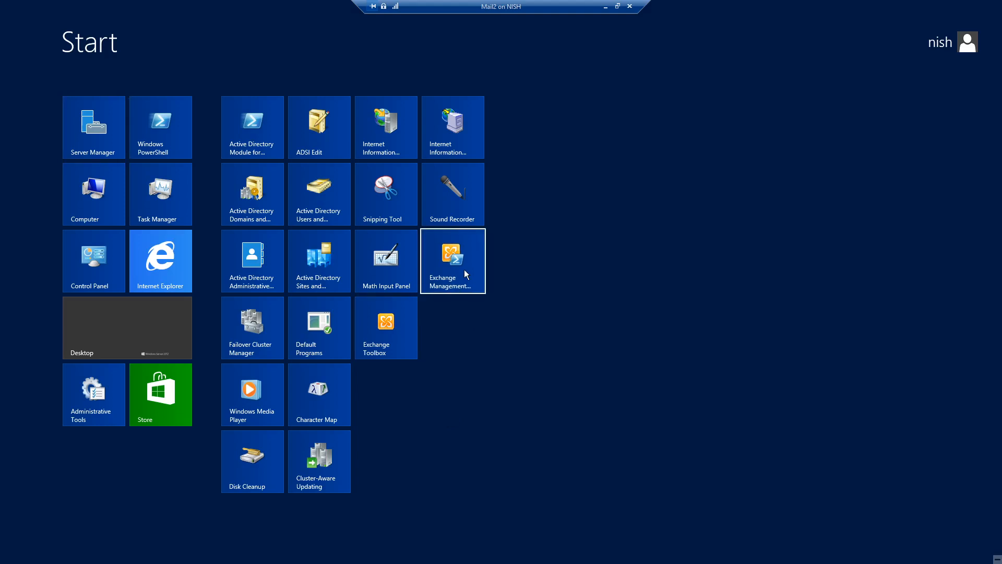
right_click(468, 280)
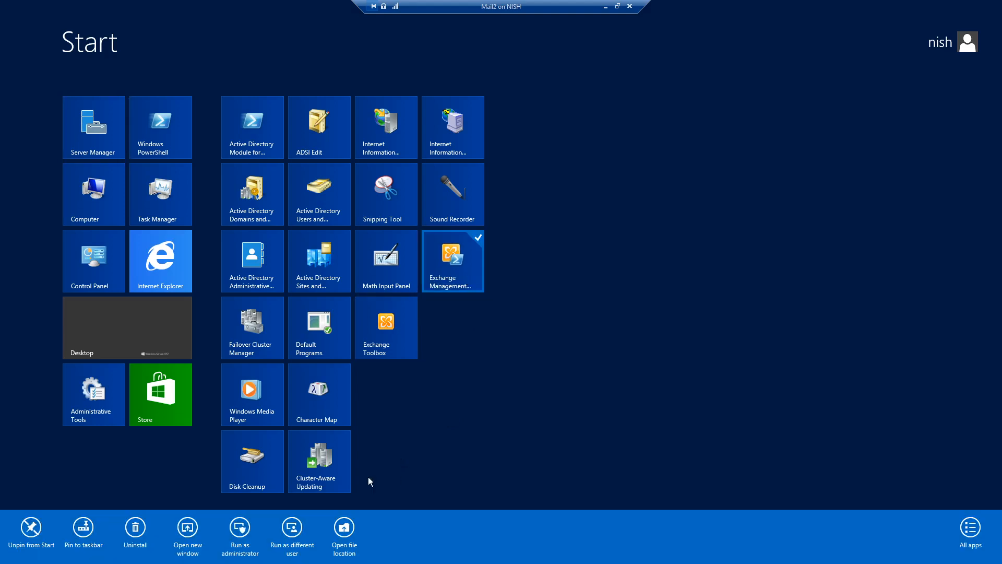
click(240, 528)
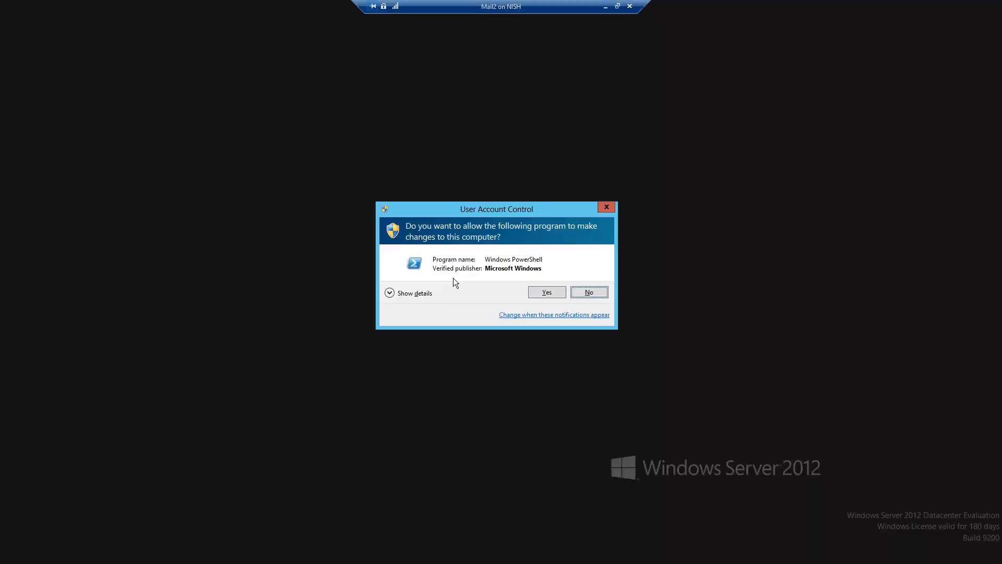
key(alt+y)
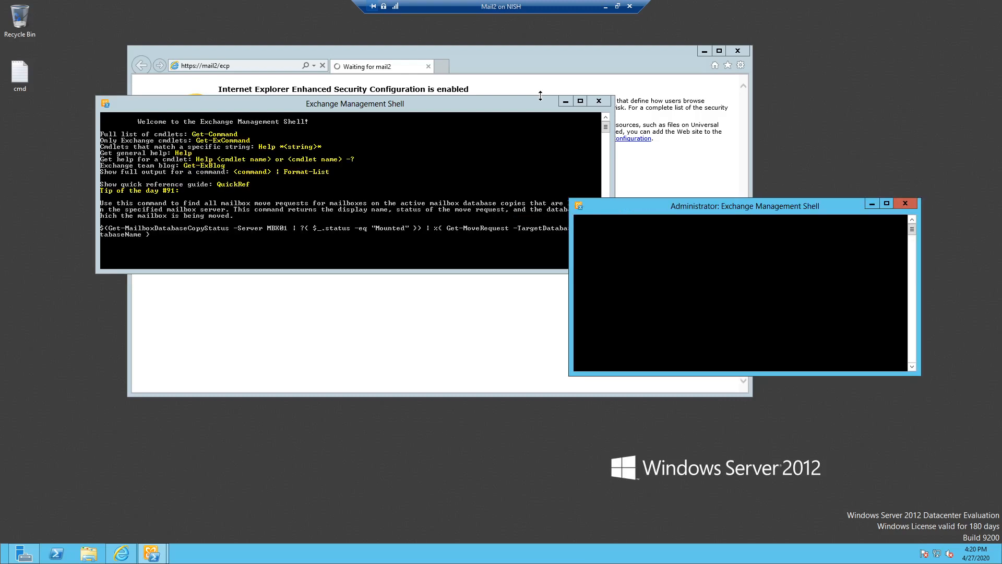
- Move the loading Exchange Management Shell window to the lower right of the desktop
drag(444, 102, 771, 269)
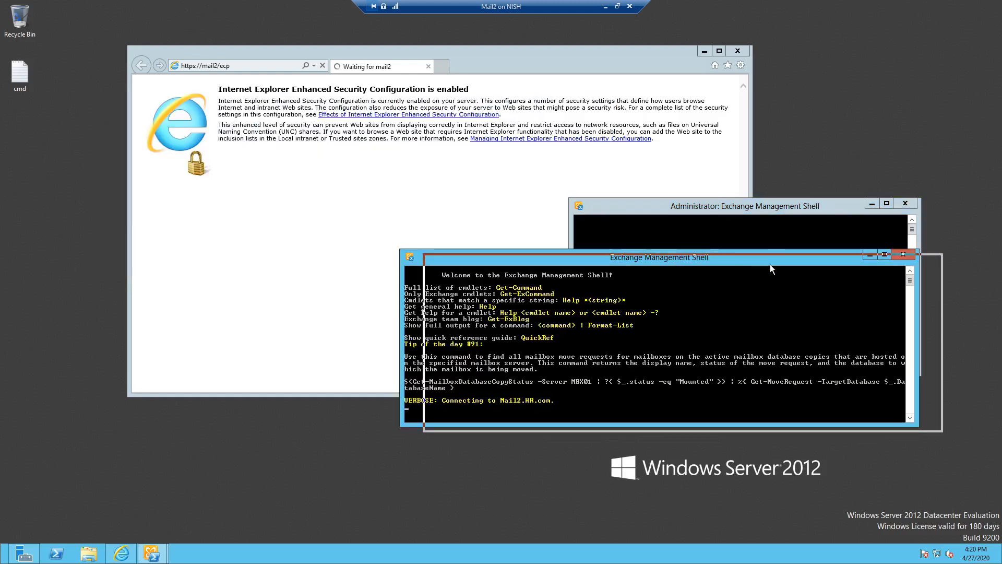
drag(770, 264, 770, 264)
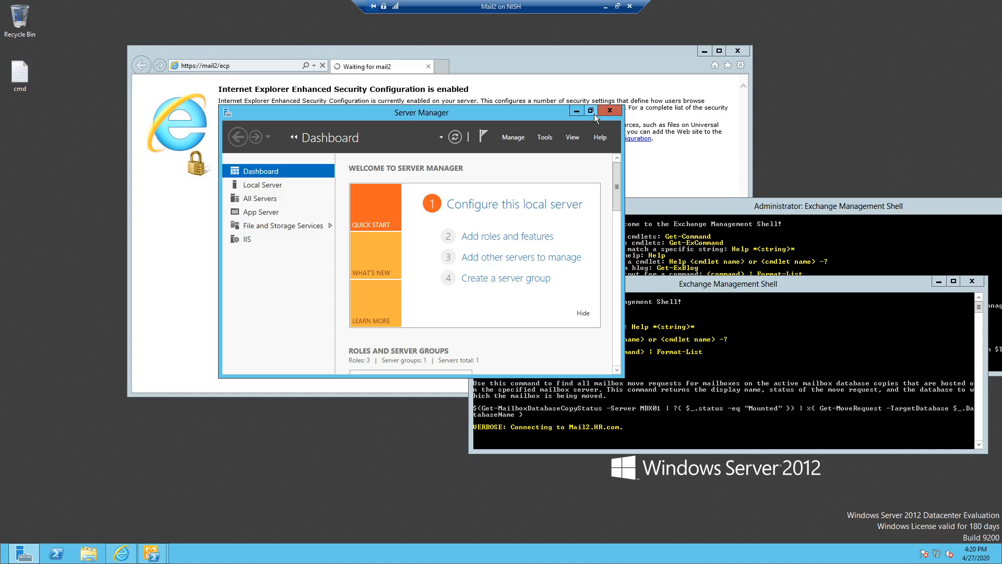
- Maximize Server Manager and show Mail2's Local Server page
click(591, 111)
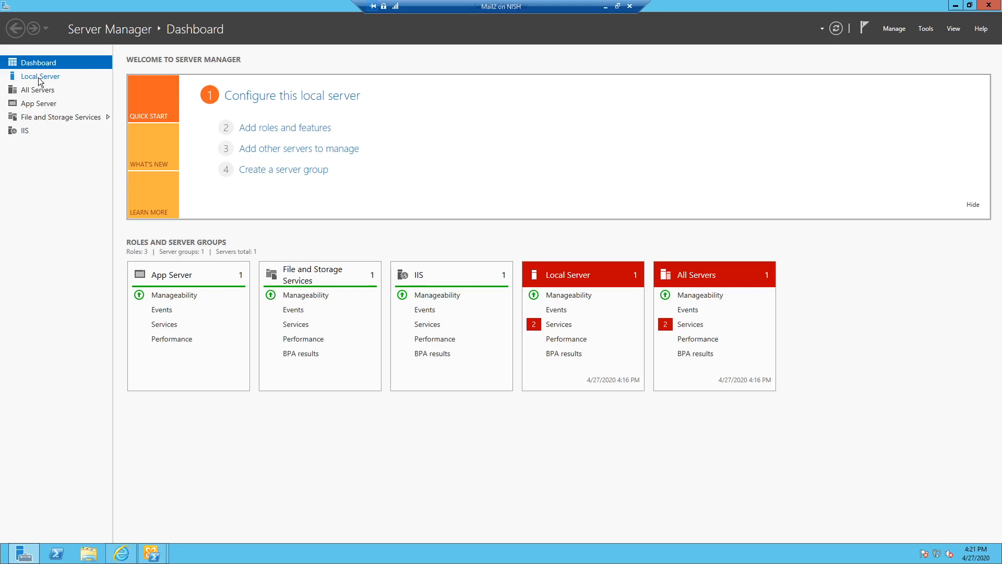
click(39, 77)
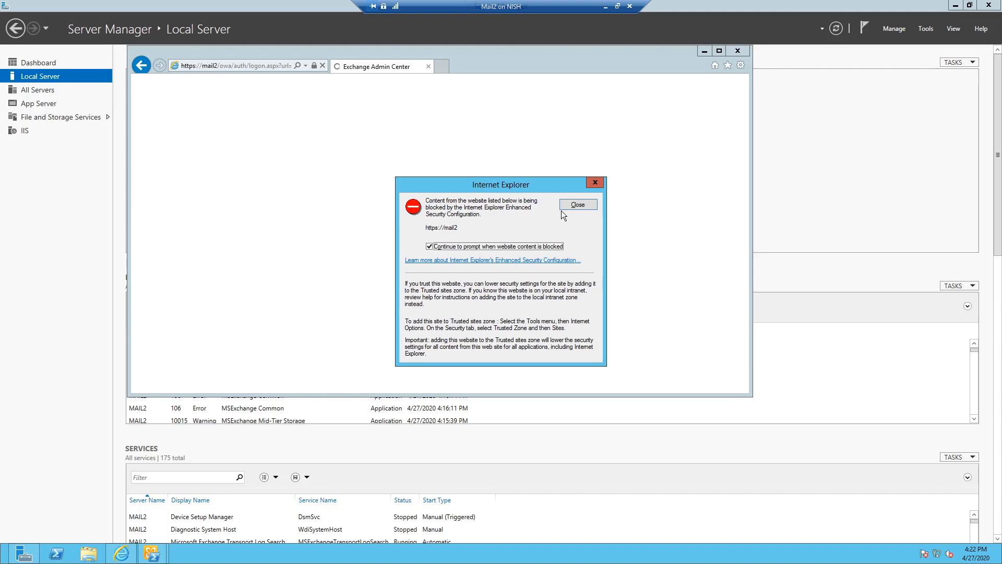
click(577, 205)
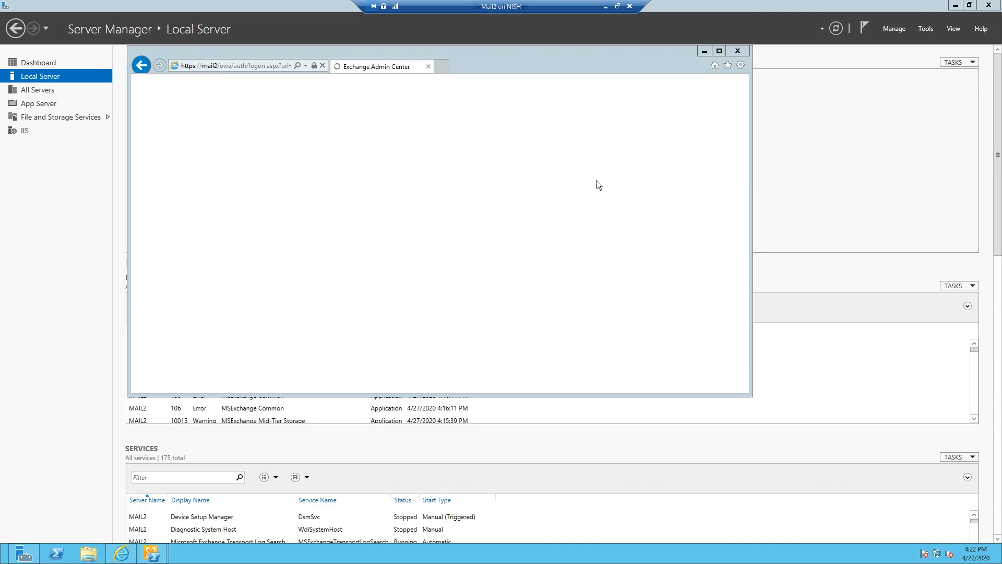
click(596, 180)
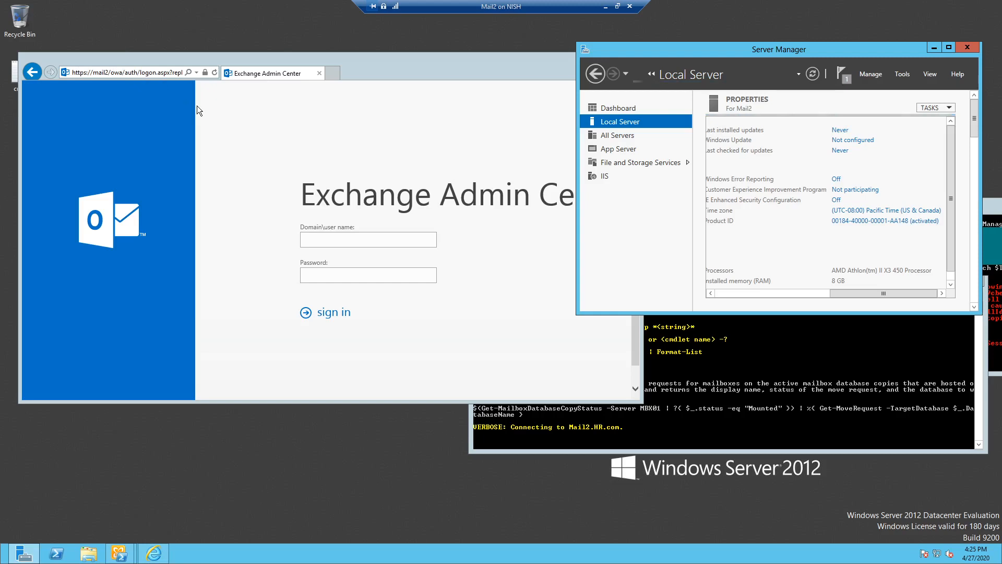
click(334, 74)
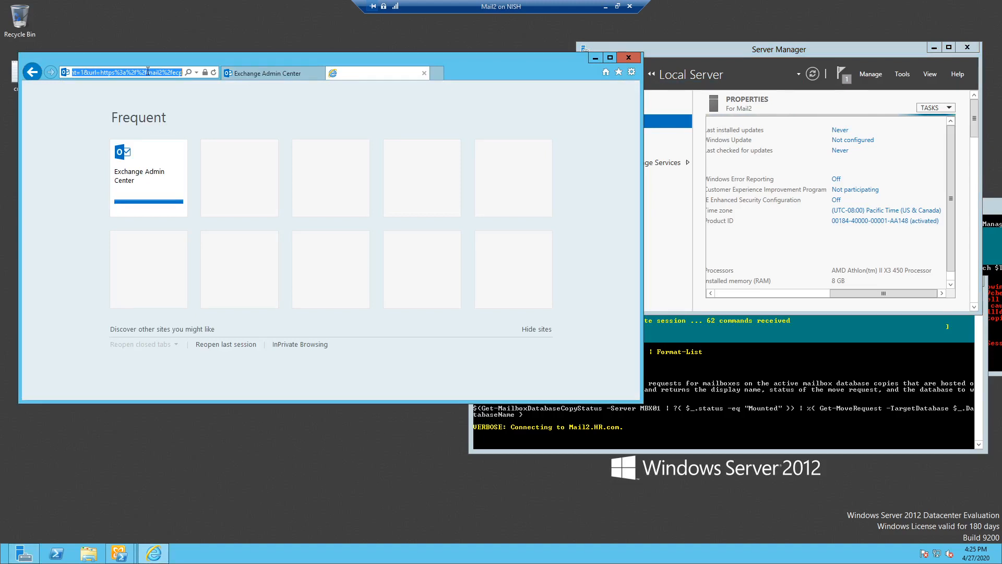
click(149, 72)
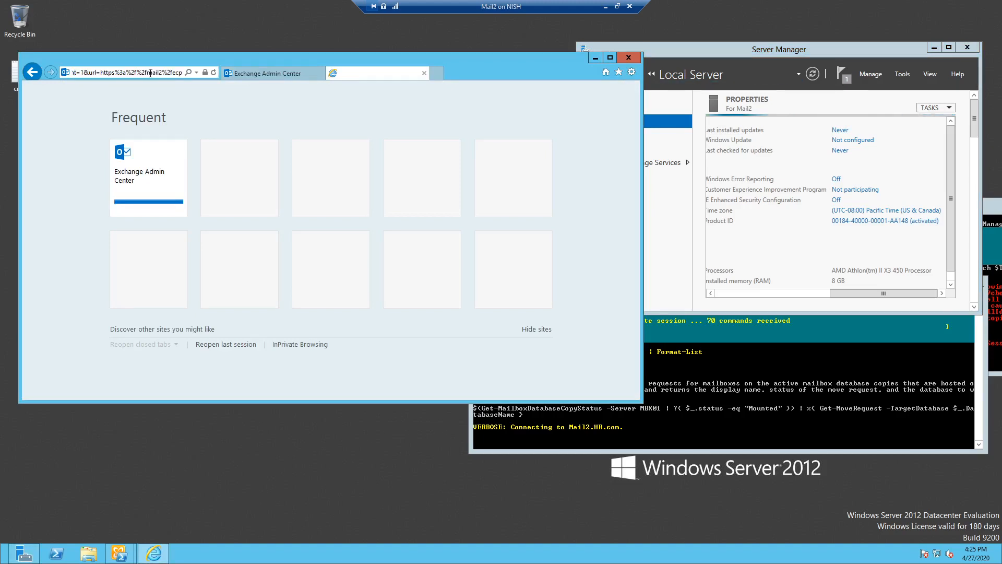
key(ctrl+a)
key(BackSpace)
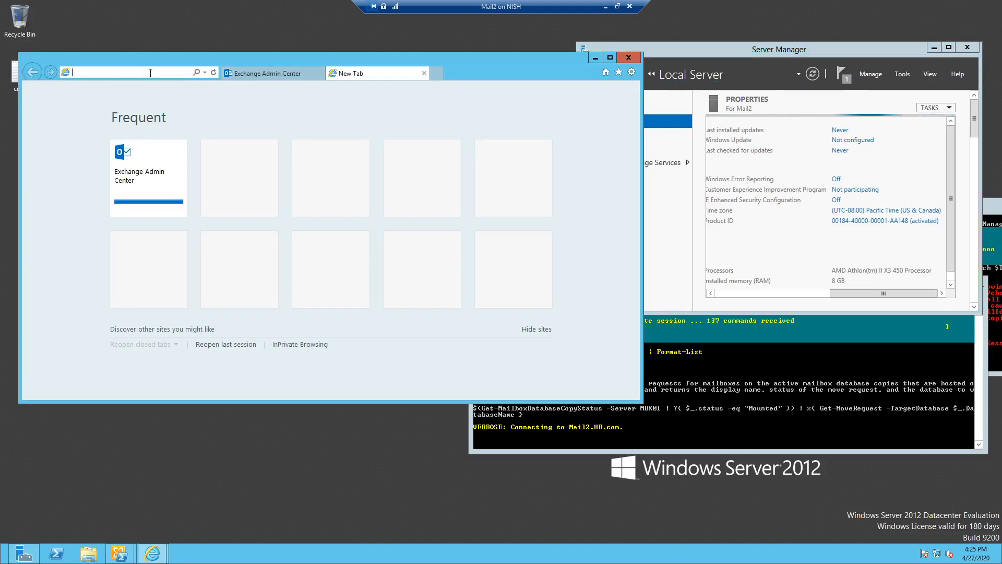
text(https)
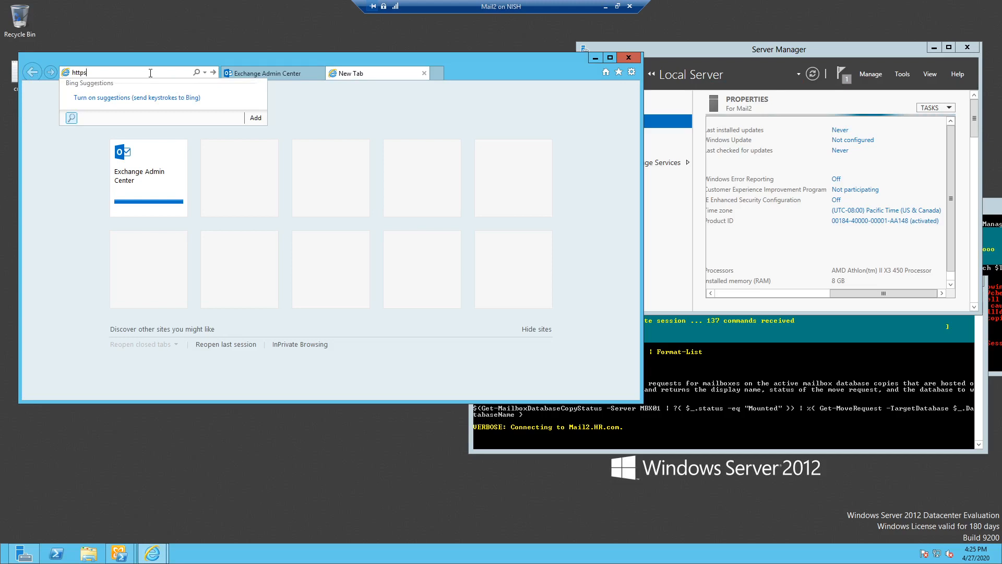
text(://mai)
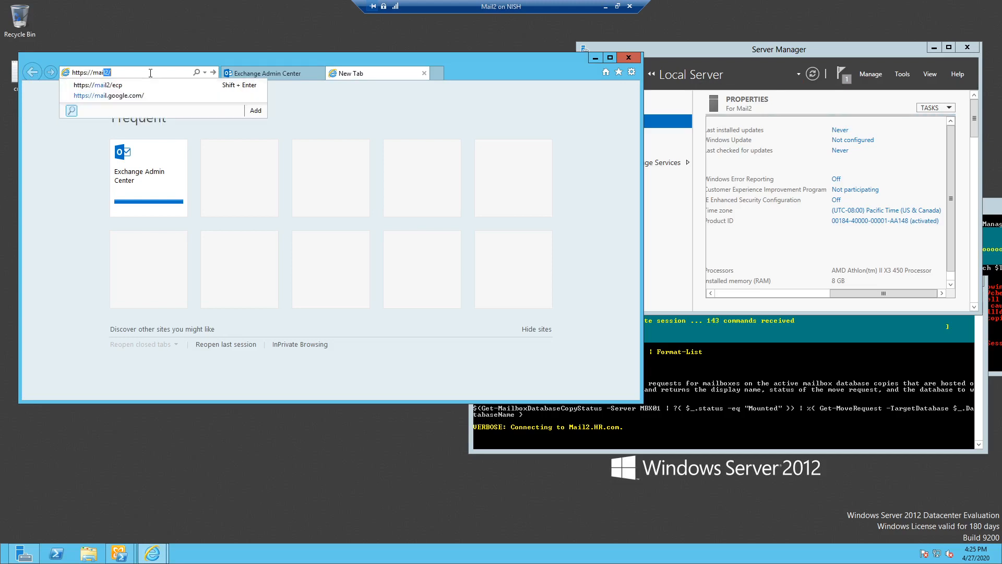
text(l2/)
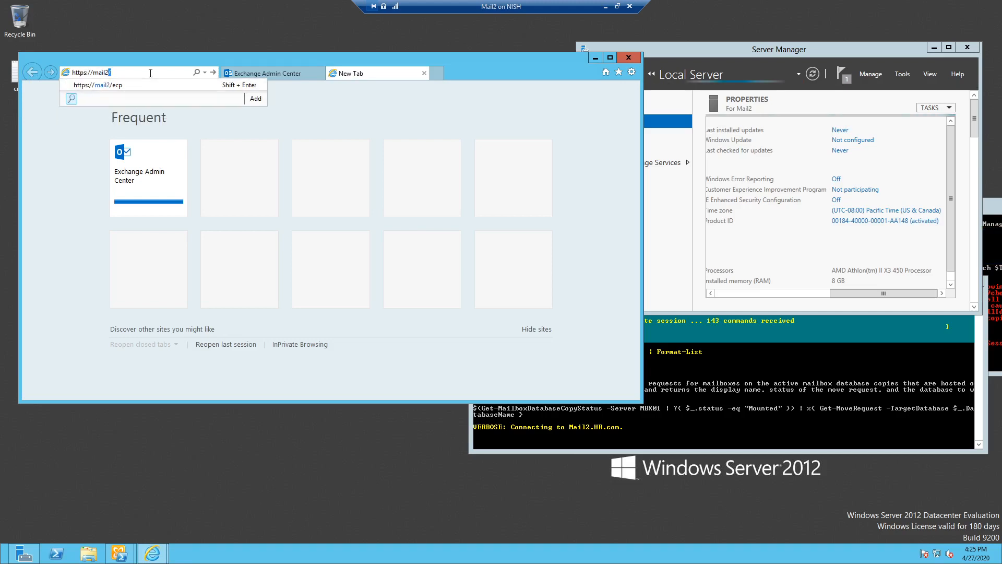
text(ecp)
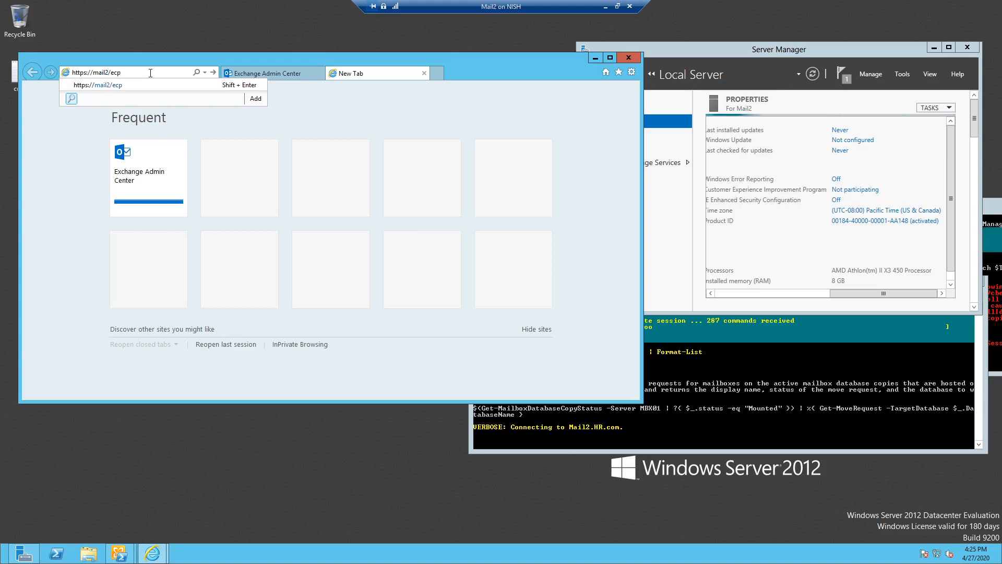
key(Return)
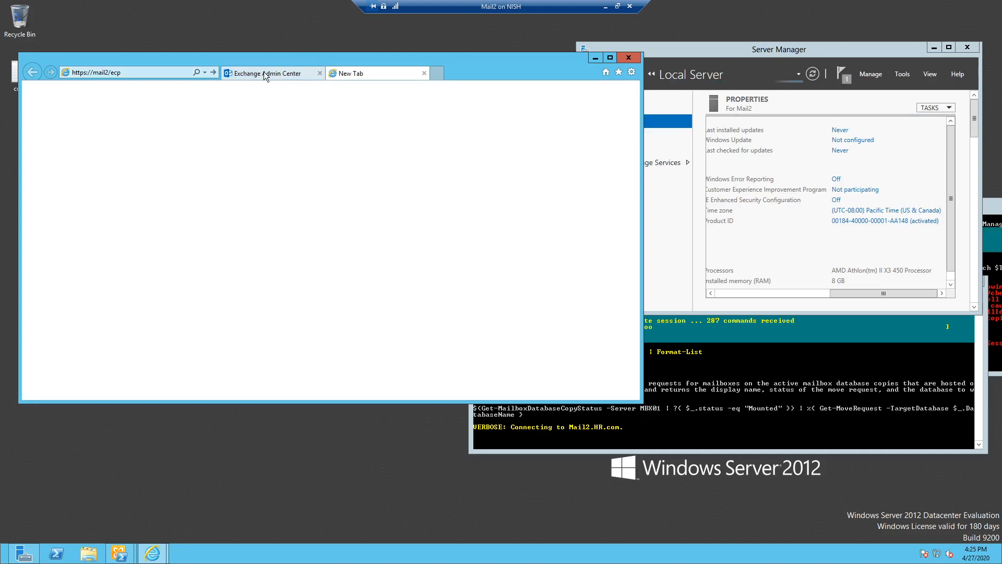
- Sign in to the Exchange admin center with the administrator's user name and password
click(367, 241)
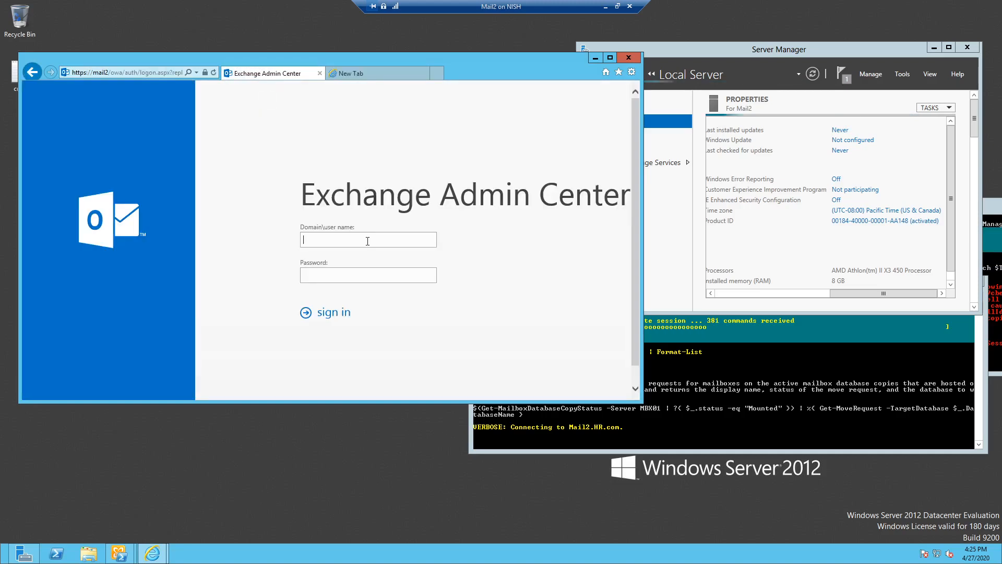
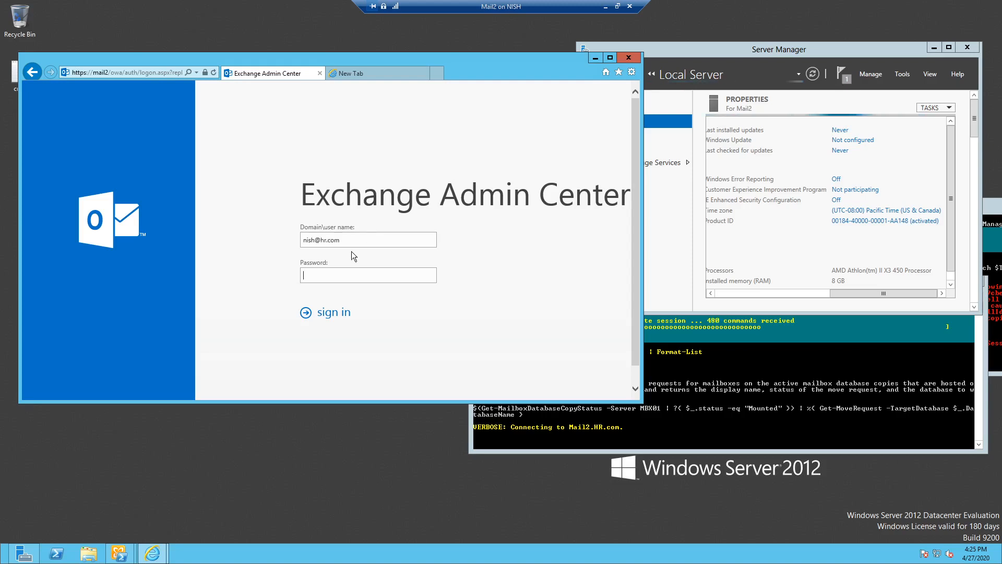
click(346, 276)
text(•••••)
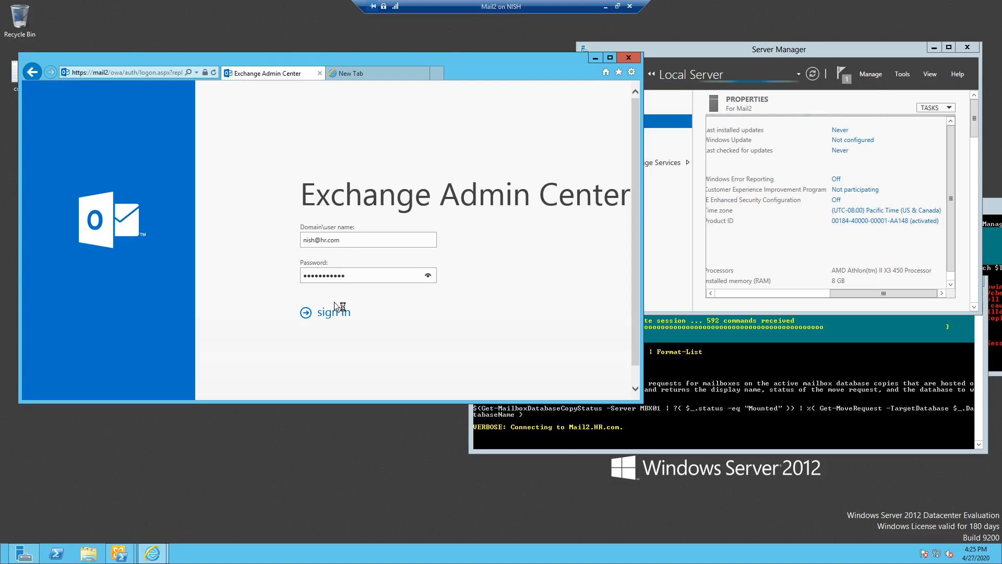
click(330, 317)
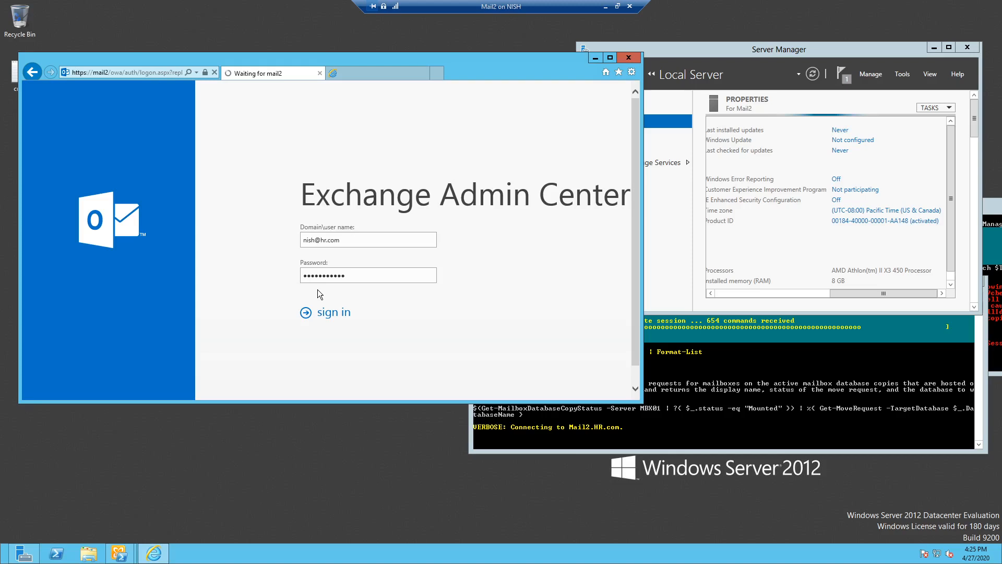
- Close the extra blank browser tab and bring the Exchange Management Shell window forward
click(349, 73)
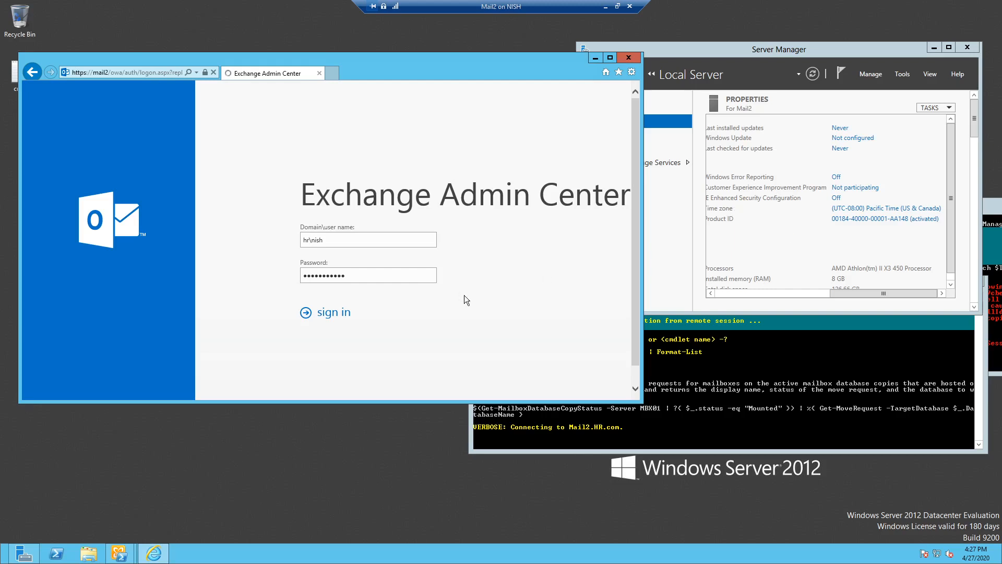
click(891, 355)
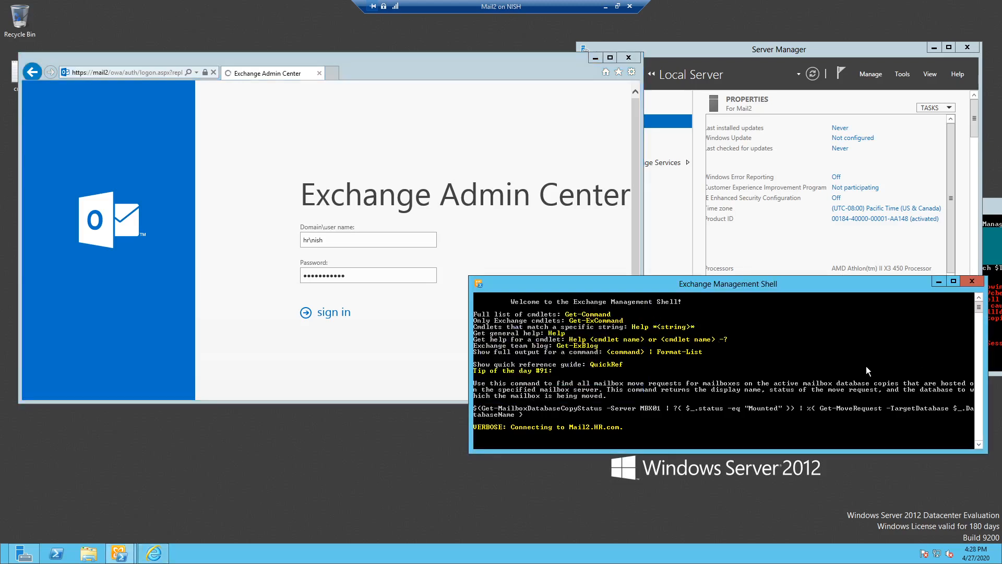
mouse_move(979, 308)
mouse_down()
mouse_move(978, 319)
mouse_move(980, 296)
mouse_up()
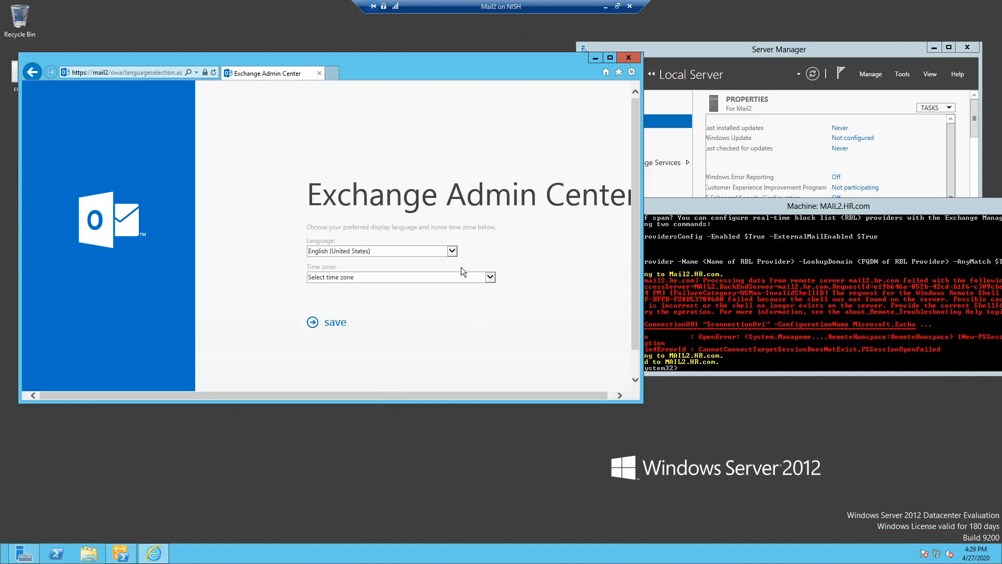
- Choose (UTC-05:00) Eastern Time (US & Canada) as the time zone and save the settings
click(491, 278)
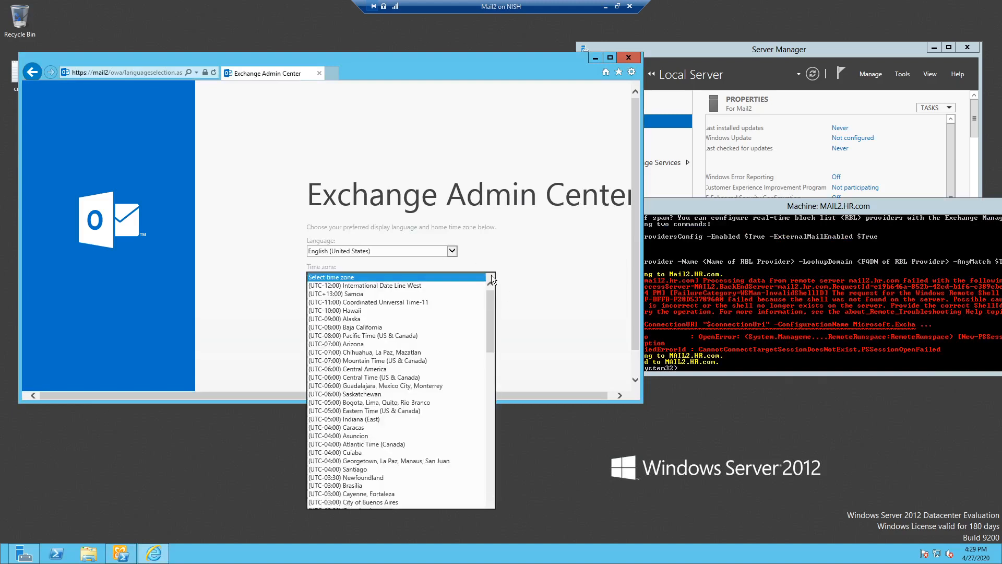
click(447, 255)
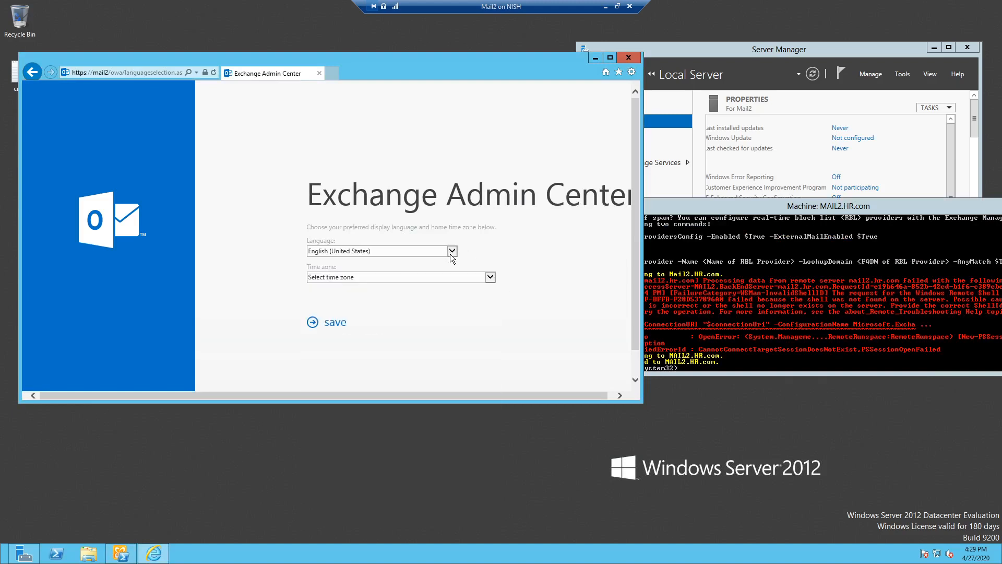
click(490, 277)
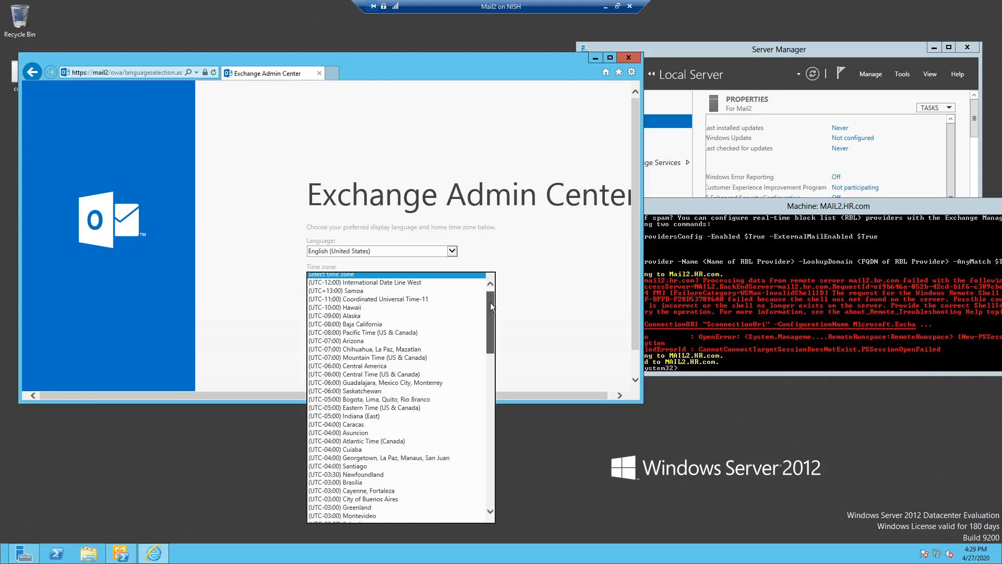
drag(490, 303, 490, 313)
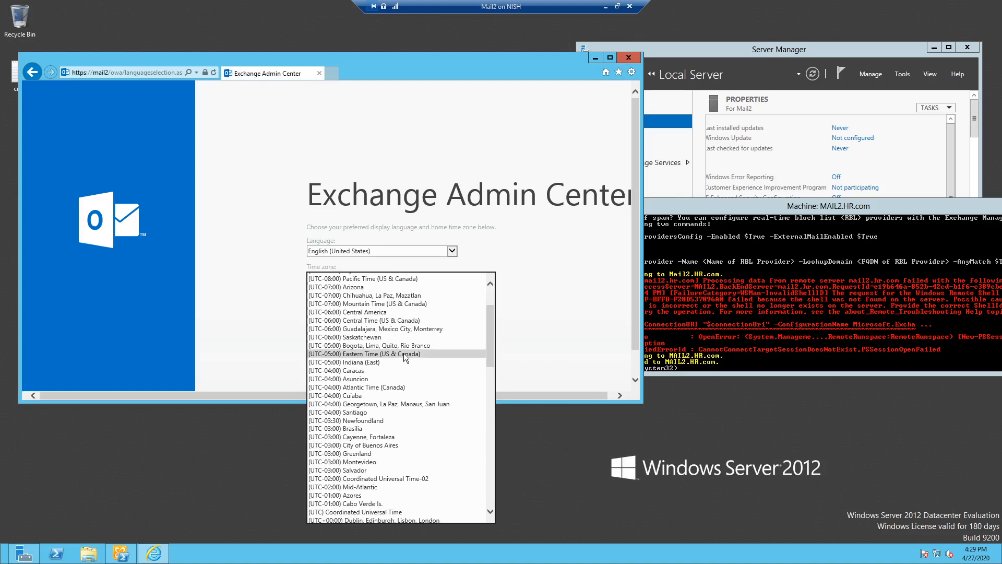
click(403, 352)
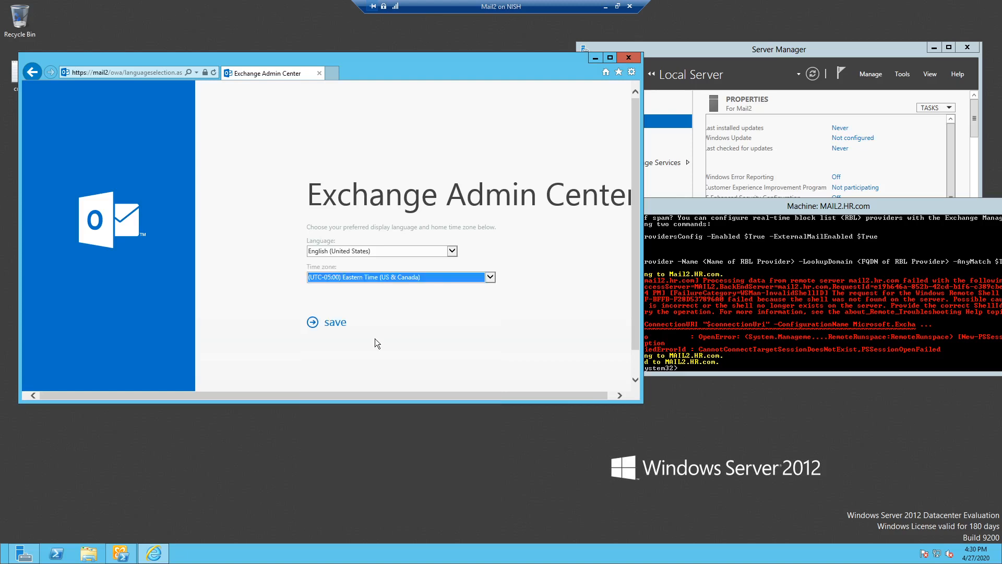
click(335, 323)
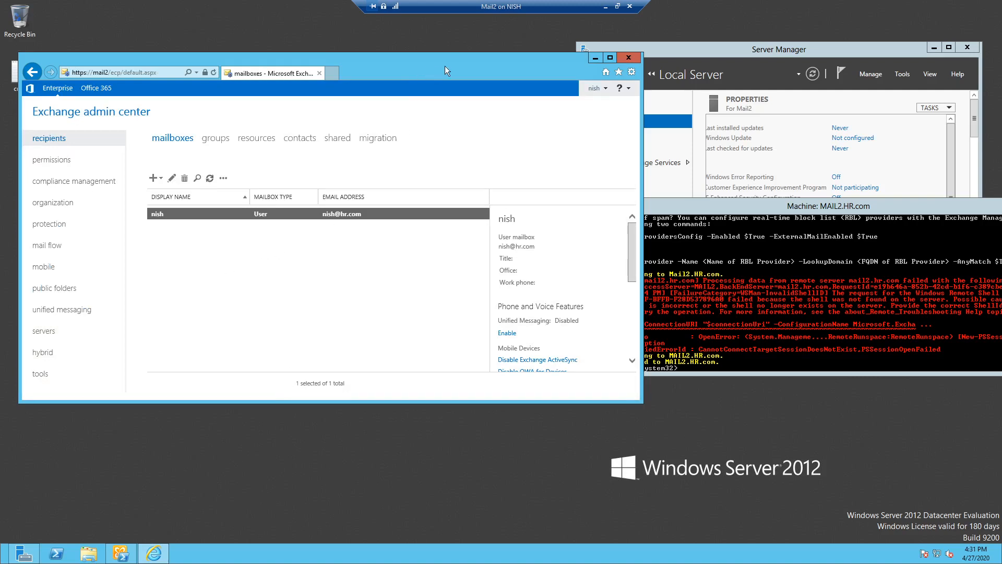
- Check the resources and groups recipient lists, then go to the permissions admin roles page
drag(452, 65, 457, 65)
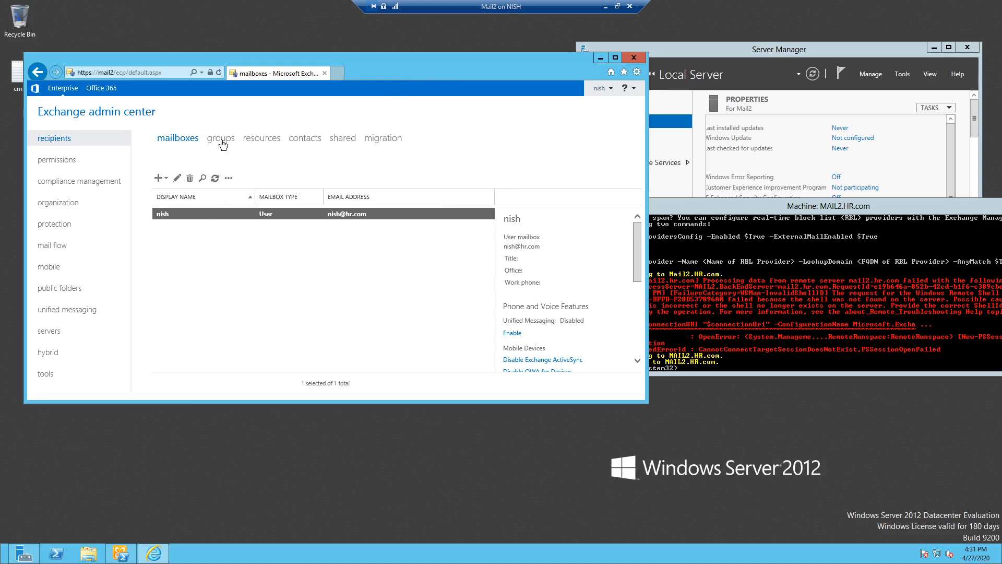
click(259, 138)
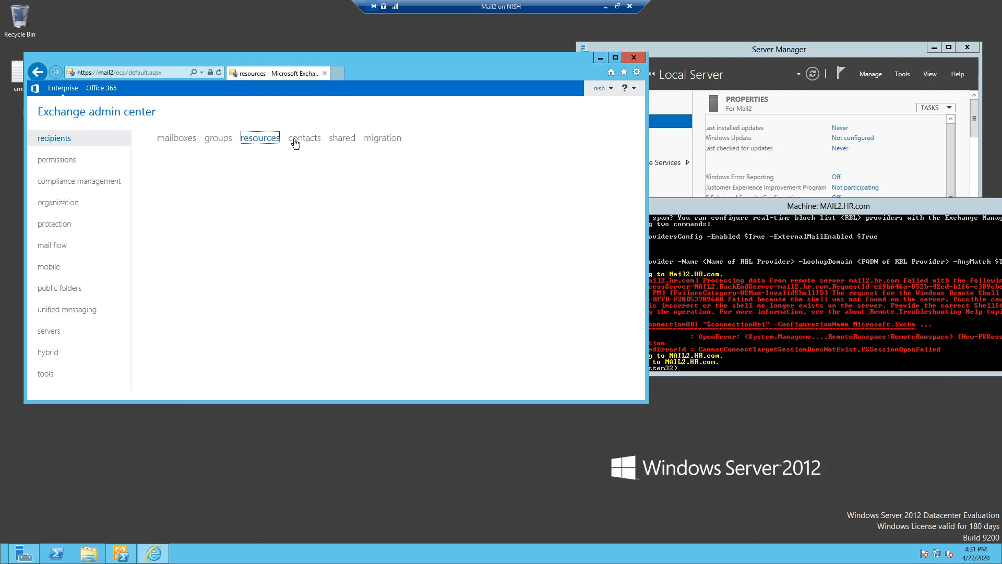
click(228, 139)
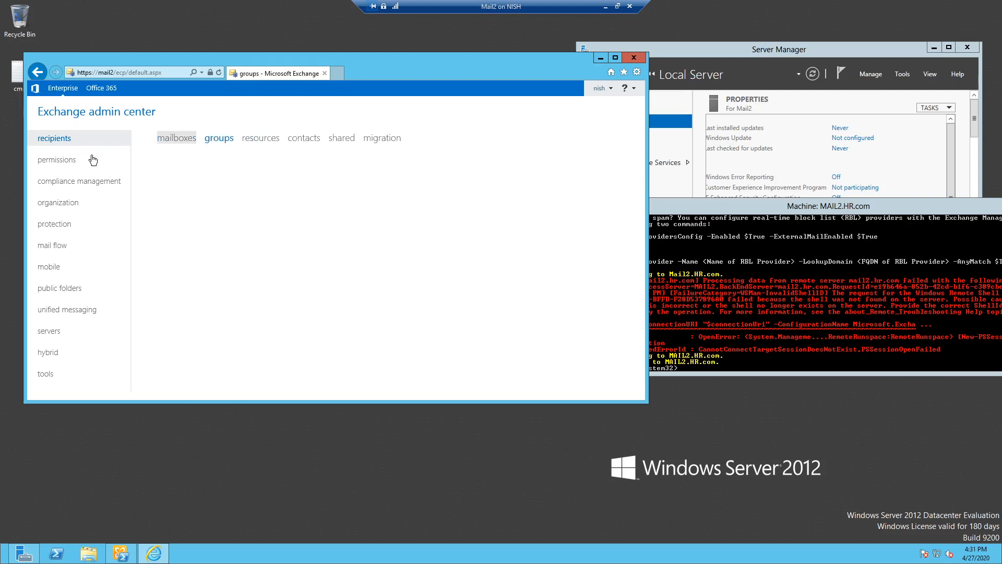
click(92, 160)
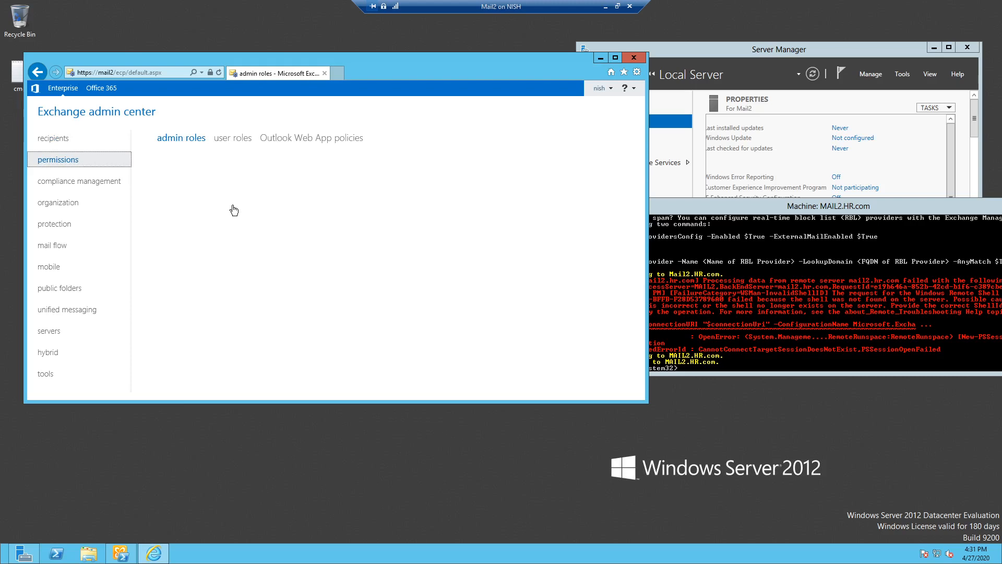